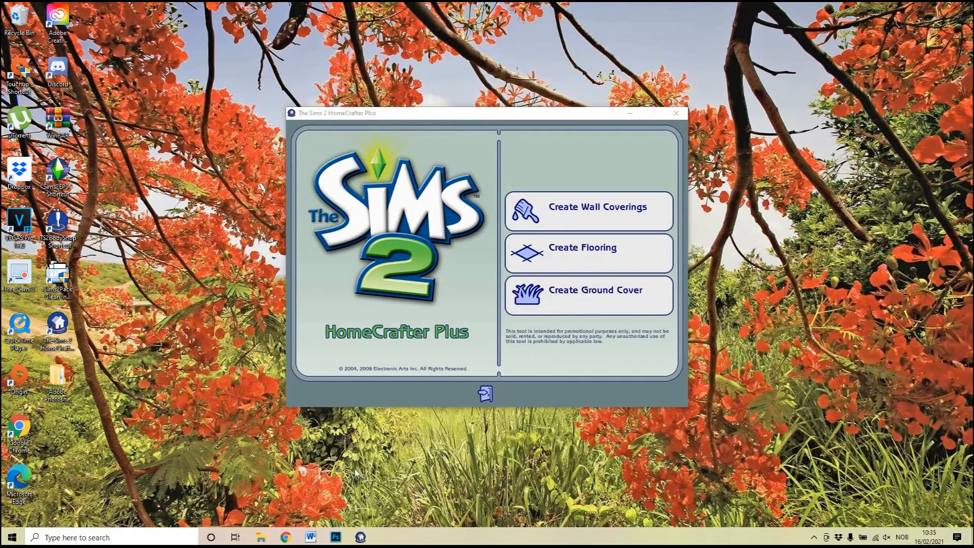
Switch to Chrome, search Google for "sims 2 homecrafter download" and open the archive.org page for The Sims 2 HomeCrafter Plus
left_click(285, 530)
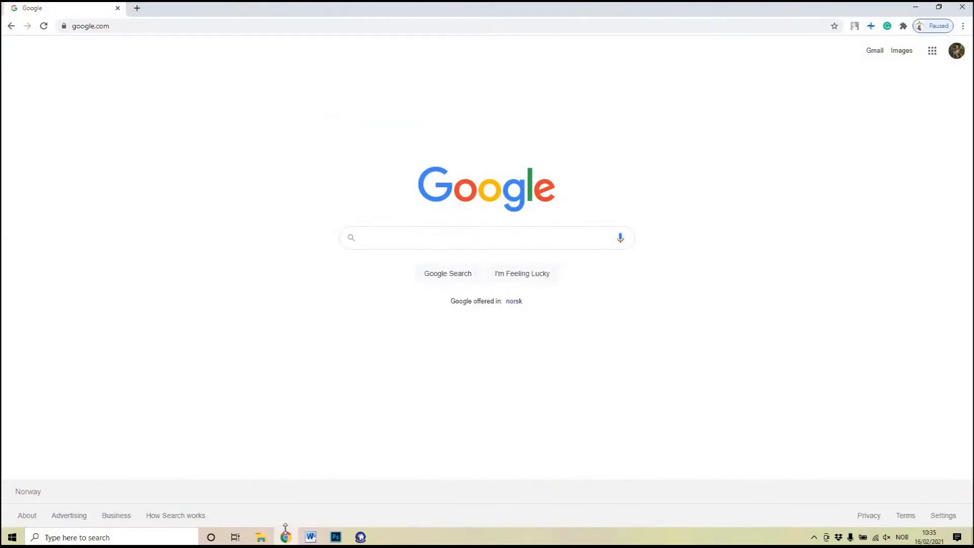
type("sims 2 homecrafter")
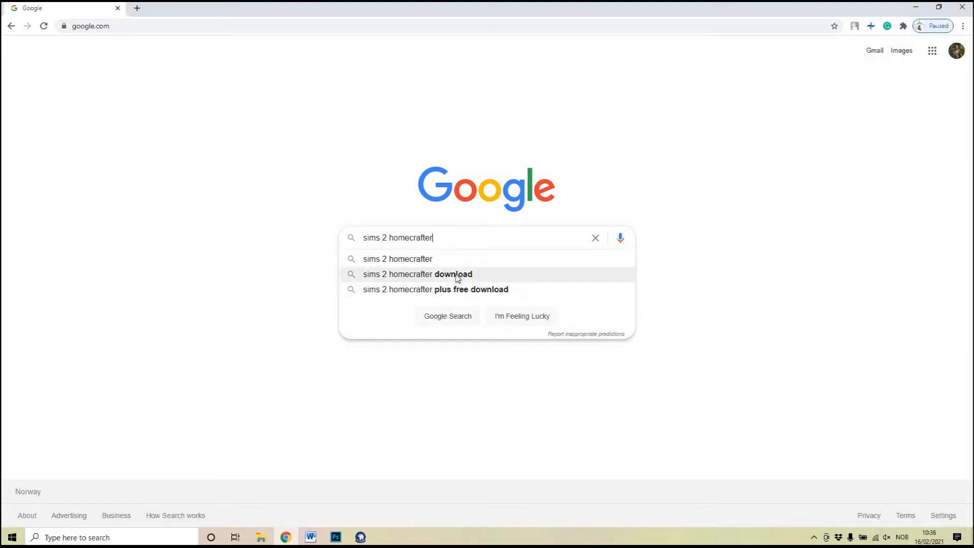
left_click(459, 275)
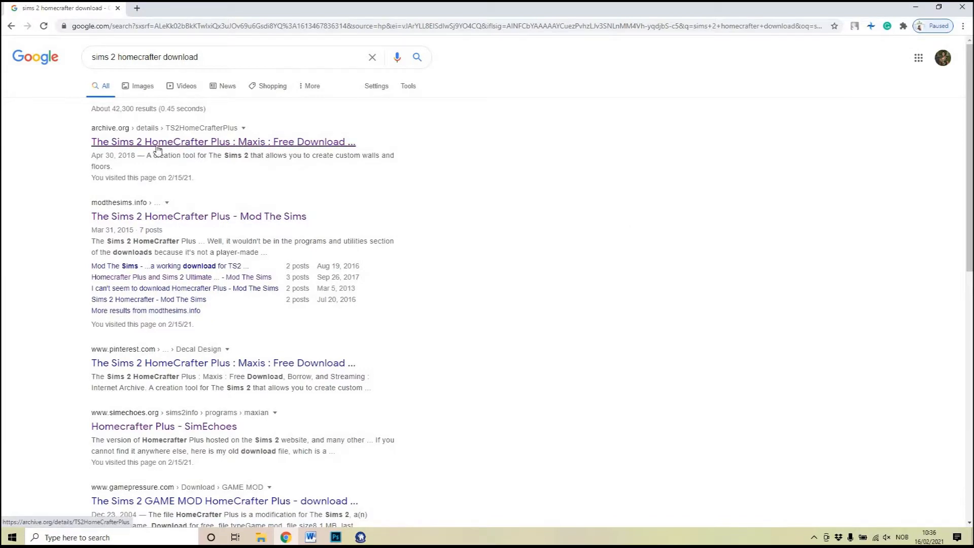
left_click(244, 144)
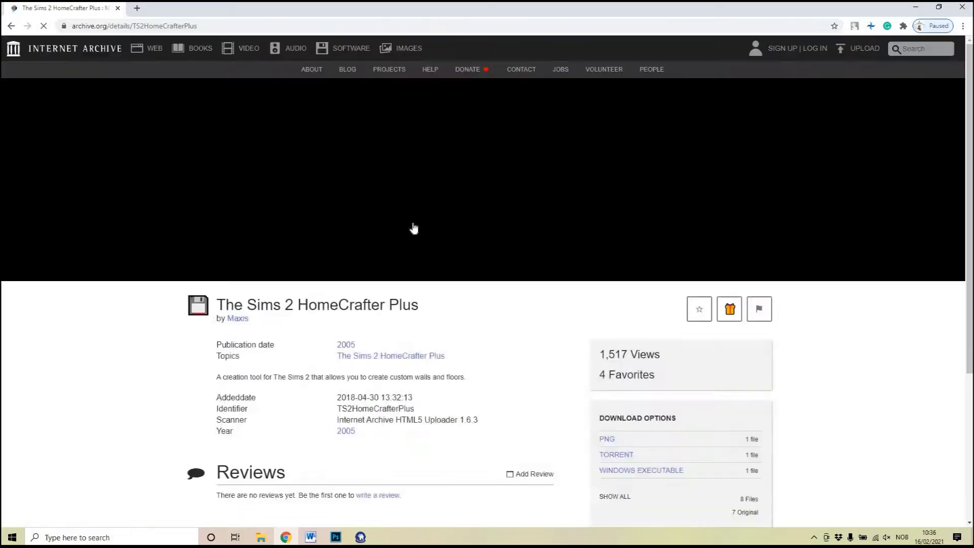
Examine the download options on the HomeCrafter Plus archive page, including the Windows executable, and minimize the browser
scroll(546, 224, "down", 9)
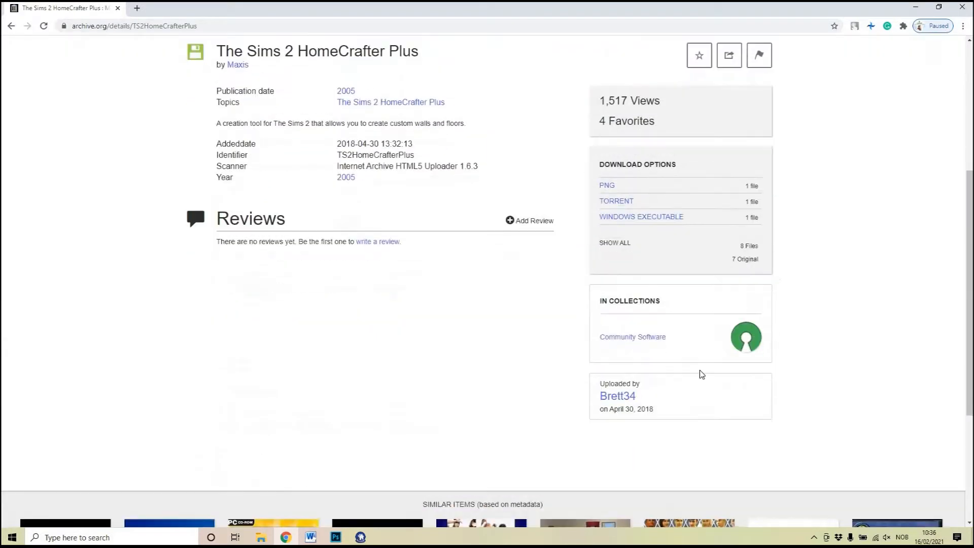
scroll(666, 325, "up", 2)
mouse_move(668, 322)
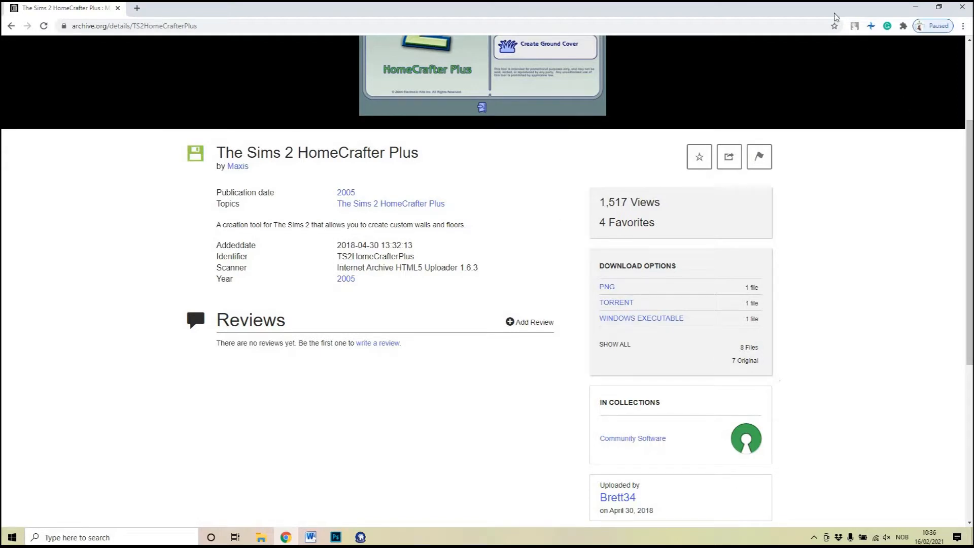
left_click(916, 7)
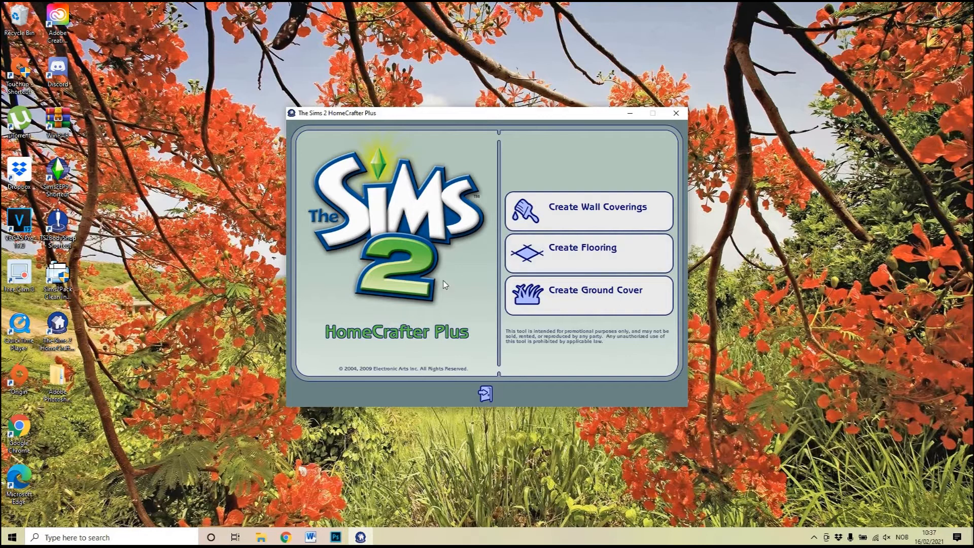
Open the flooring creator and preview several custom floors, including Old World Cobblestone 2, neptuno arena grey, BSI_Mainstreet and BSI_cobbles
left_click(572, 258)
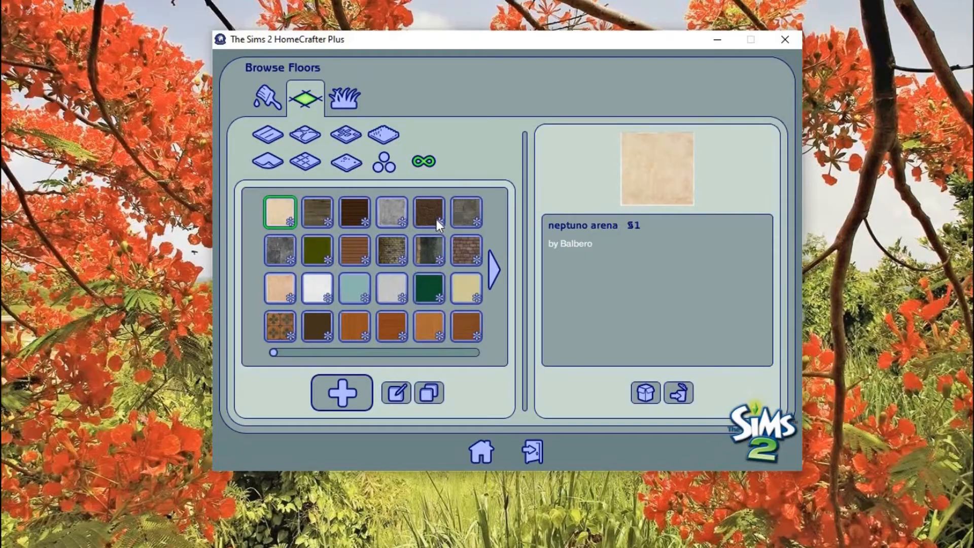
left_click(438, 211)
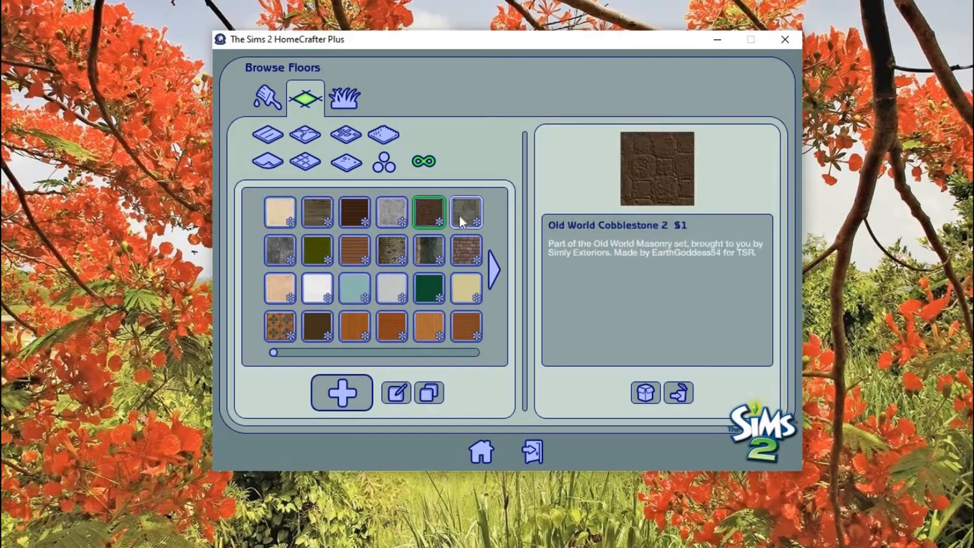
left_click(459, 215)
left_click(402, 215)
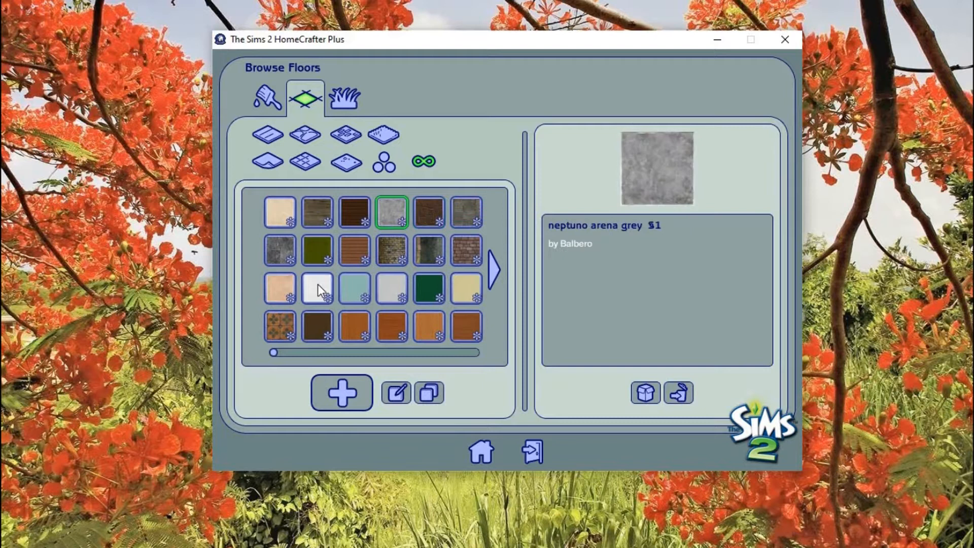
left_click(353, 215)
left_click(383, 245)
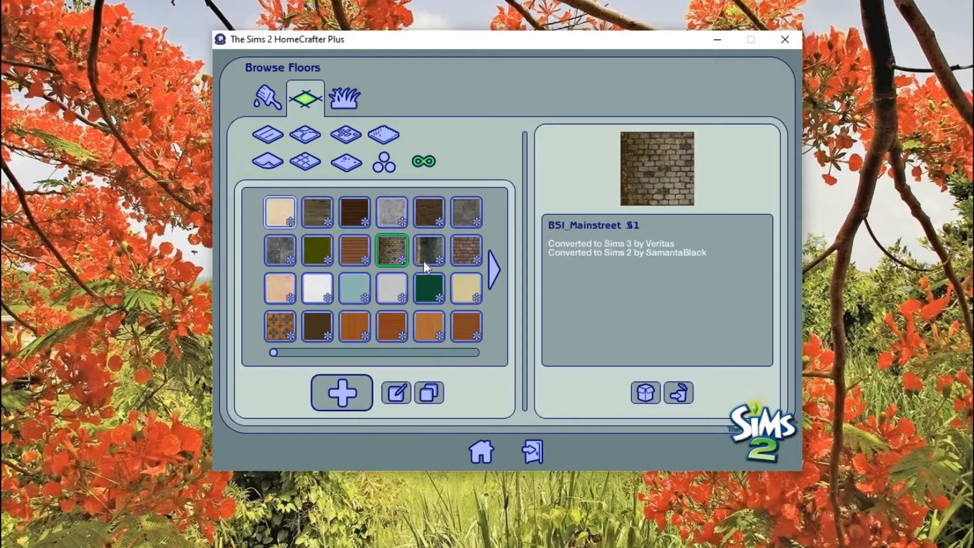
left_click(468, 252)
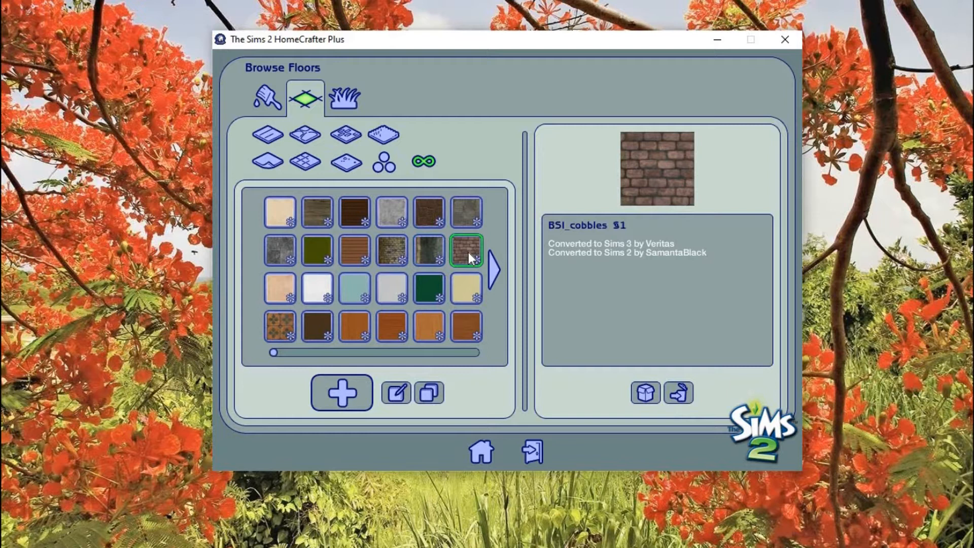
Preview the Wimborne Cobblestone floor in the stone category and show the wood floors
left_click(305, 135)
left_click(362, 218)
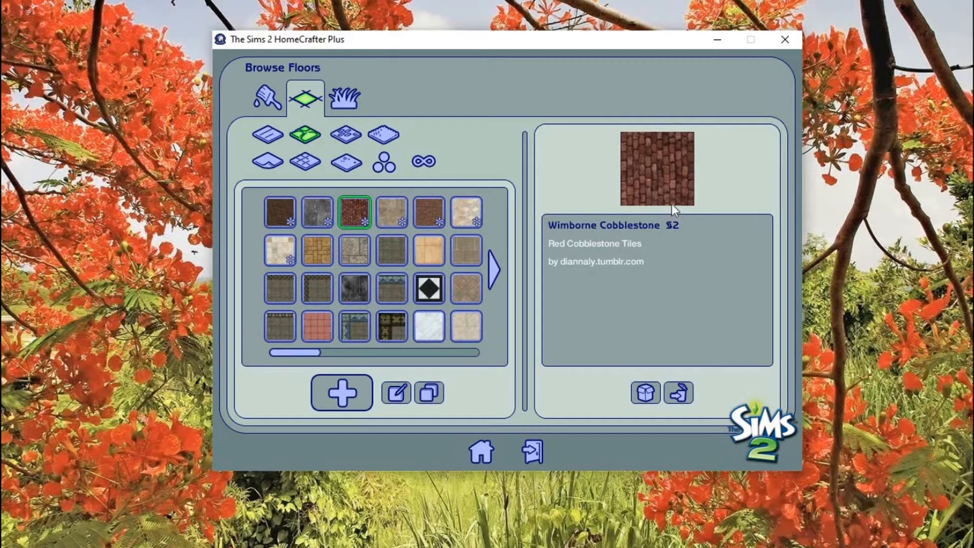
left_click(279, 139)
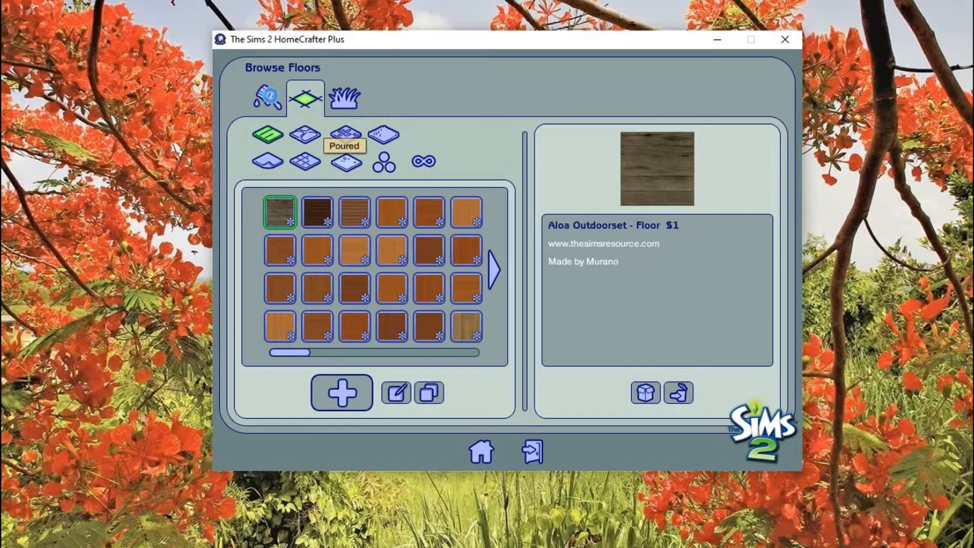
View the wall coverings and ground covers, and return to the floors
left_click(268, 98)
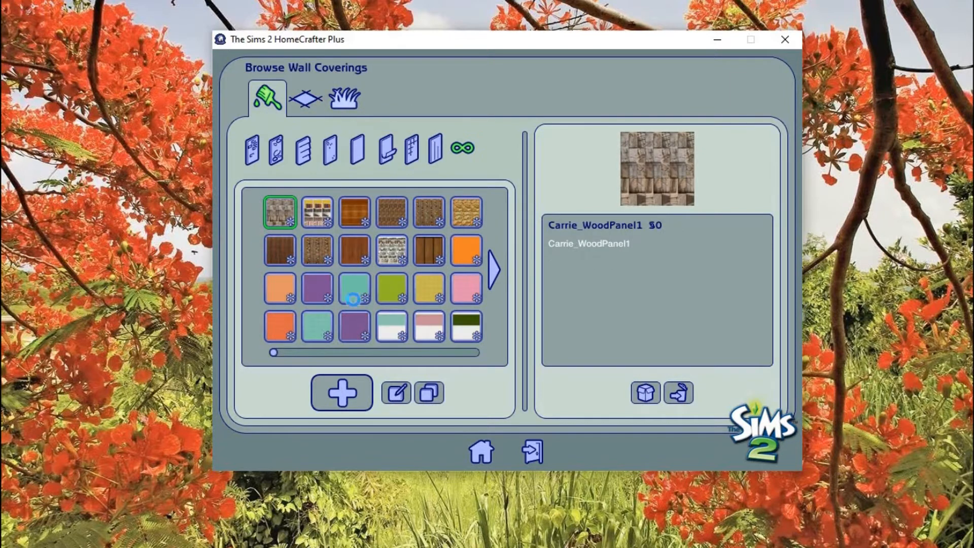
left_click(345, 98)
left_click(309, 98)
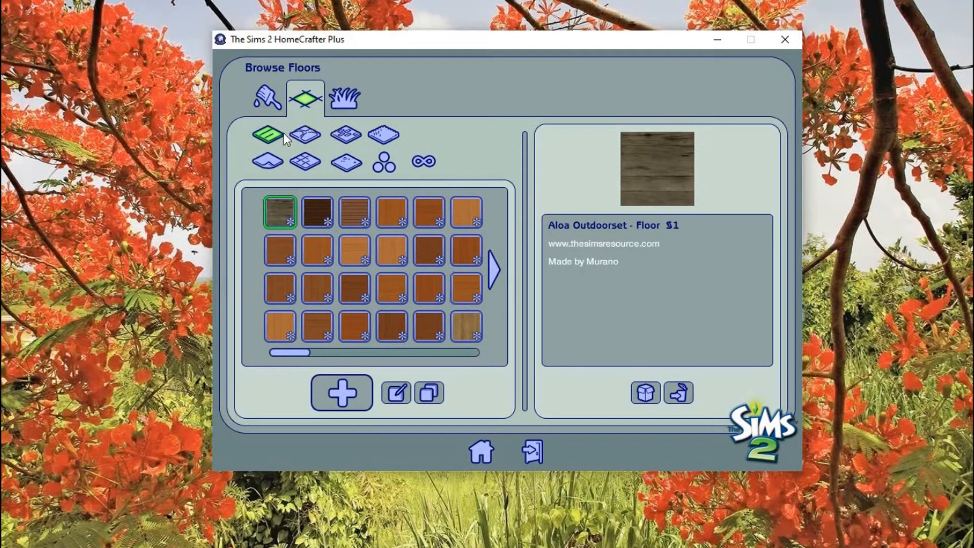
Look through the stone, brick and carpet floor categories and return to the stone floors
left_click(305, 135)
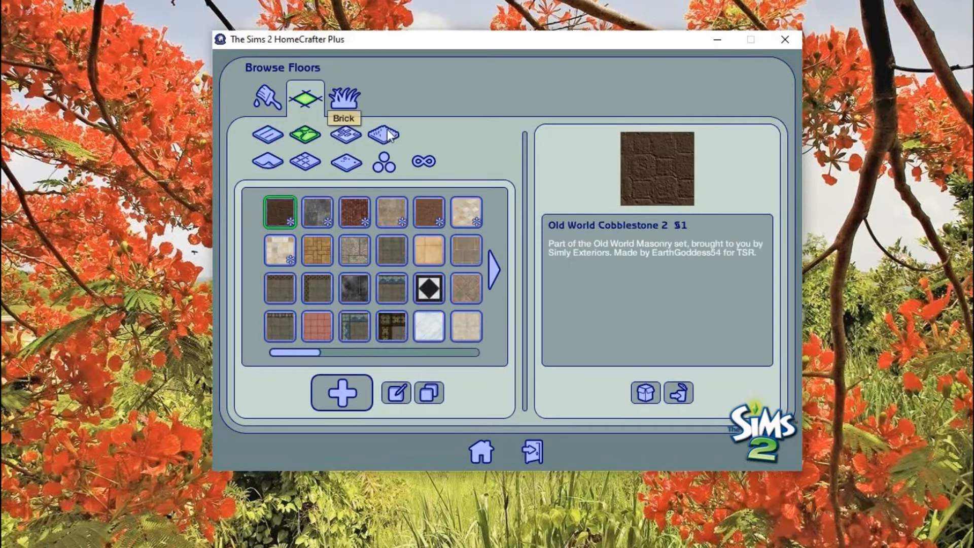
left_click(346, 134)
left_click(385, 134)
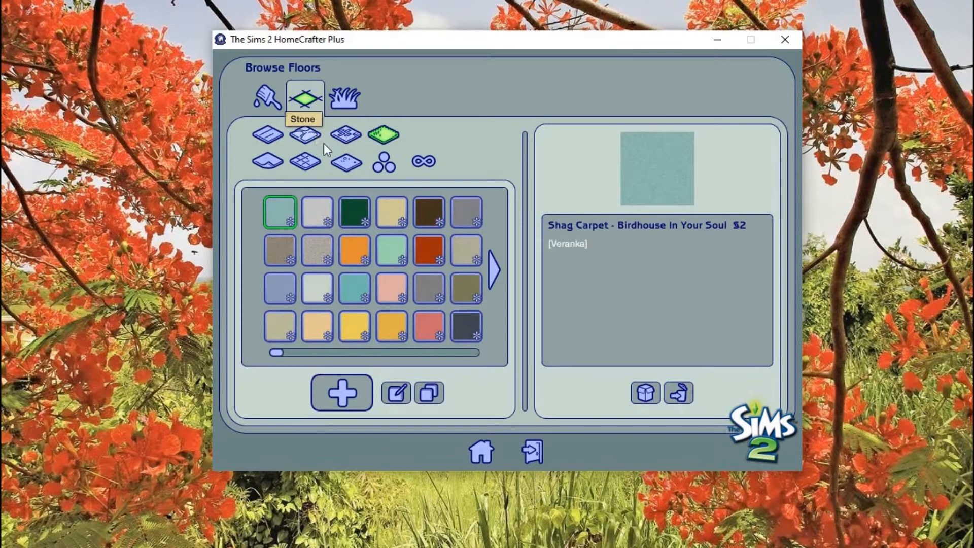
left_click(306, 139)
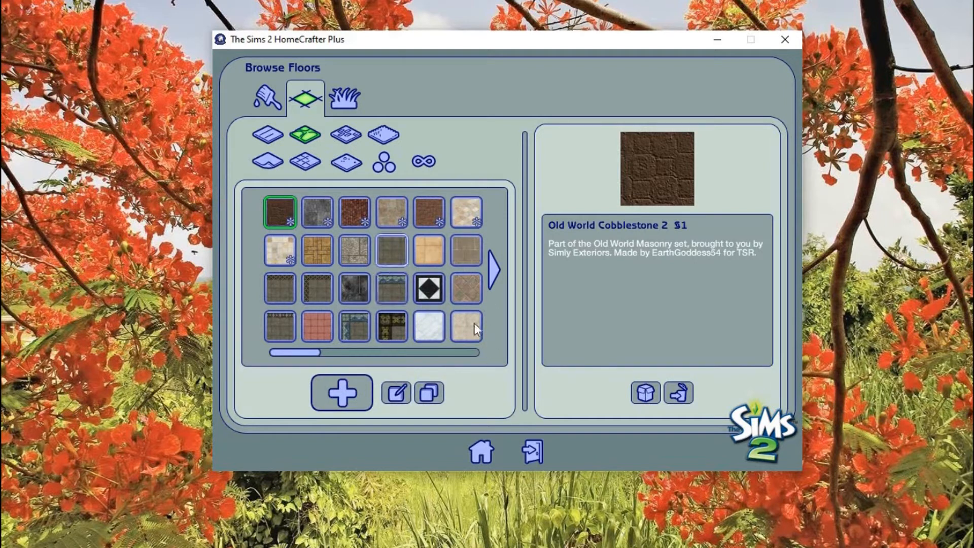
Open a copy of the Mixed Slate Stone Flooring in the flooring editor, view its settings and cancel without saving
left_click(471, 299)
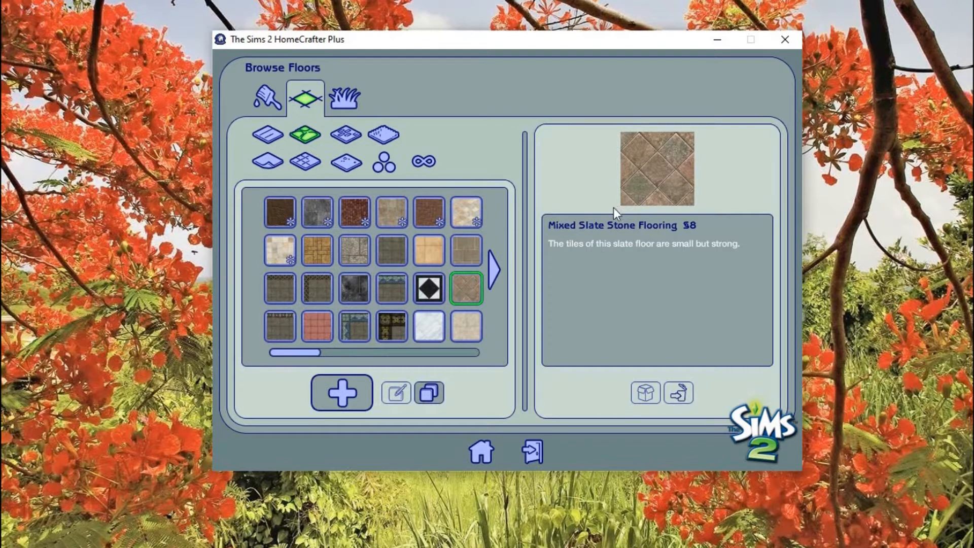
left_click(428, 393)
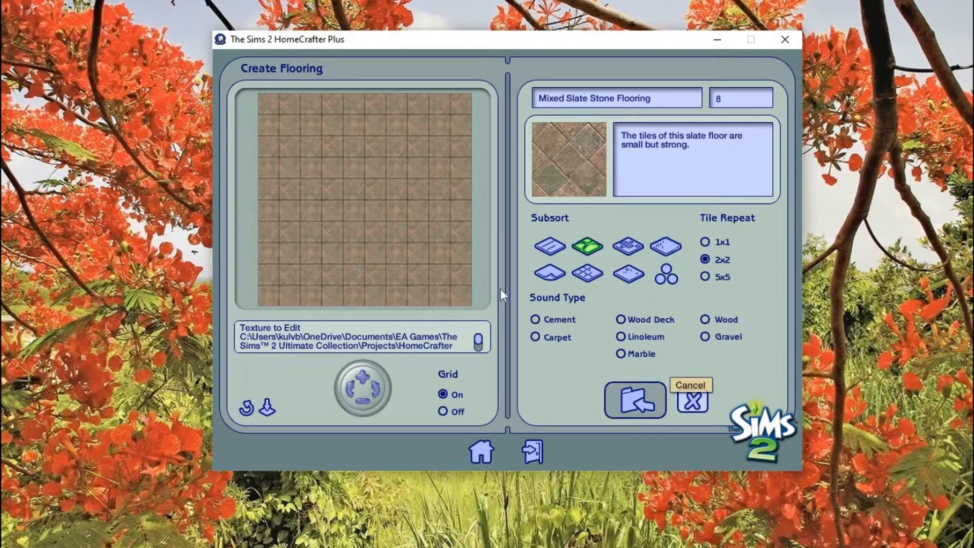
left_click(698, 400)
left_click(472, 283)
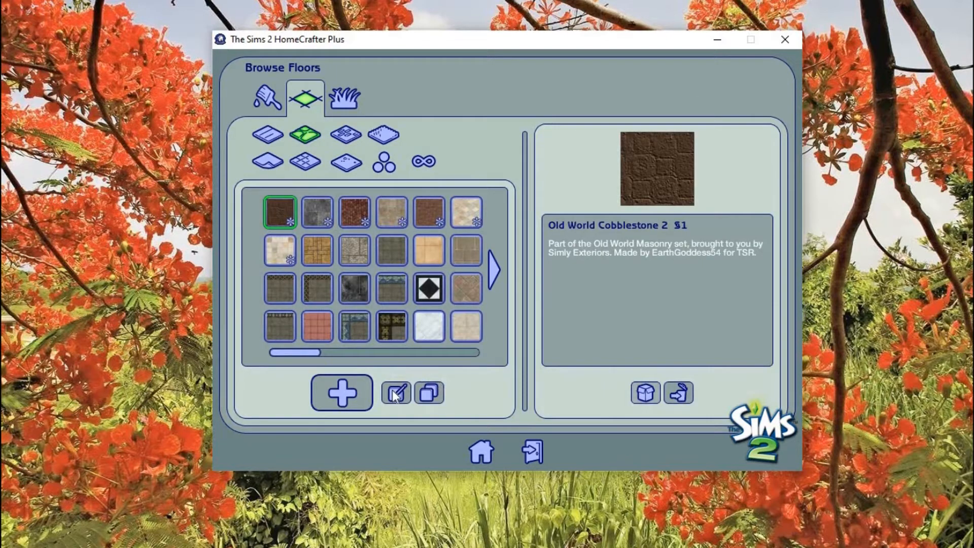
Open the custom Wimborne Cobblestone floor for editing, view its settings and cancel without saving
left_click(360, 215)
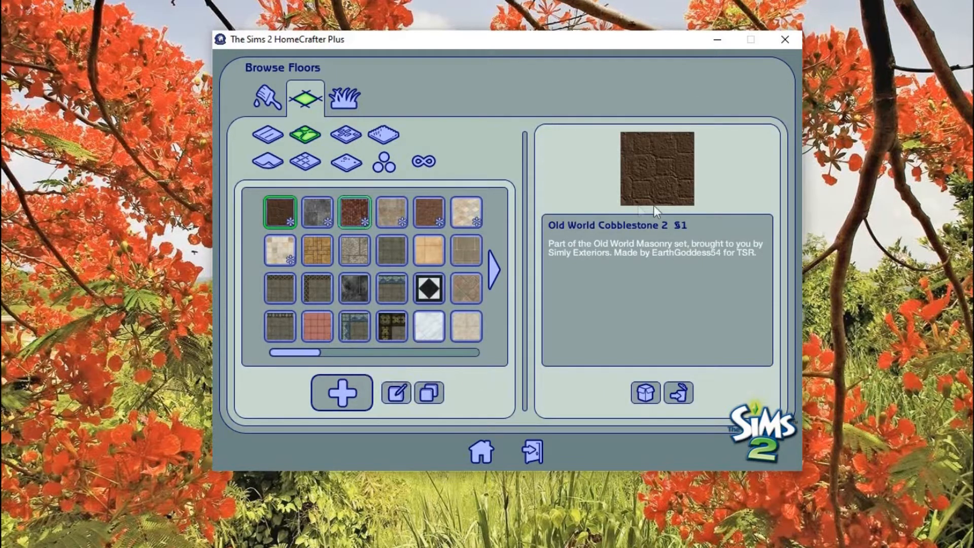
left_click(397, 394)
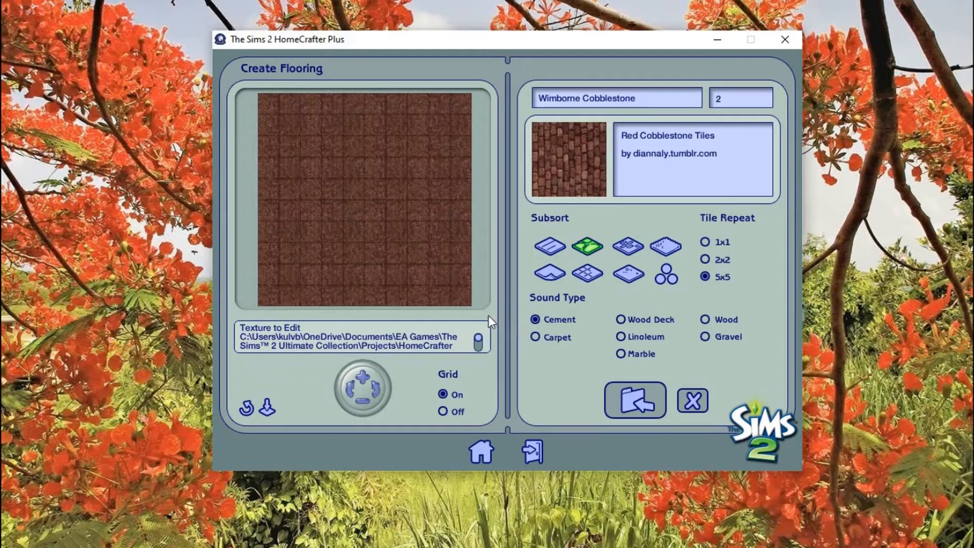
left_click(695, 406)
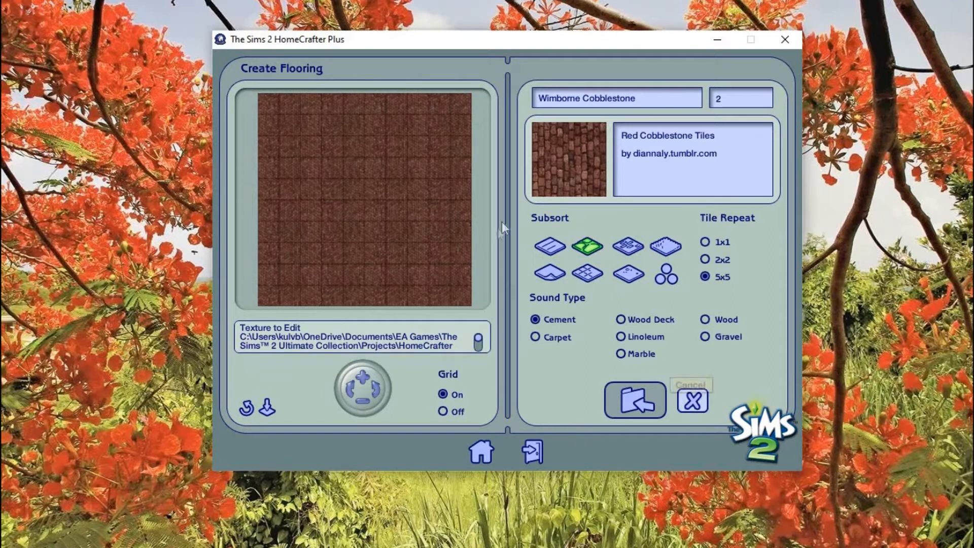
left_click(475, 282)
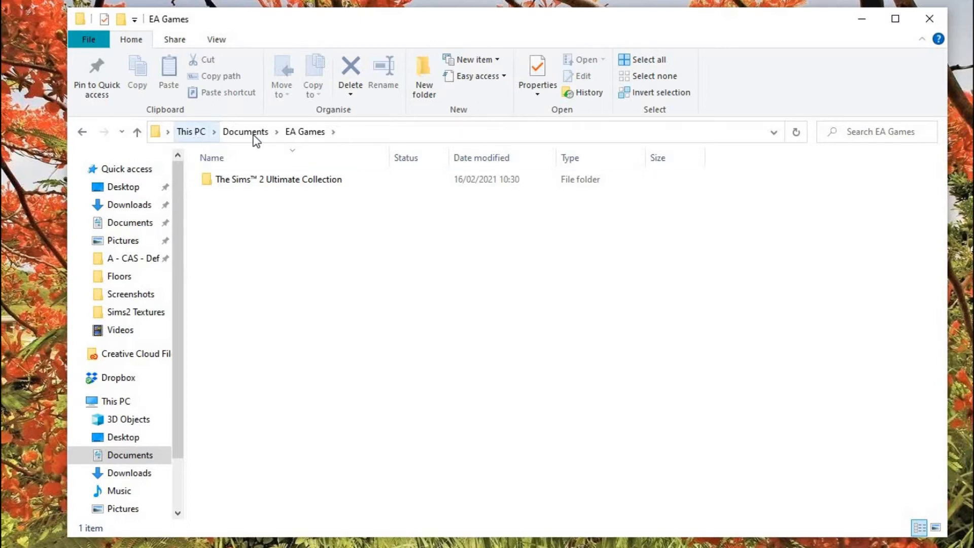
In File Explorer, open the Floors folder under The Sims 2 Ultimate Collection\Projects\HomeCrafter Plus
double_click(310, 184)
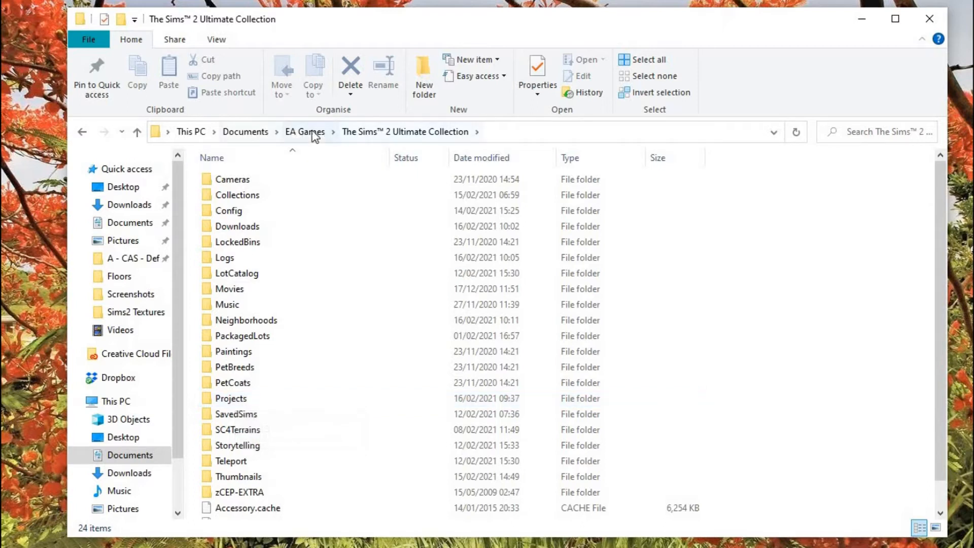
left_click(248, 400)
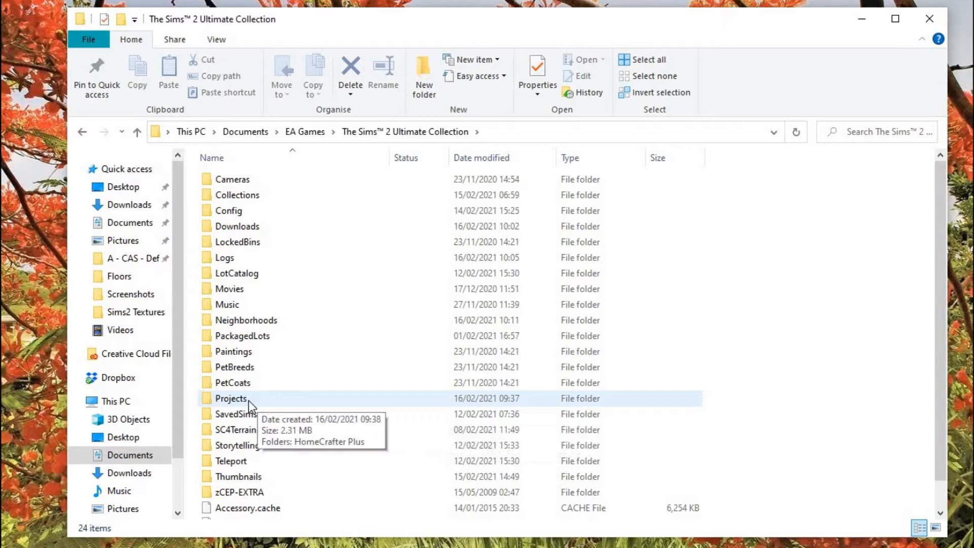
double_click(249, 400)
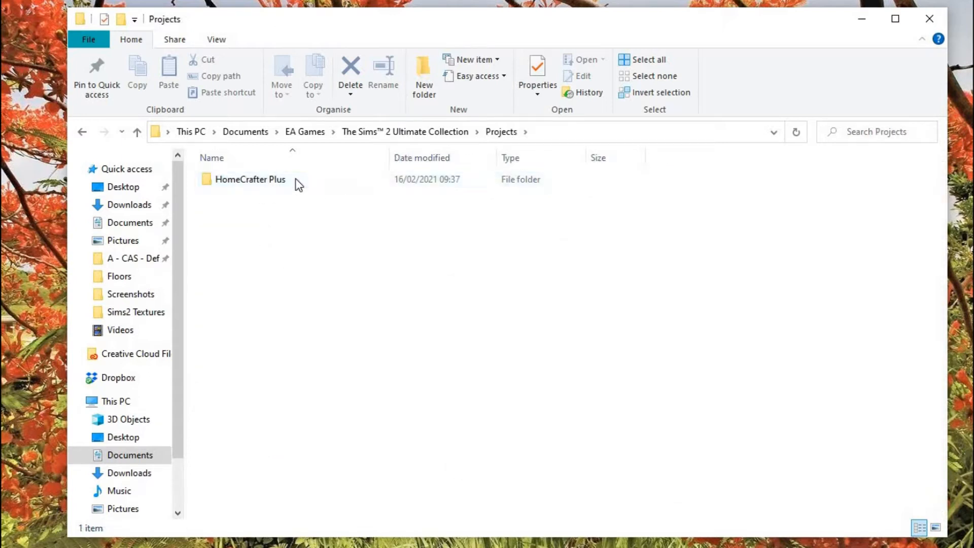
double_click(296, 179)
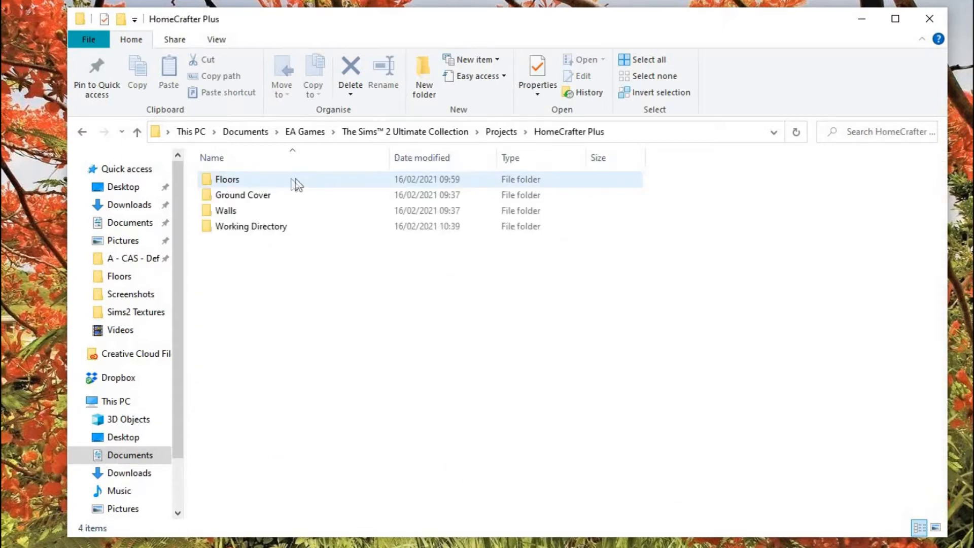
double_click(243, 183)
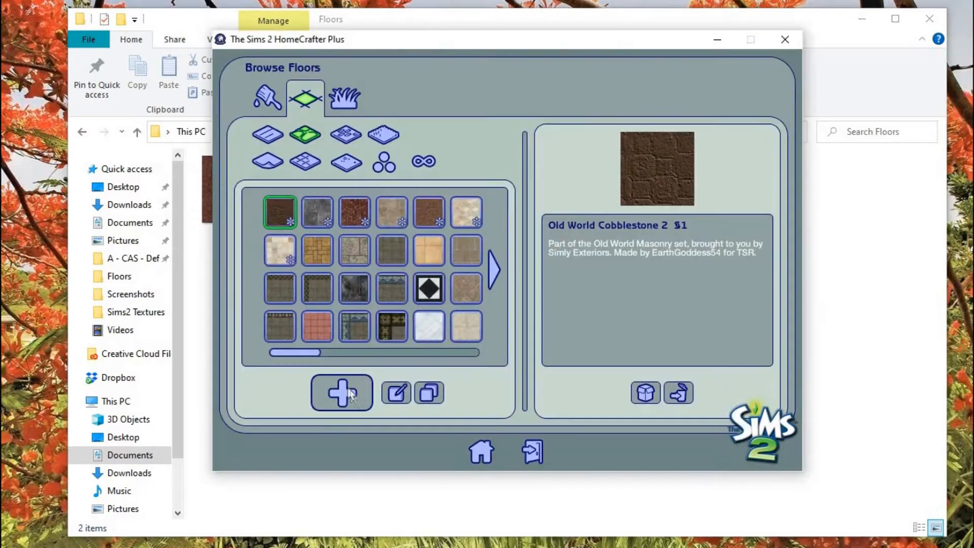
View the redcobbles2 and redcobbles1 texture images from the Floors folder and close the image viewer
left_click(518, 23)
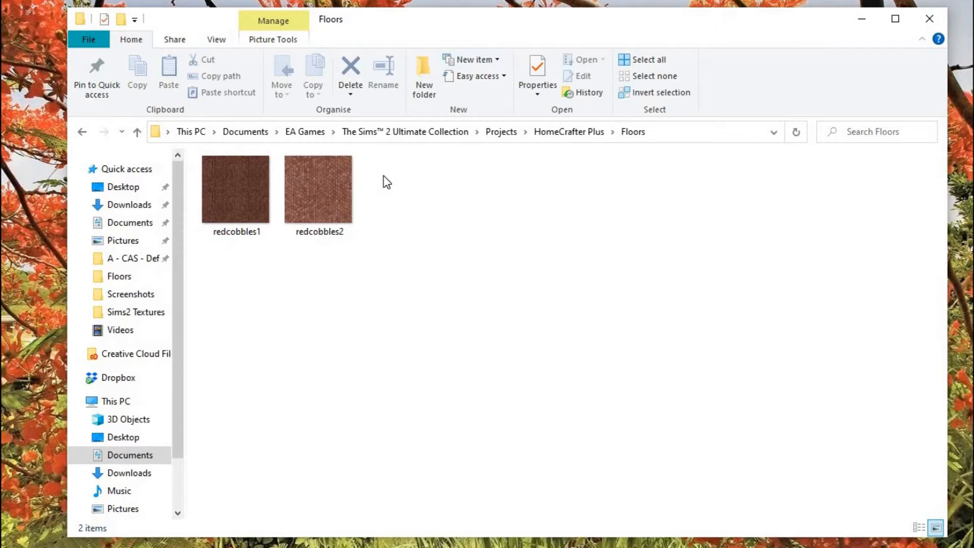
left_click(319, 197)
key("Return")
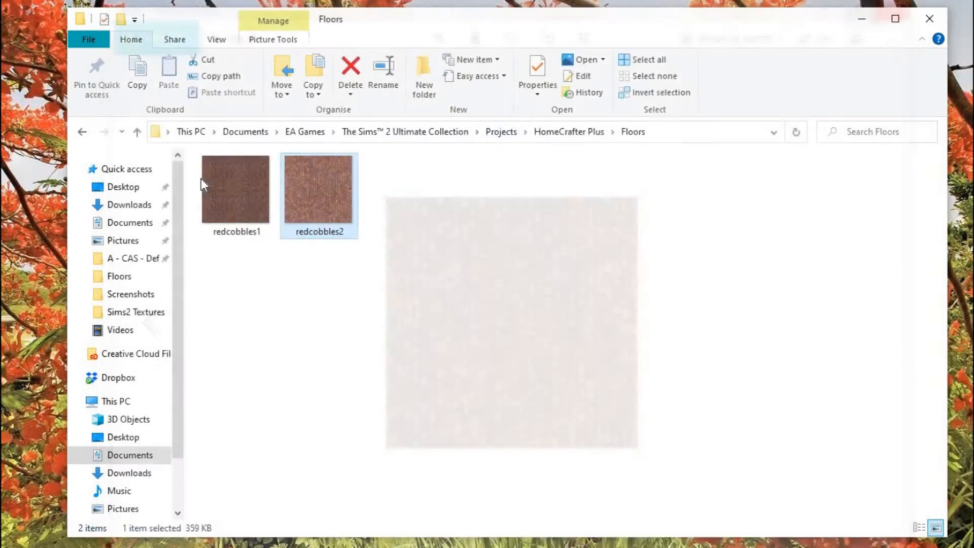
double_click(201, 179)
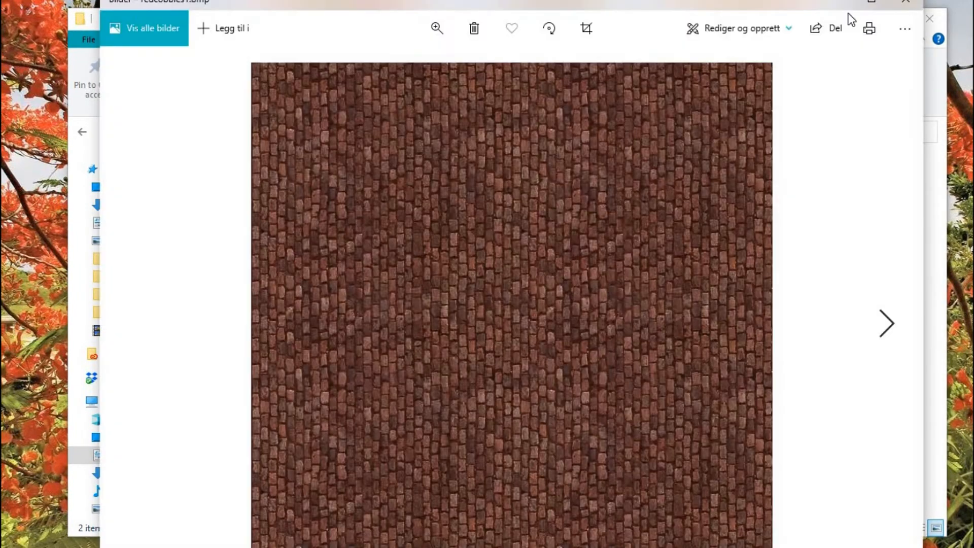
left_click(907, 3)
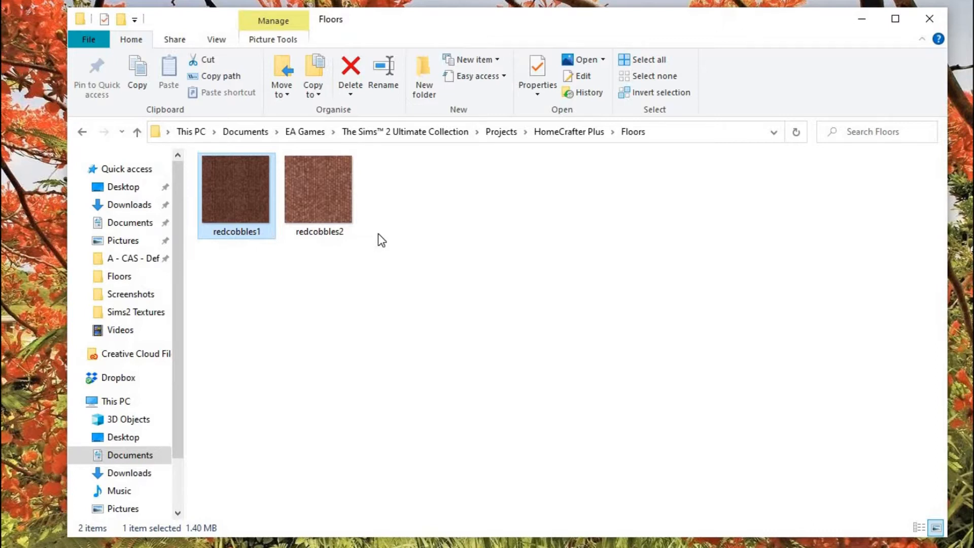
Switch to HomeCrafter Plus, start a new floor and compare the redcobbles1.bmp and redcobbles2.bmp texture previews, then cancel
key("alt+Tab")
left_click(329, 394)
left_click(389, 210)
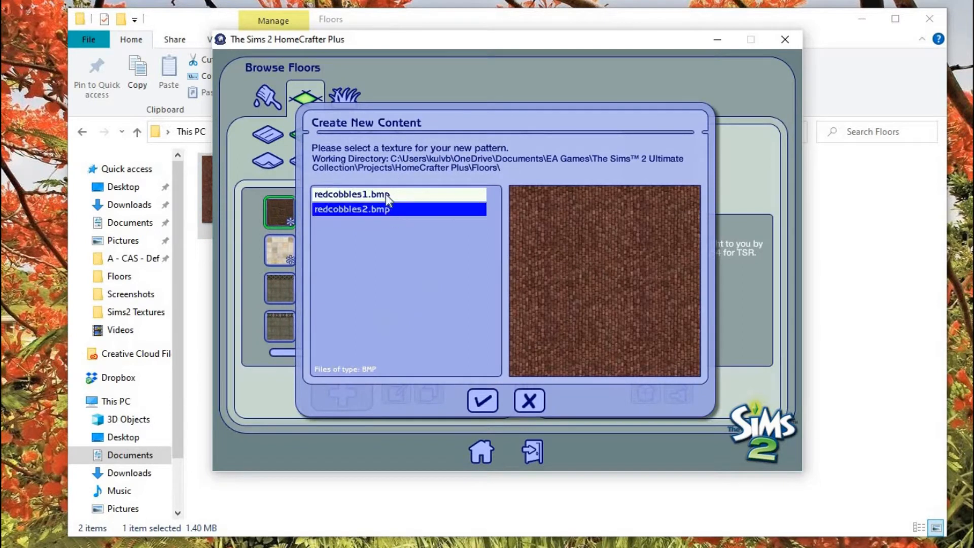
left_click(395, 192)
left_click(400, 206)
left_click(400, 193)
left_click(406, 208)
left_click(401, 193)
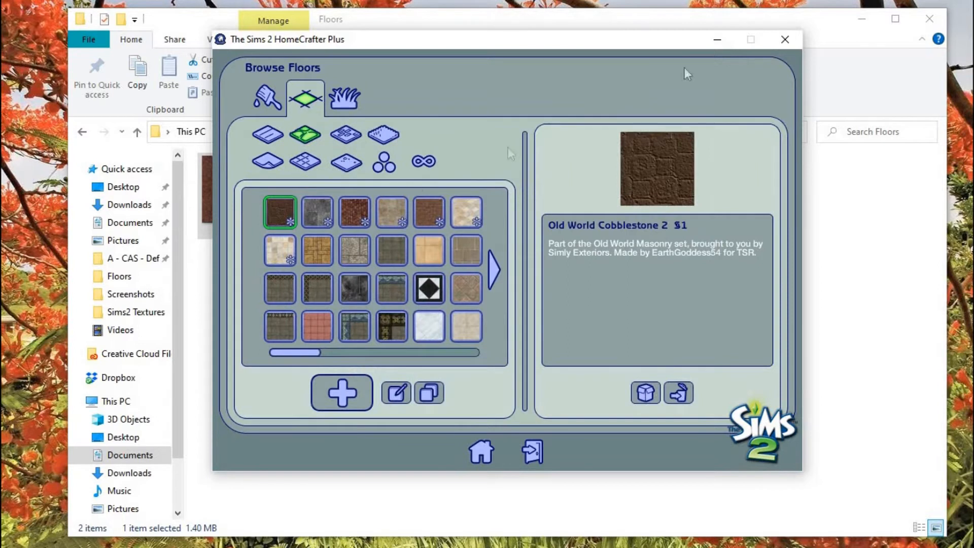
Compare the Floors folder's contents with the textures and working directory offered for a new HomeCrafter floor, then cancel and minimize HomeCrafter
left_click(718, 39)
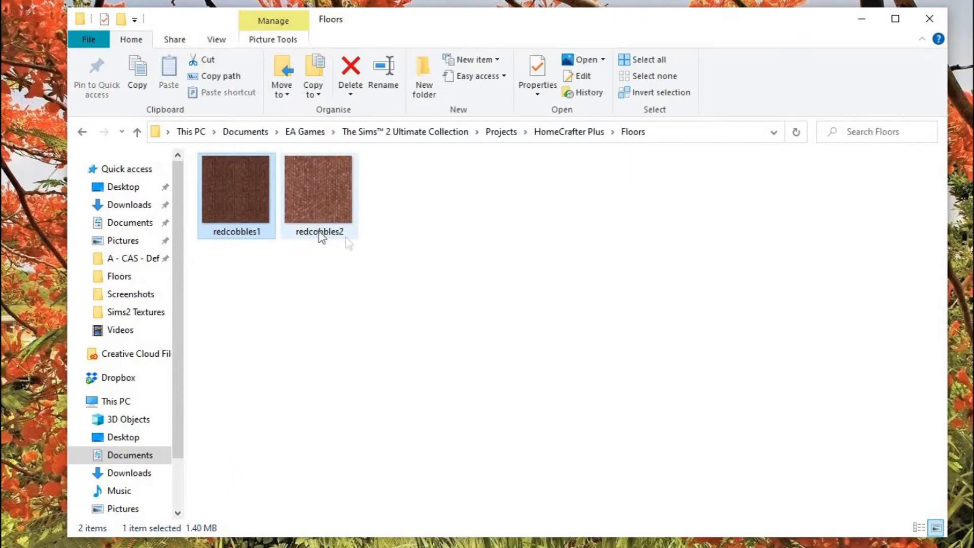
left_click(426, 546)
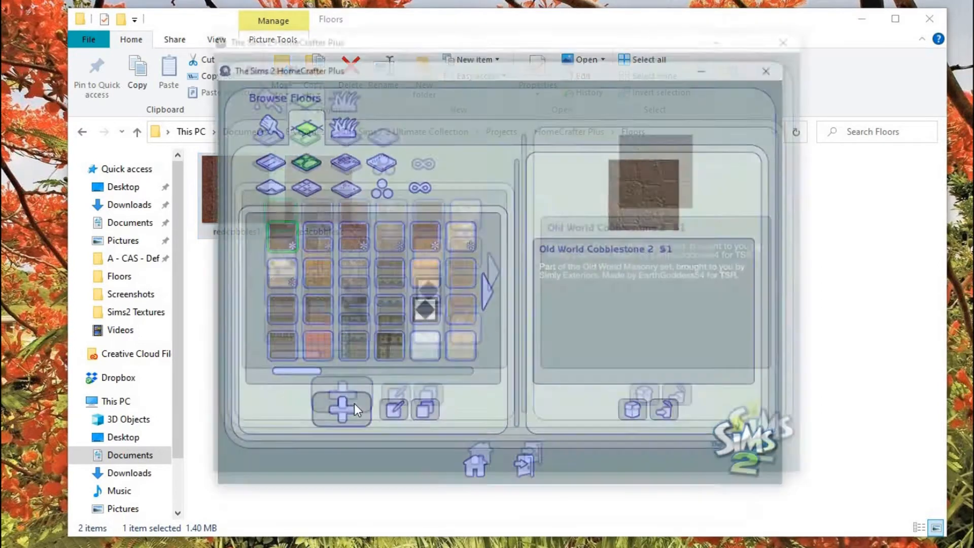
left_click(354, 401)
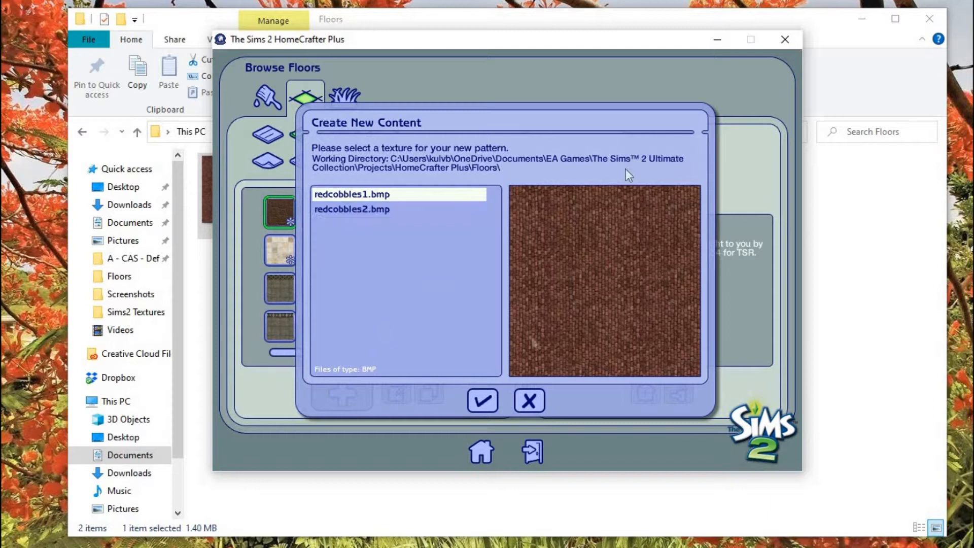
left_click(530, 401)
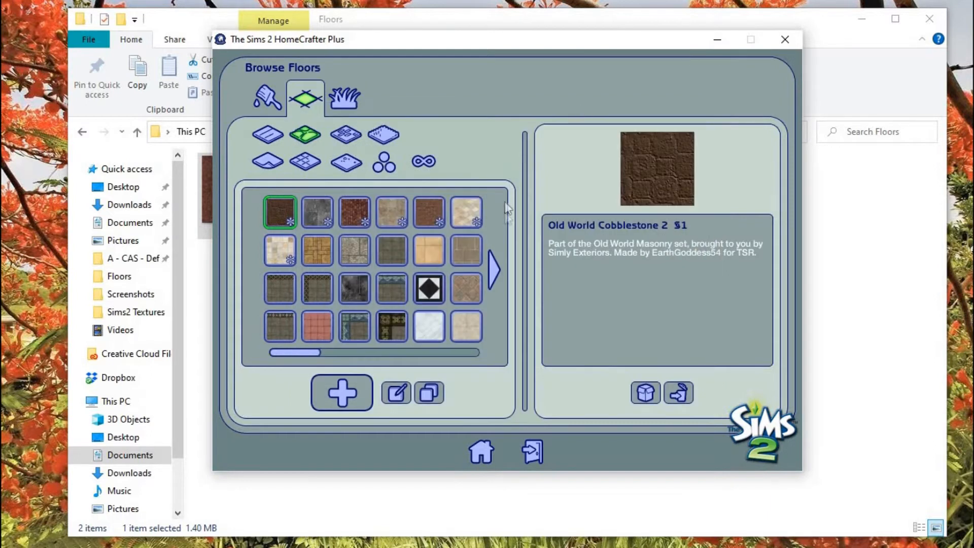
left_click(717, 40)
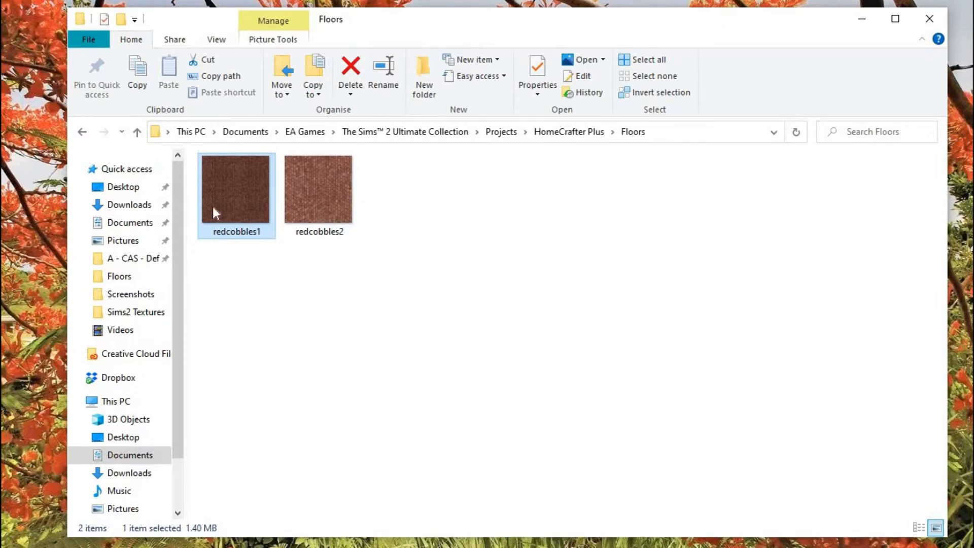
Delete the redcobbles1 and redcobbles2 images from the Floors folder and undo the deletion
left_click_drag(349, 269, 241, 213)
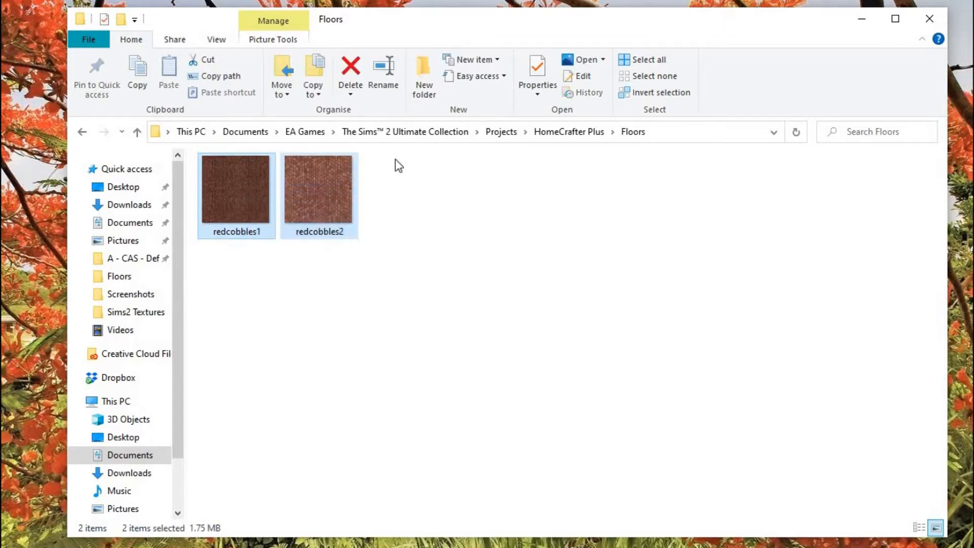
key("Delete")
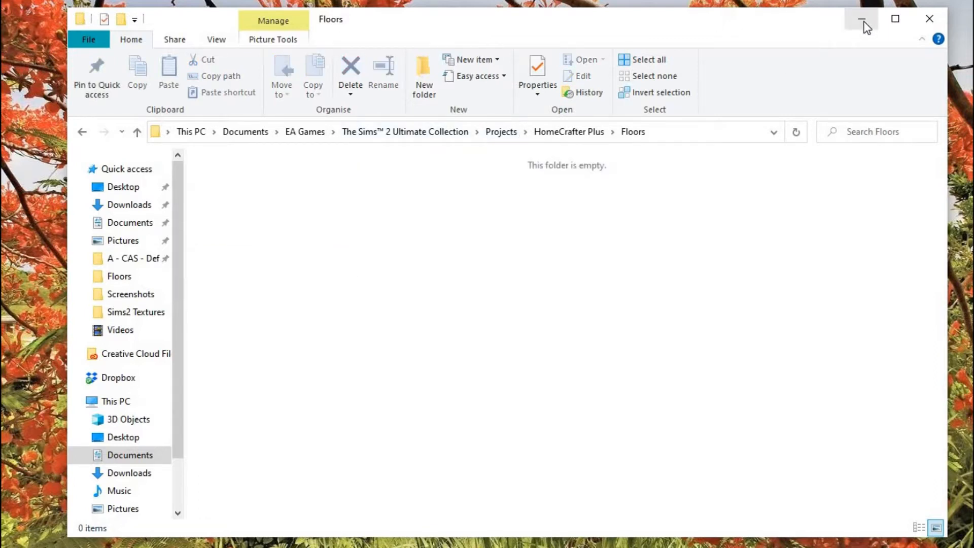
key("ctrl+z")
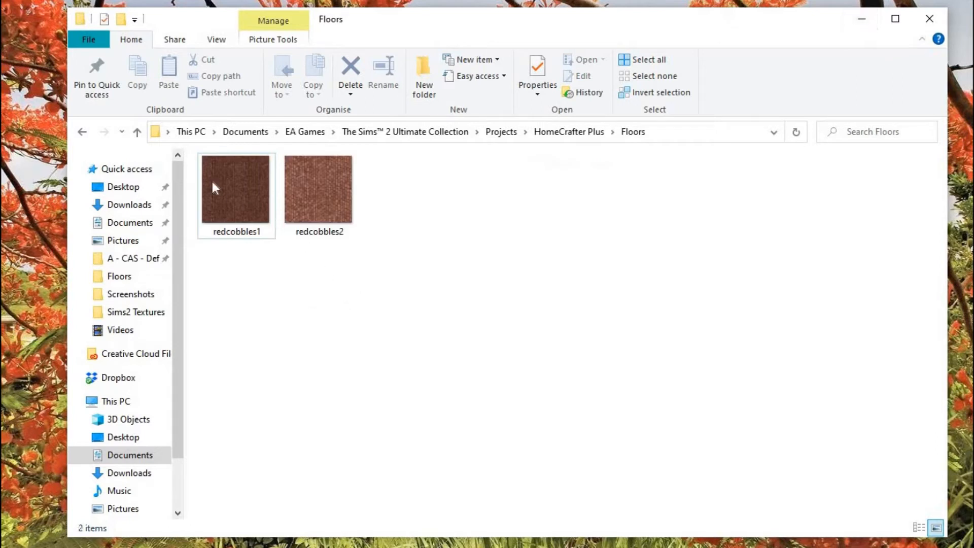
Move redcobbles1 and redcobbles2 from the Floors folder to Sims2 Textures, view that folder and minimize File Explorer
left_click_drag(349, 282, 217, 259)
left_click_drag(236, 203, 150, 312)
left_click(149, 316)
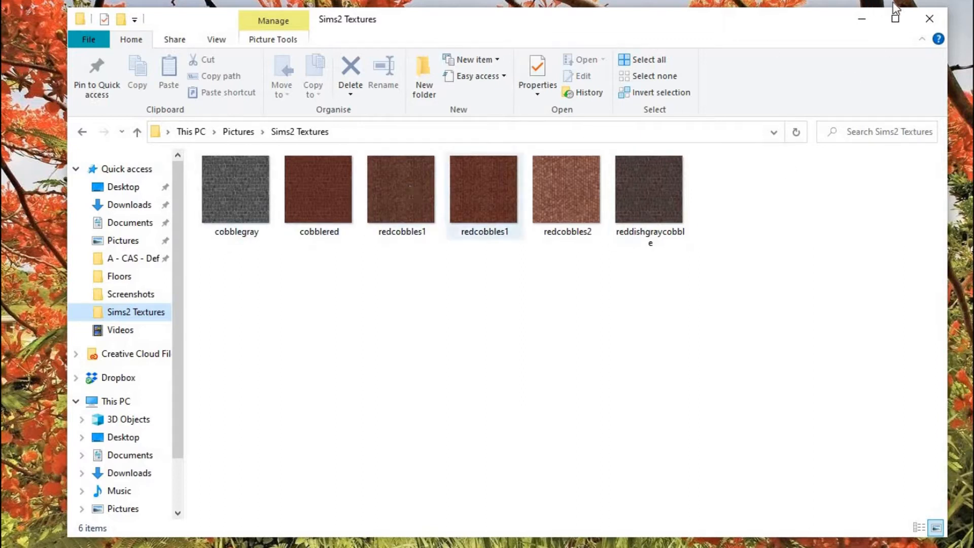
left_click(862, 22)
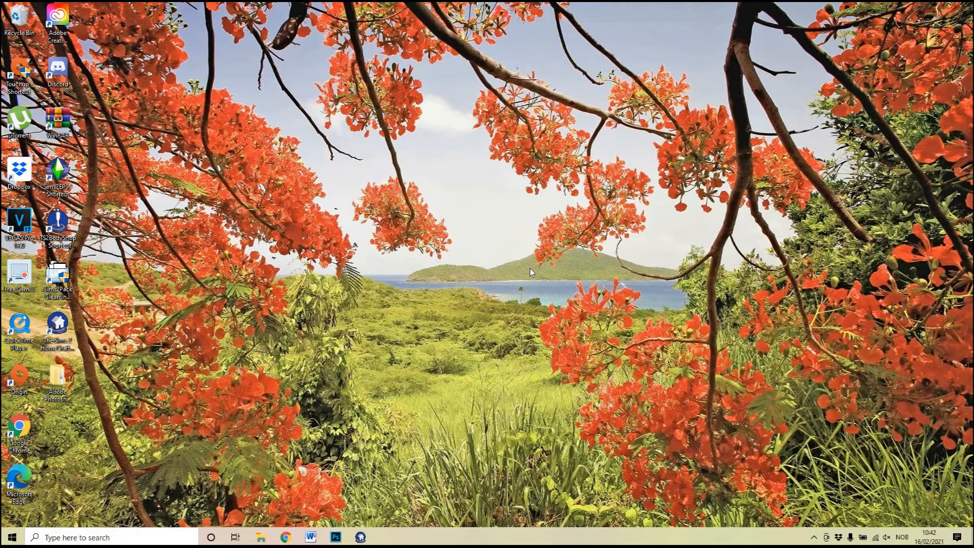
Switch to Chrome and look through Creative Market's home page, from the staff picks down to the footer links
left_click(285, 537)
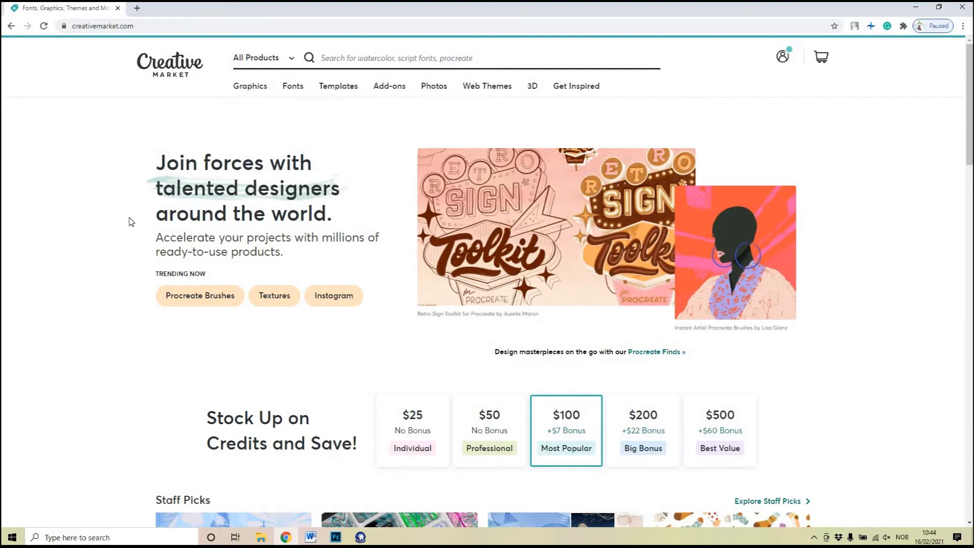
scroll(134, 229, "down", 5)
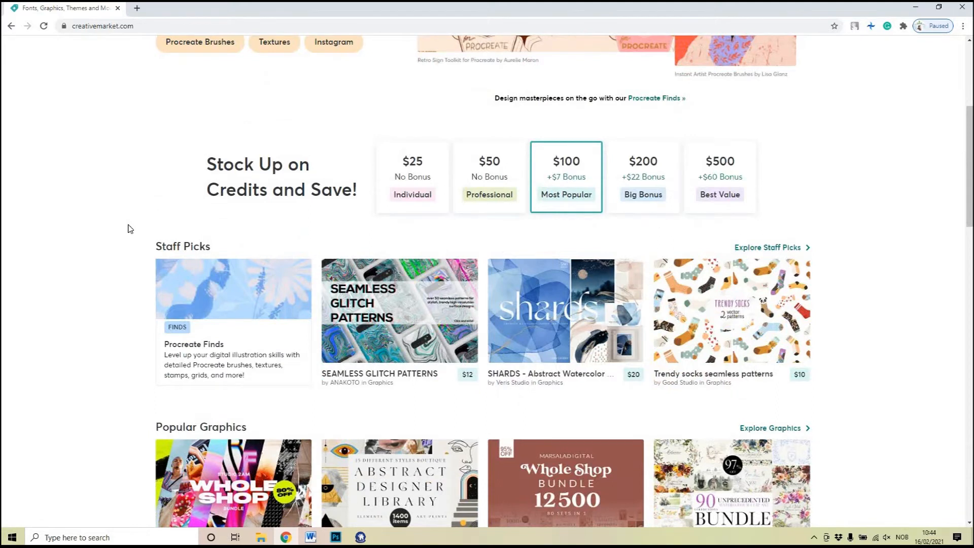
scroll(382, 202, "down", 4)
scroll(383, 203, "up", 2)
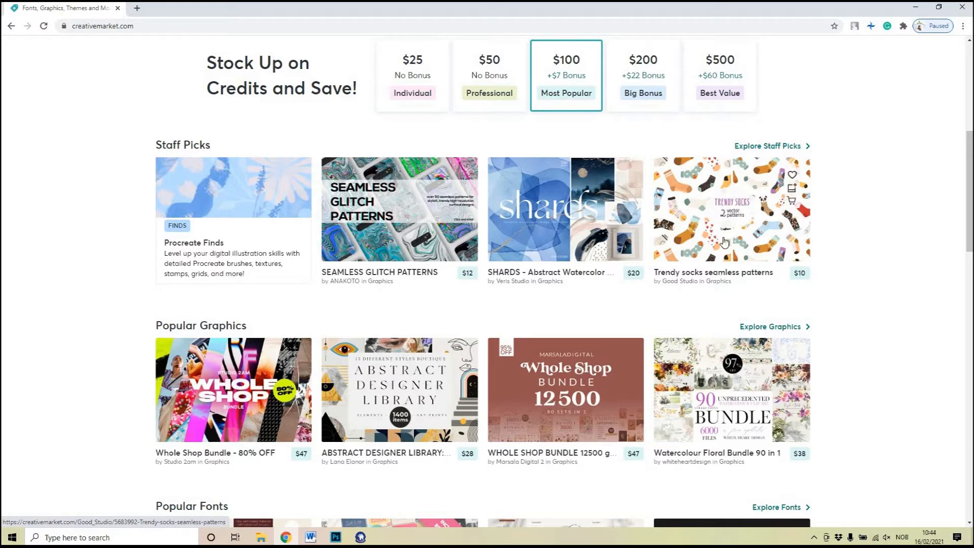
scroll(660, 244, "down", 2)
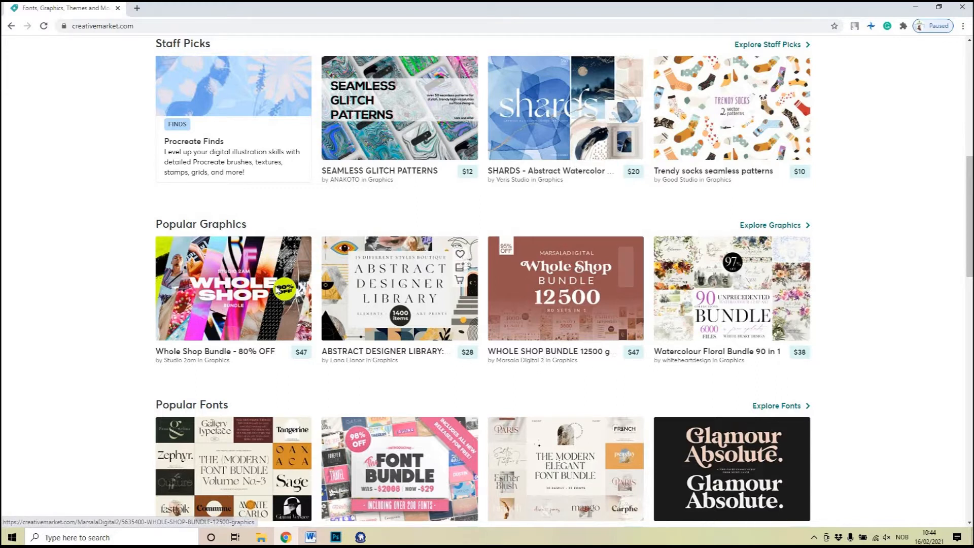
scroll(262, 196, "down", 5)
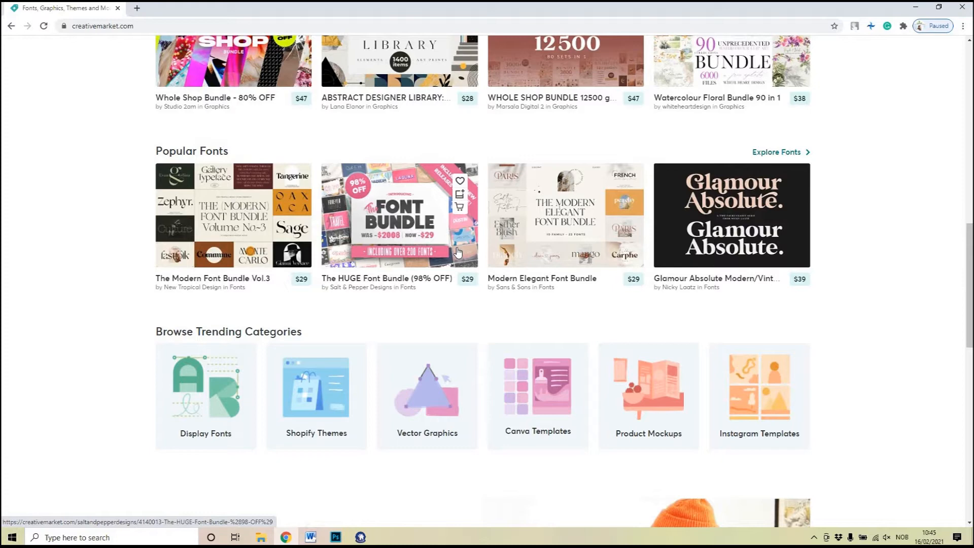
scroll(458, 253, "down", 4)
scroll(476, 266, "up", 4)
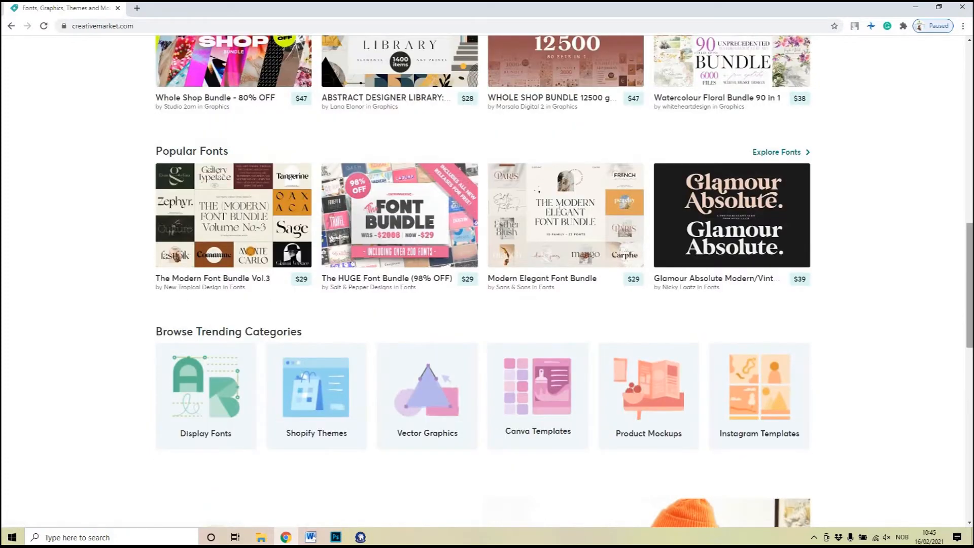
scroll(616, 339, "down", 20)
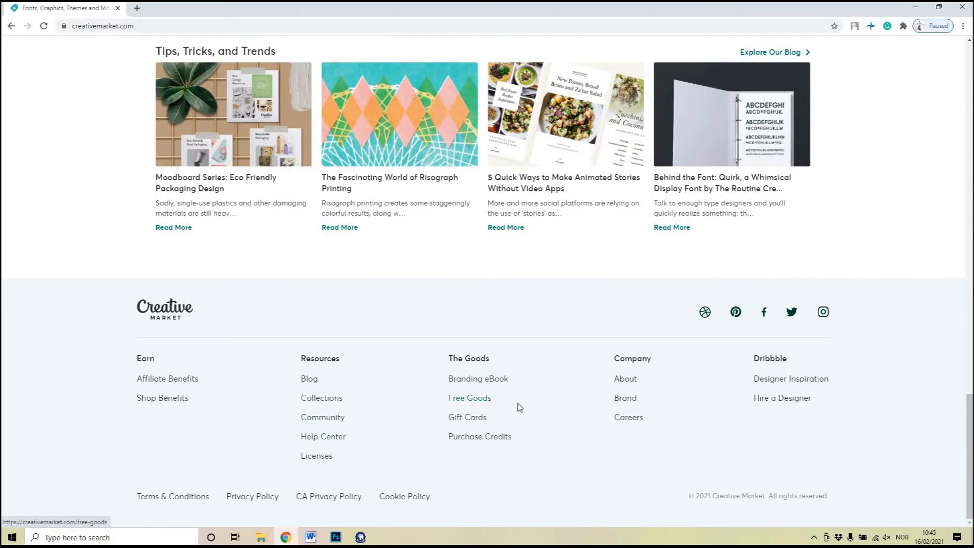
Open Creative Market's Free Goods page and look through the week's free downloads for usable patterns
left_click(482, 401)
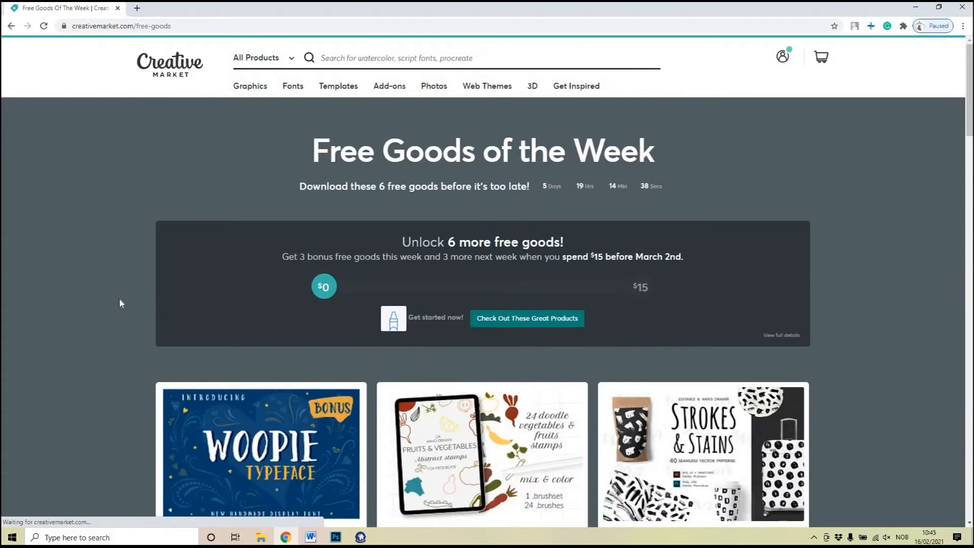
scroll(120, 304, "down", 3)
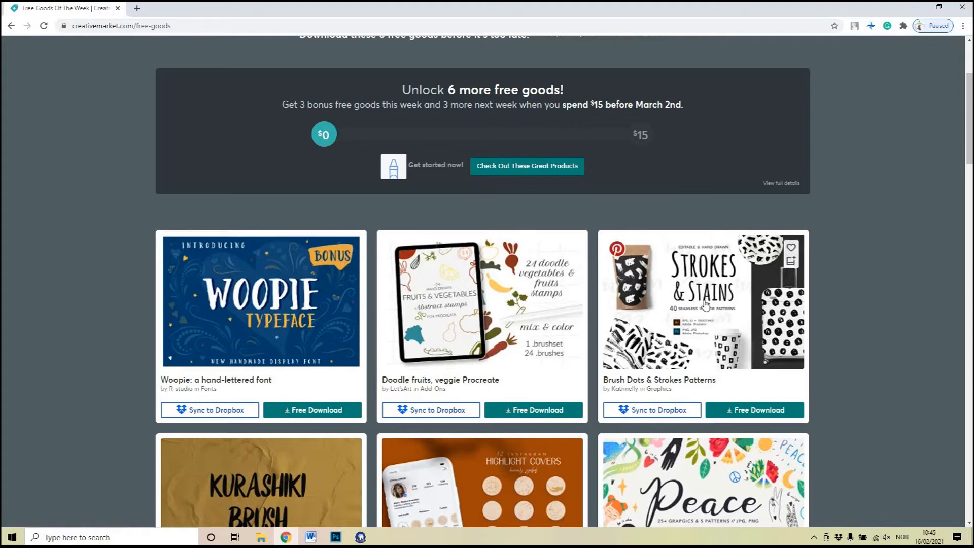
scroll(712, 321, "down", 3)
scroll(803, 305, "up", 1)
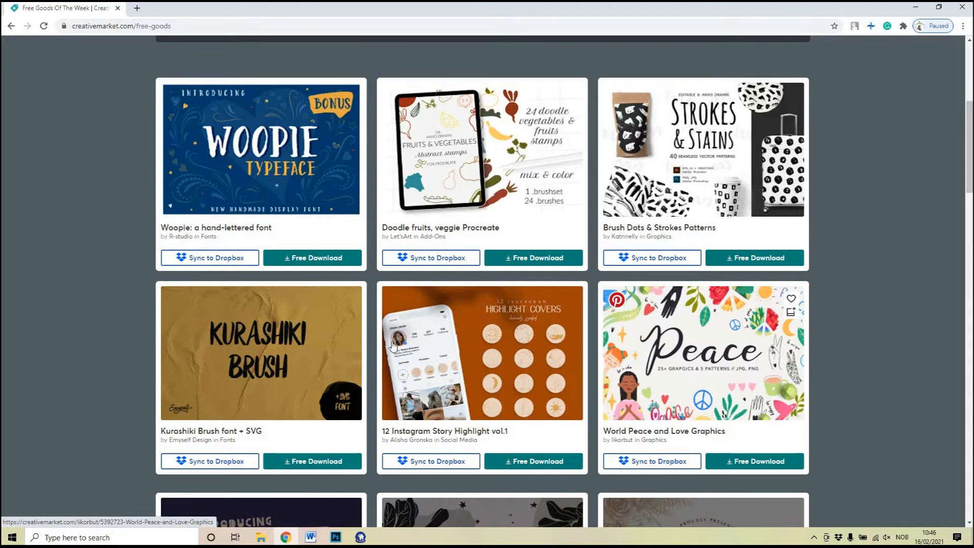
scroll(742, 332, "up", 1)
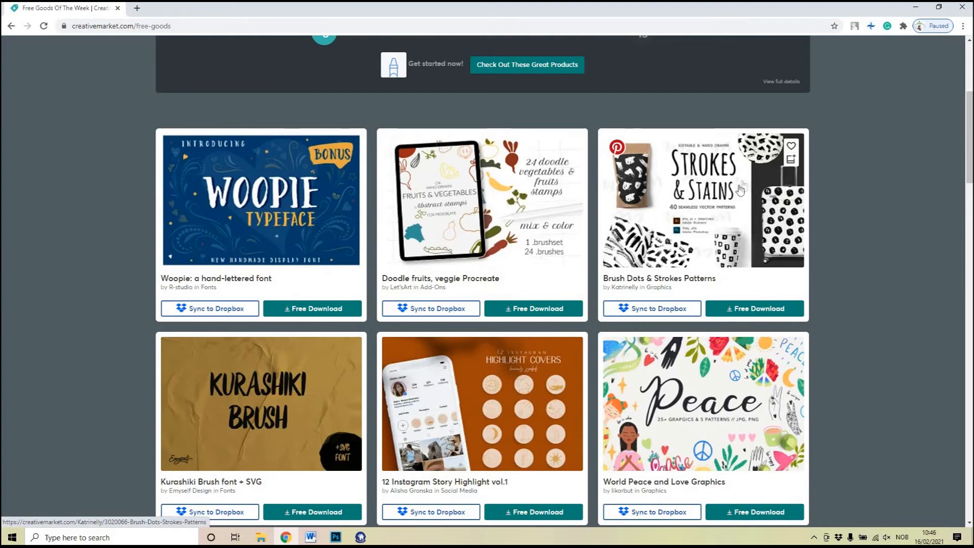
scroll(558, 127, "up", 5)
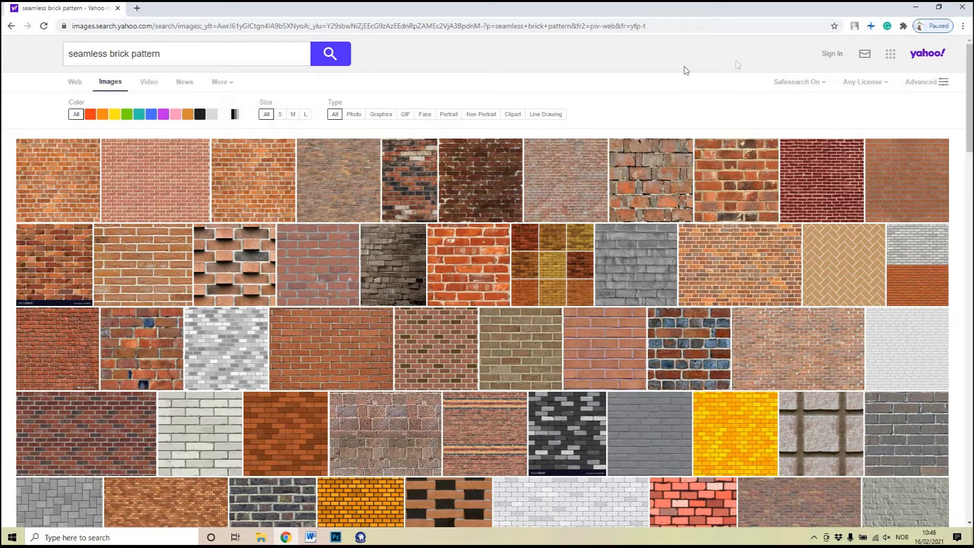
Filter the Yahoo image results for "seamless brick pattern" to the "Free to modify, share and use" license and browse them
left_click(867, 85)
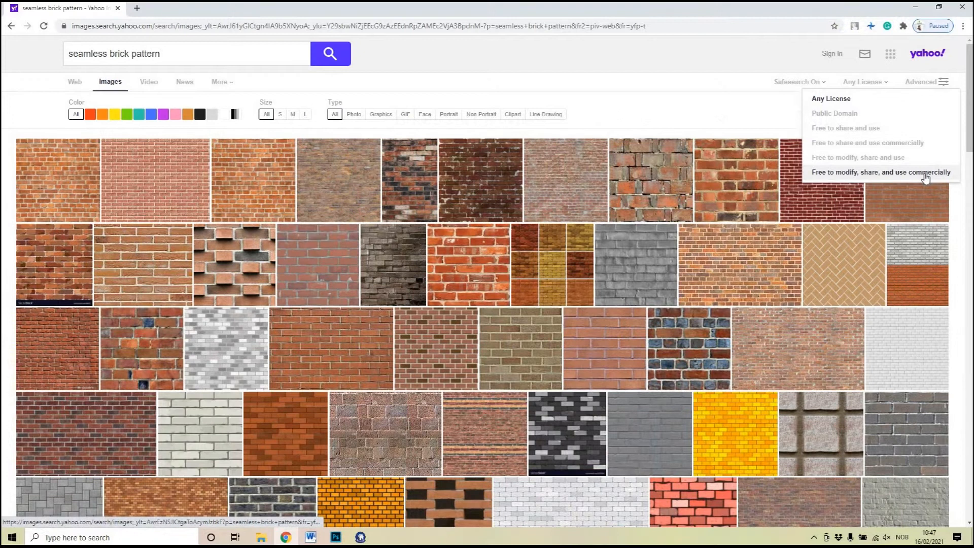
left_click(899, 159)
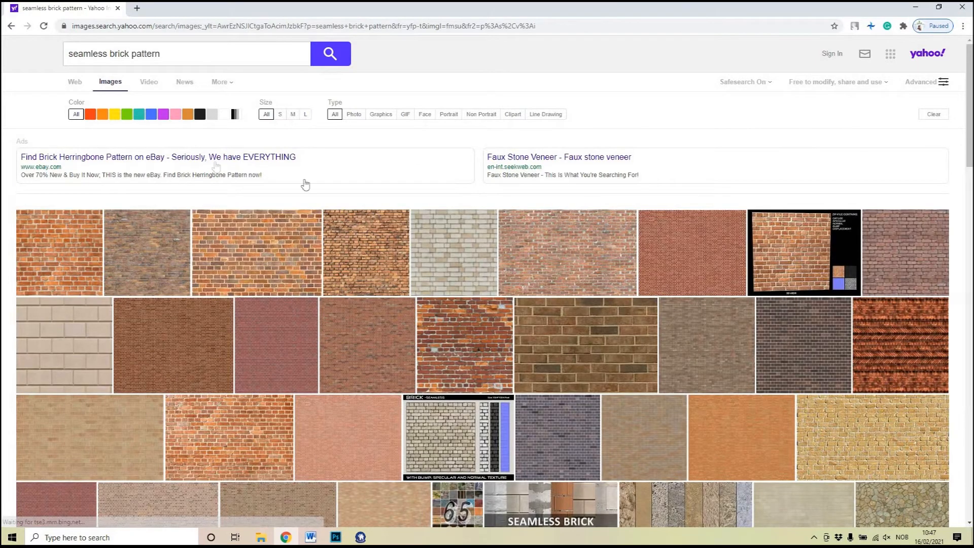
scroll(350, 168, "down", 2)
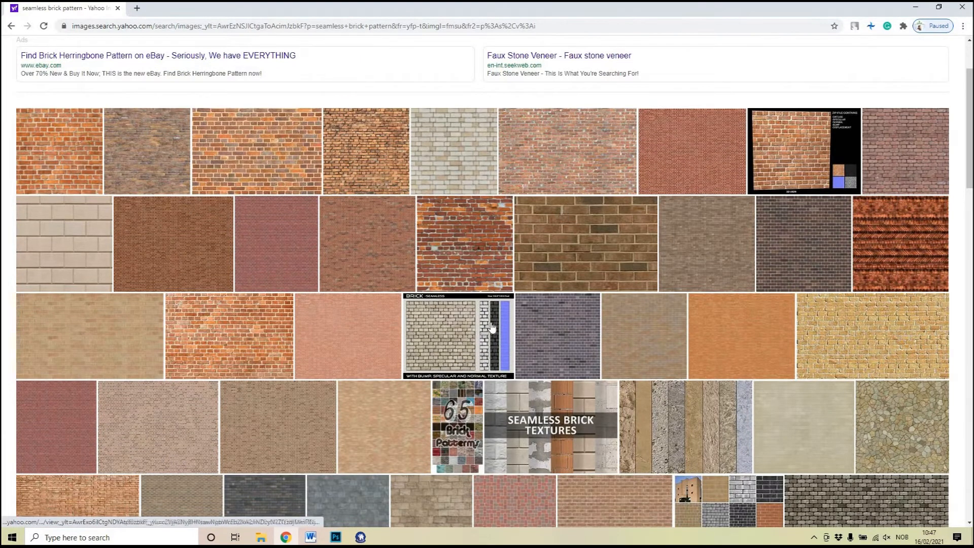
scroll(493, 327, "down", 6)
scroll(235, 239, "up", 8)
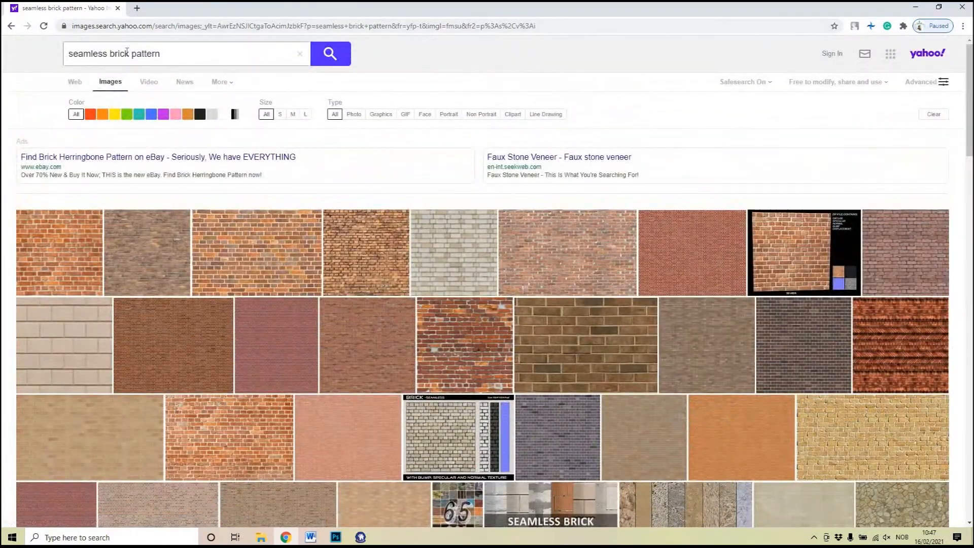
Change the image search to "seamless cobblestone pattern" and browse the results
double_click(127, 54)
type("cobblestone")
key("Return")
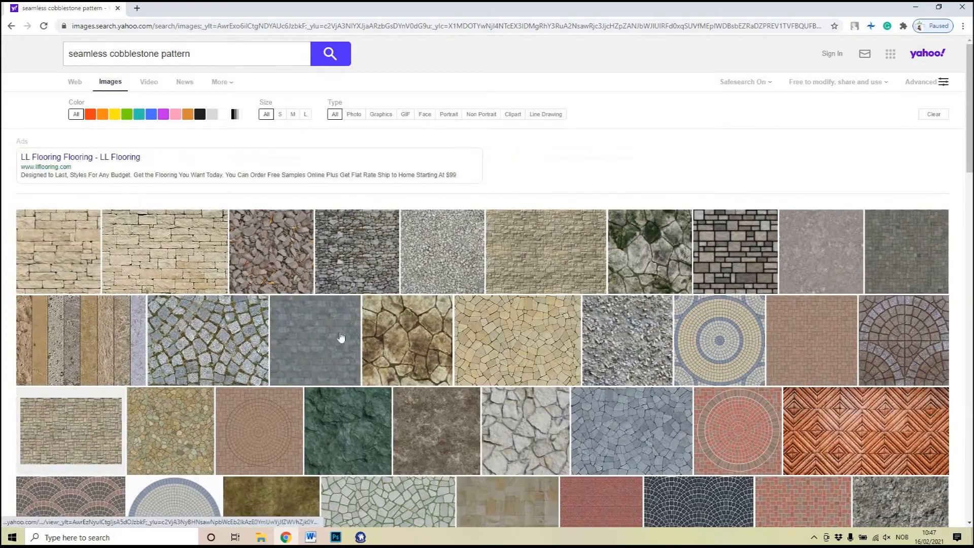
scroll(545, 305, "down", 4)
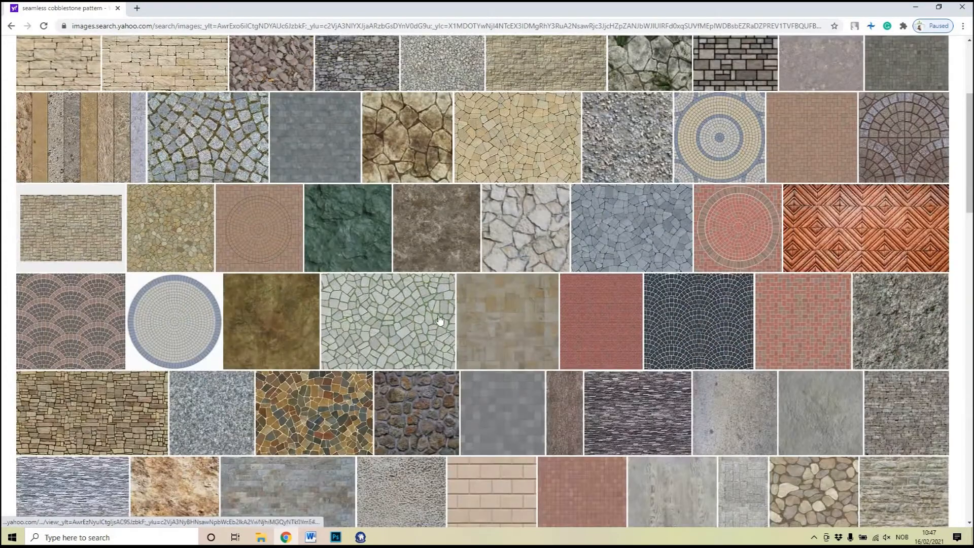
scroll(446, 317, "down", 2)
Preview the DeviantArt seamless stone wall texture, close the preview and look over the remaining cobblestone results
left_click(457, 305)
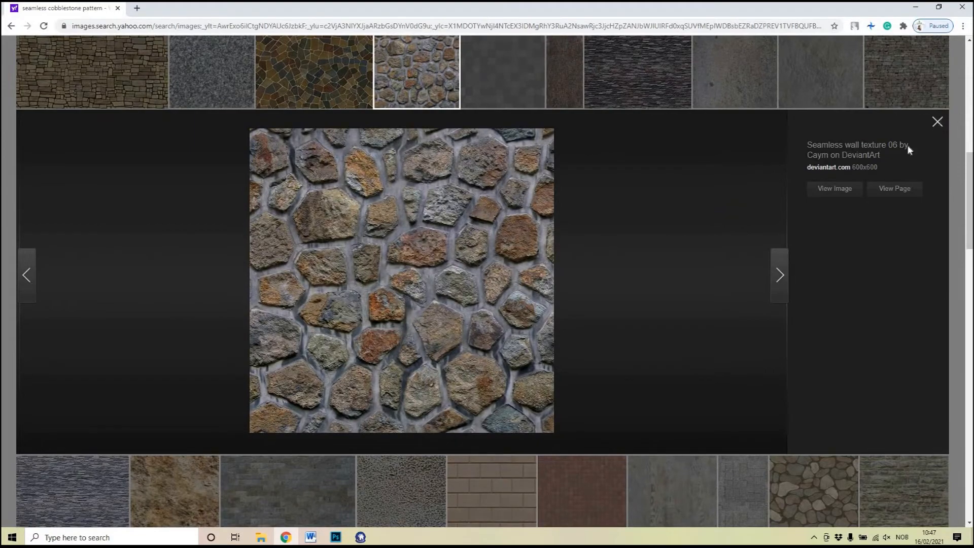
scroll(482, 250, "down", 5)
scroll(482, 251, "up", 10)
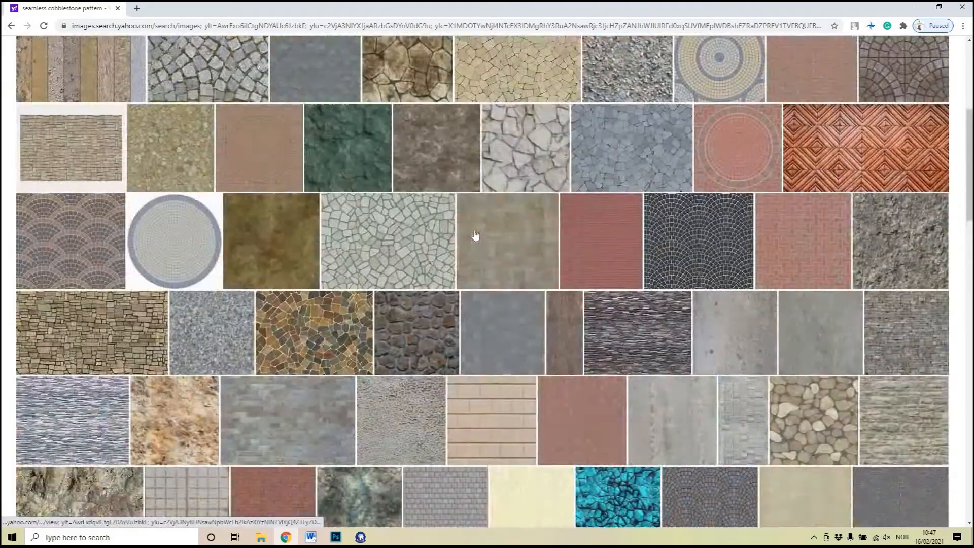
scroll(398, 57, "up", 3)
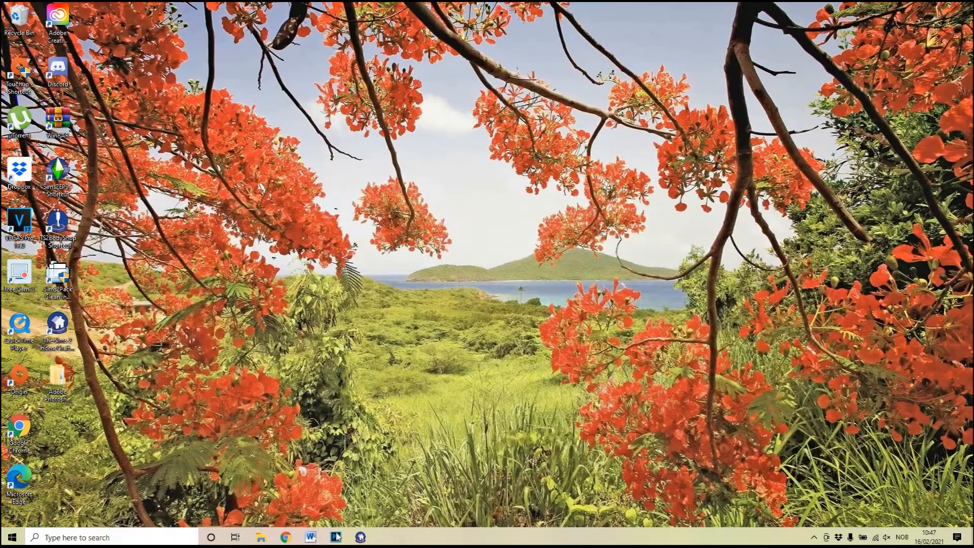
Switch to Photoshop and compare the cobblestone textures in the Untitled-1 and Untitled-2 documents
left_click(337, 537)
left_click(64, 42)
left_click(190, 41)
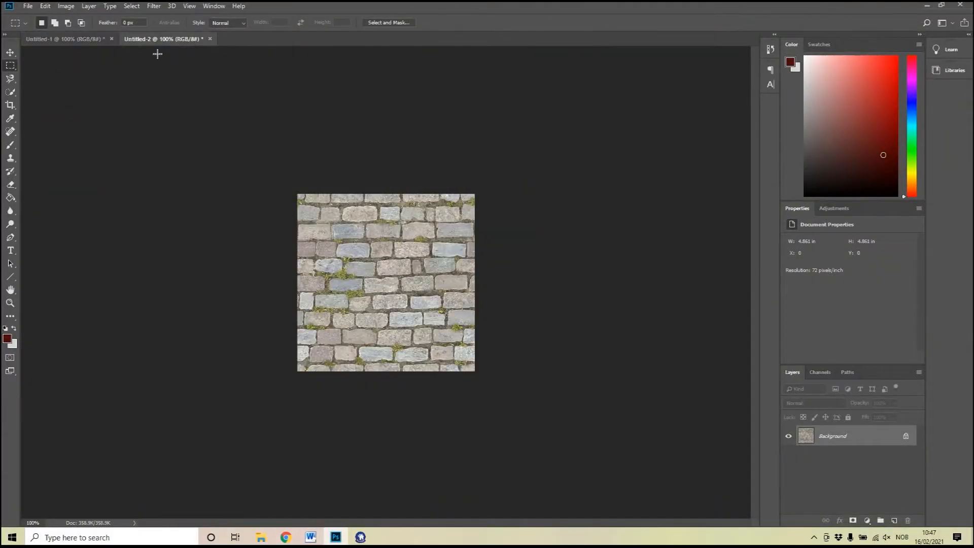
left_click(93, 42)
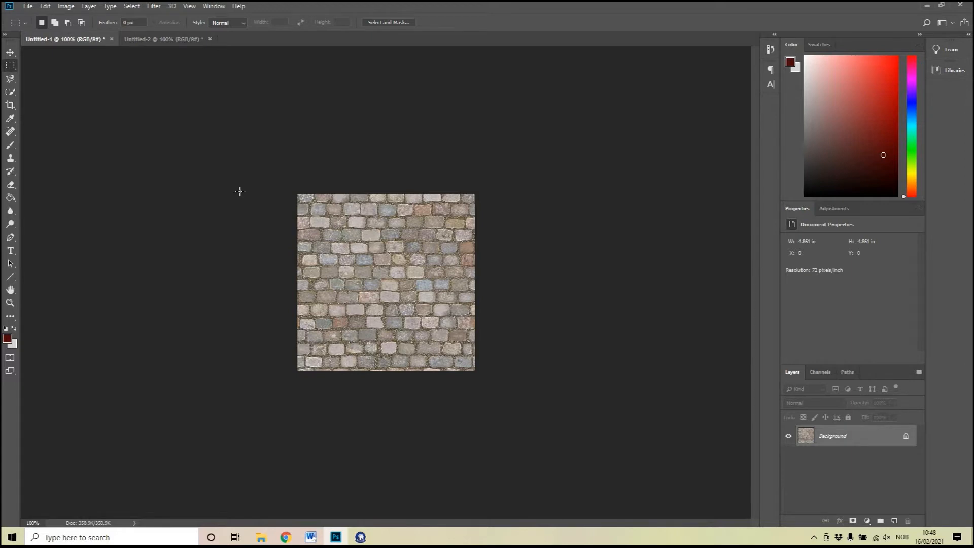
Select the whole cobblestone texture in Untitled-1 and check its pixel dimensions in the Image Size settings
left_click_drag(286, 148, 533, 369)
key("ctrl+n")
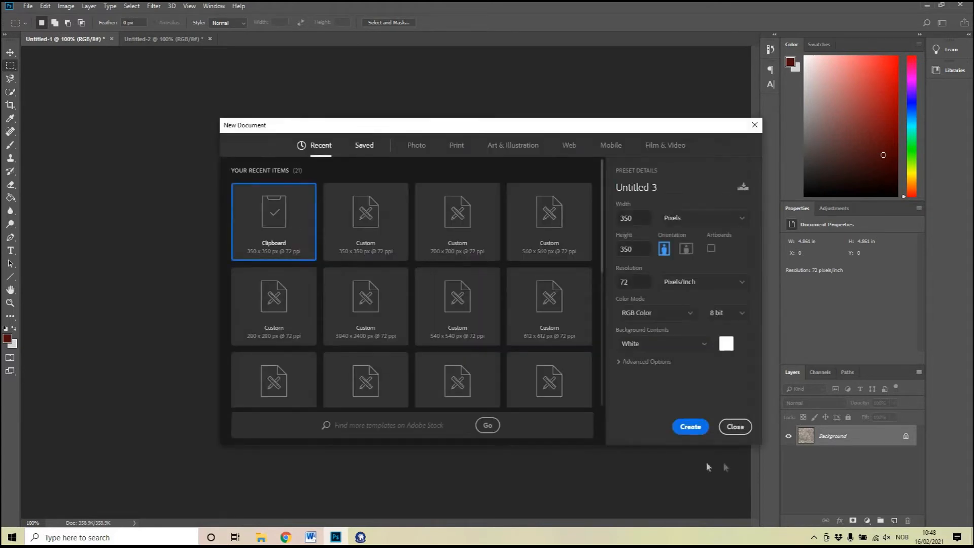
key("Escape")
key("ctrl+alt+i")
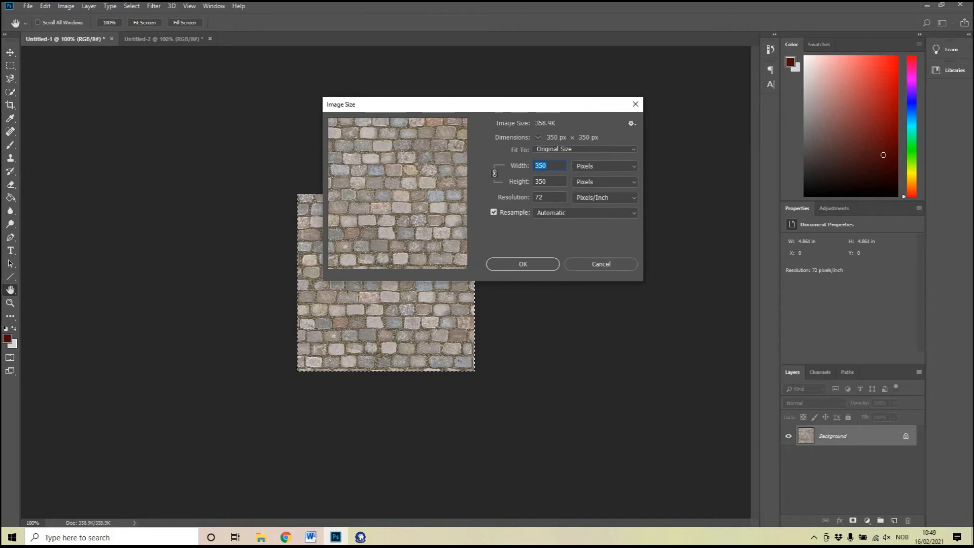
left_click(637, 104)
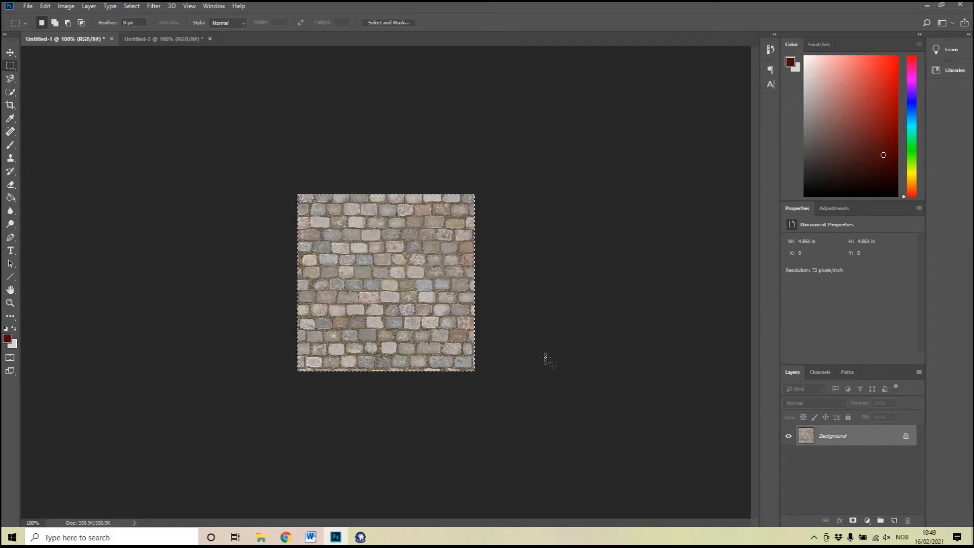
Create a new 700 × 700 pixel document and paste the copied cobblestone texture into it
key("ctrl+n")
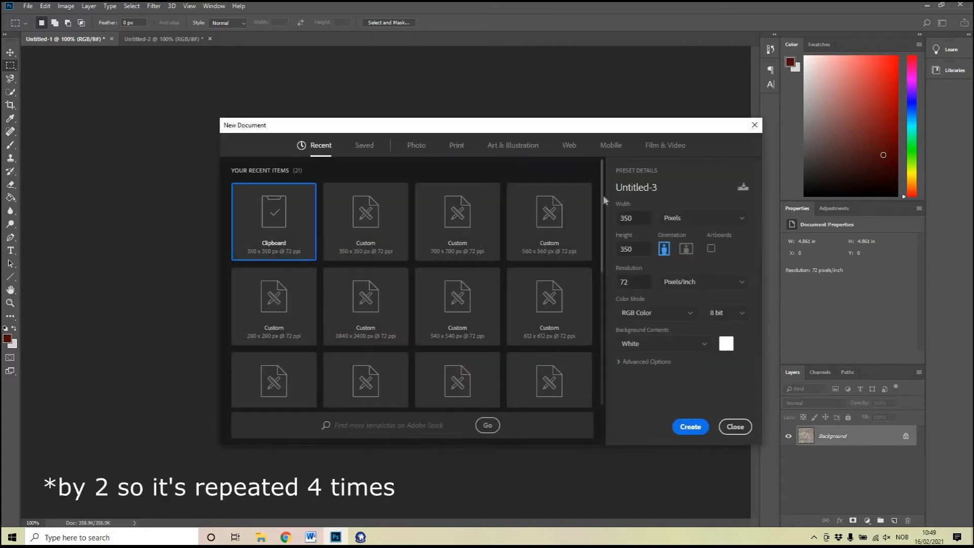
double_click(629, 218)
type("700")
key("Tab")
type("700")
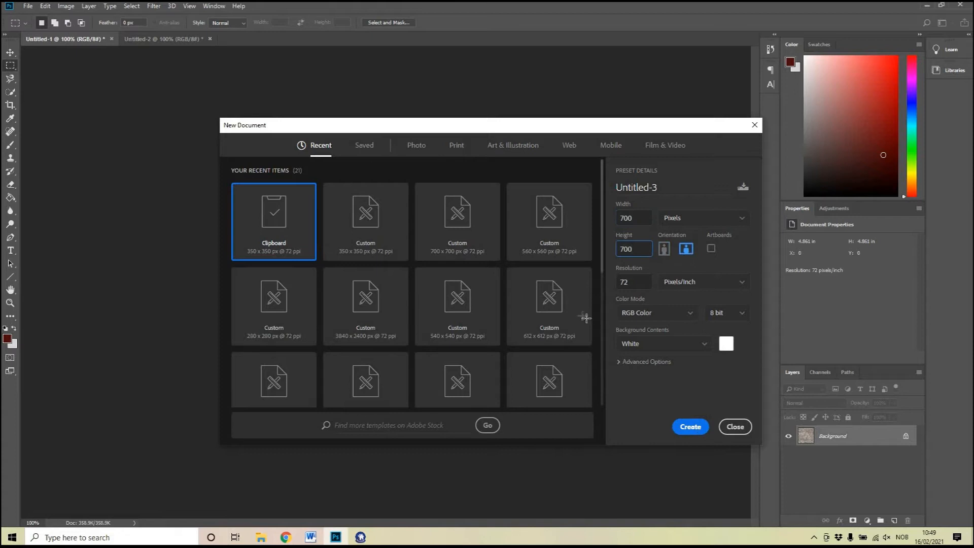
key("Return")
key("ctrl+v")
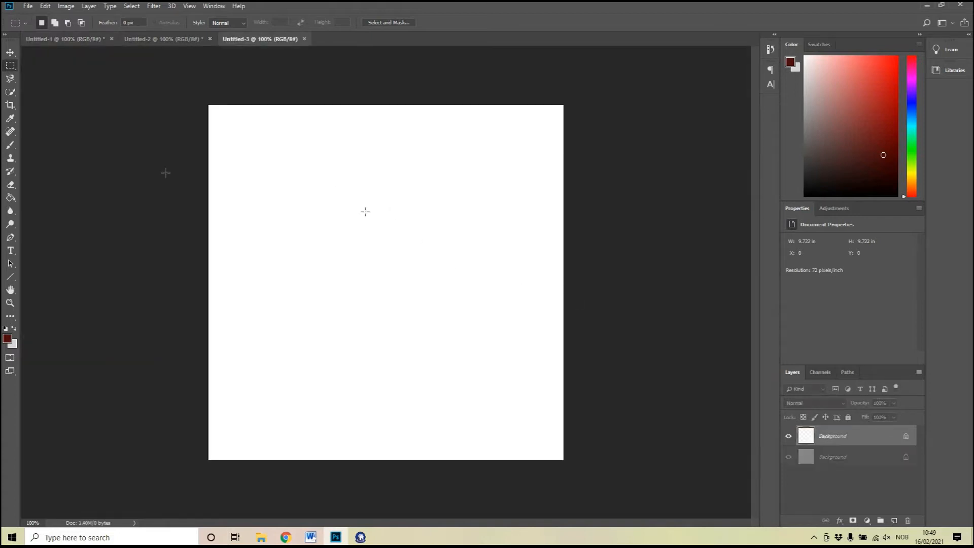
Tile four copies of the cobblestone texture edge to edge, one in each quarter of the canvas, to test its seams
key("v")
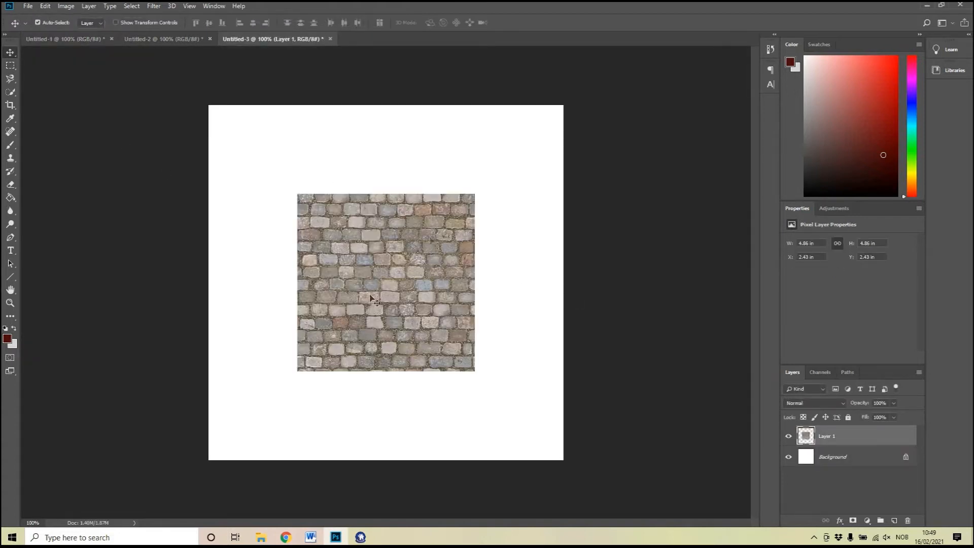
left_click_drag(403, 220, 314, 131)
left_click_drag(444, 273, 533, 185)
left_click_drag(325, 371, 339, 350)
key("ctrl+v")
left_click_drag(427, 321, 516, 409)
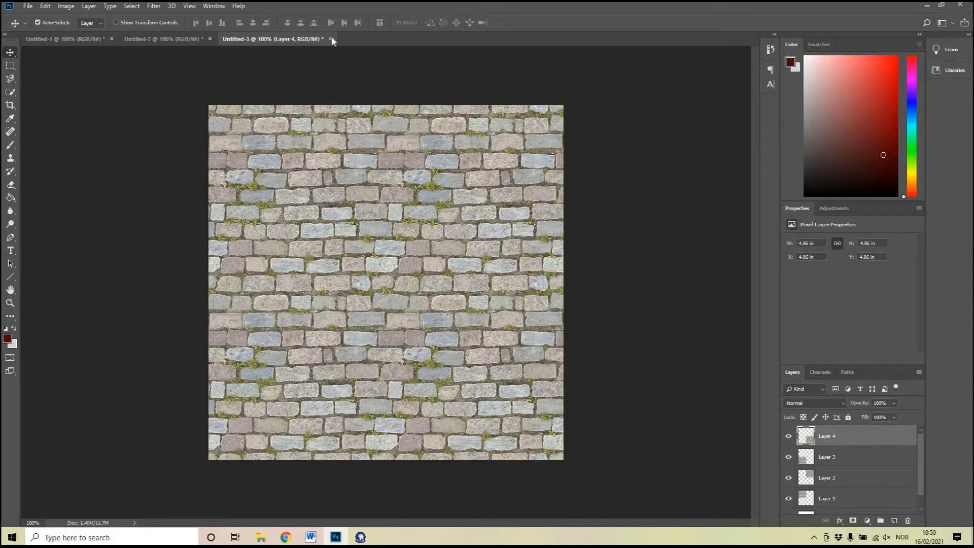
Discard the tiled test document Untitled-3 without saving and clear the selection in Untitled-2
left_click(332, 39)
left_click(485, 199)
key("m")
left_click(418, 216)
Compare the two cobblestone textures in the Untitled-1 and Untitled-2 documents
left_click(44, 38)
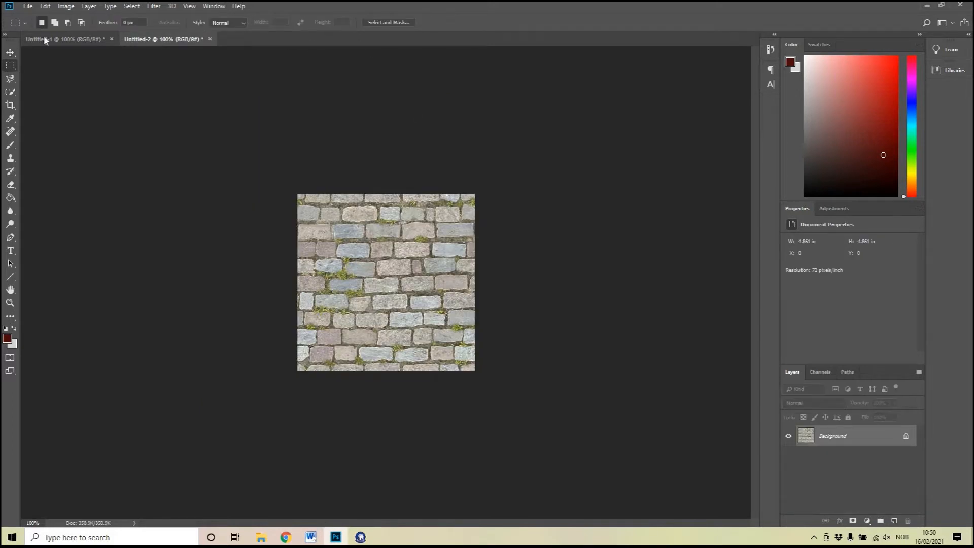
left_click(178, 42)
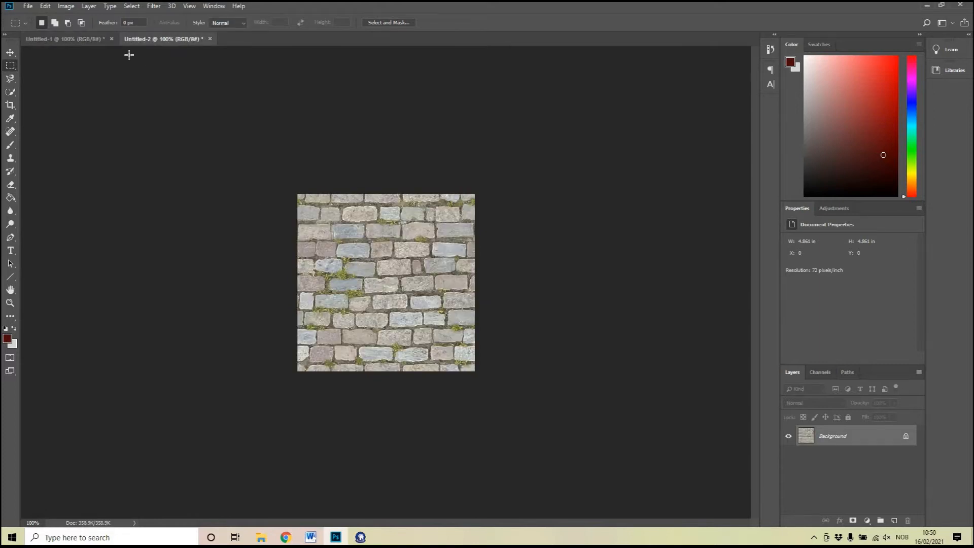
left_click(94, 41)
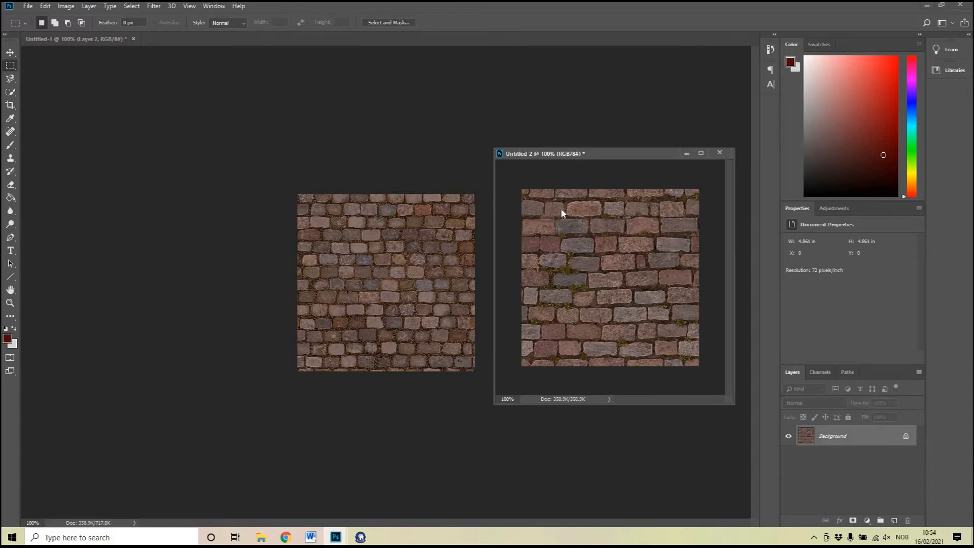
Save the reddened Untitled-2 cobblestone texture in the Floors project folder as a BMP file named redcobblestone
key("ctrl+shift+s")
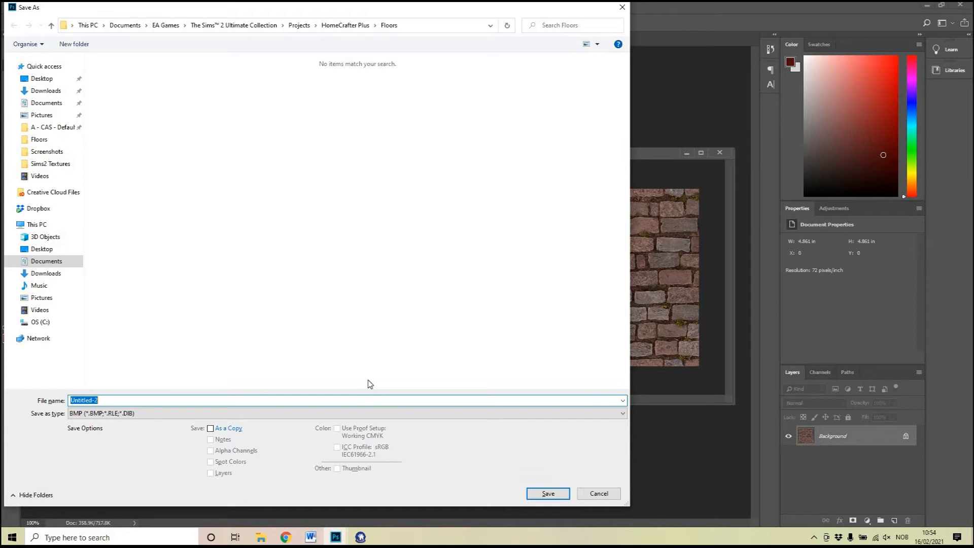
left_click(358, 414)
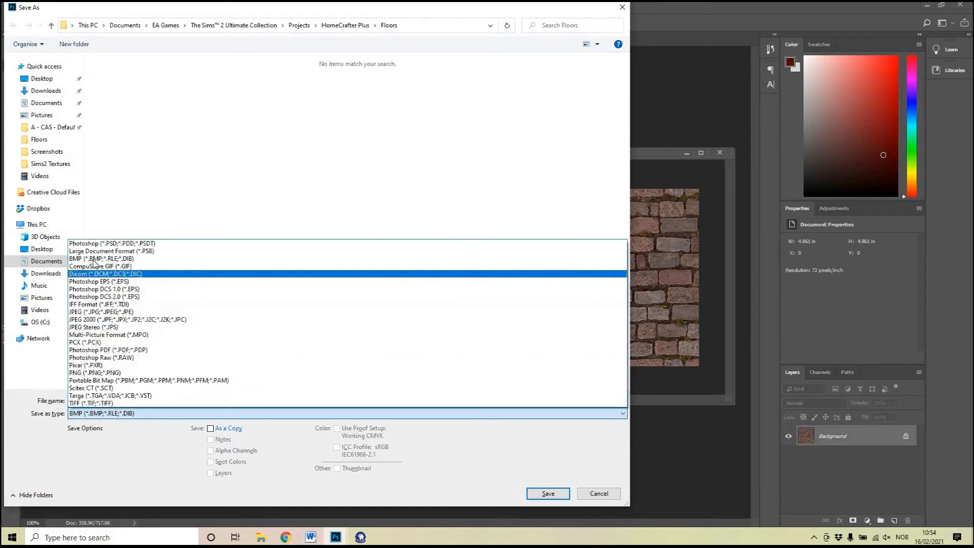
left_click(104, 402)
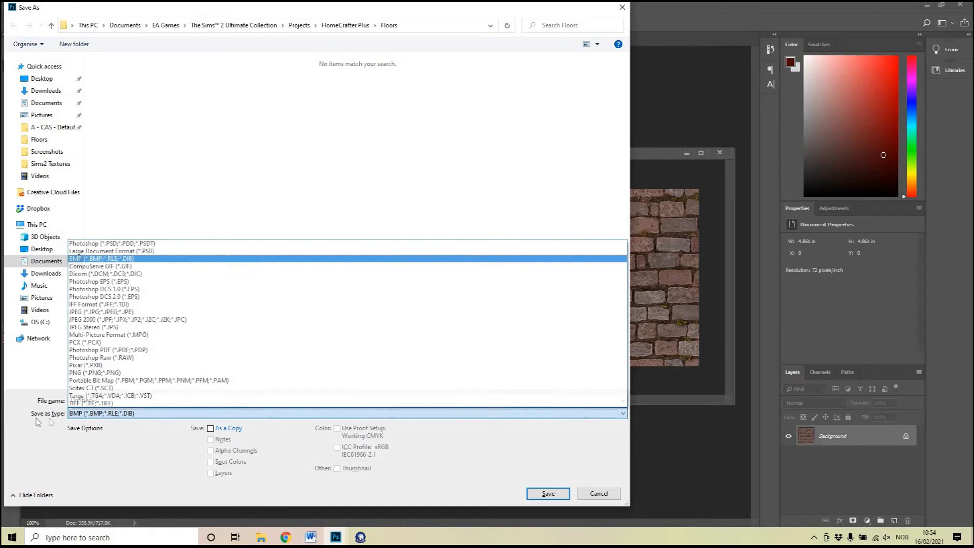
left_click(109, 401)
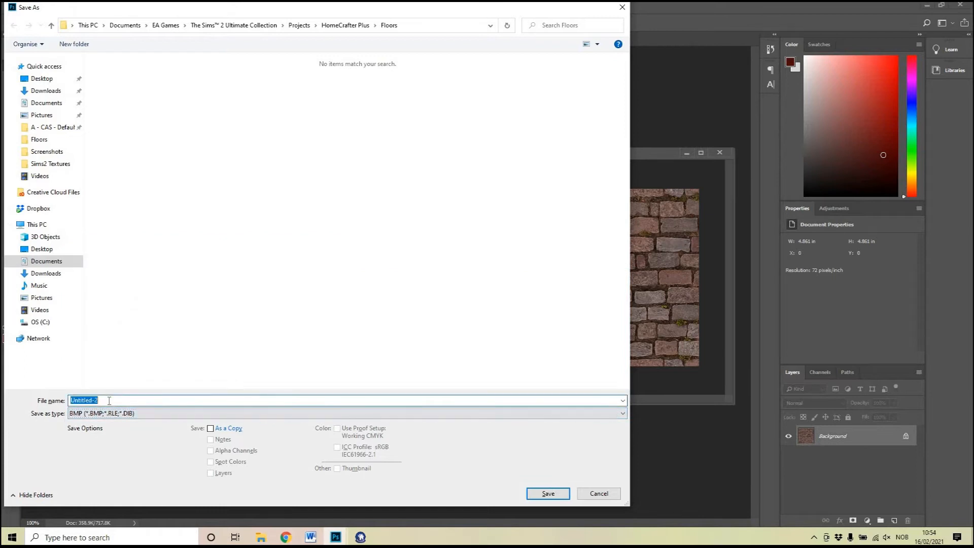
type("redcobbles")
key("Return")
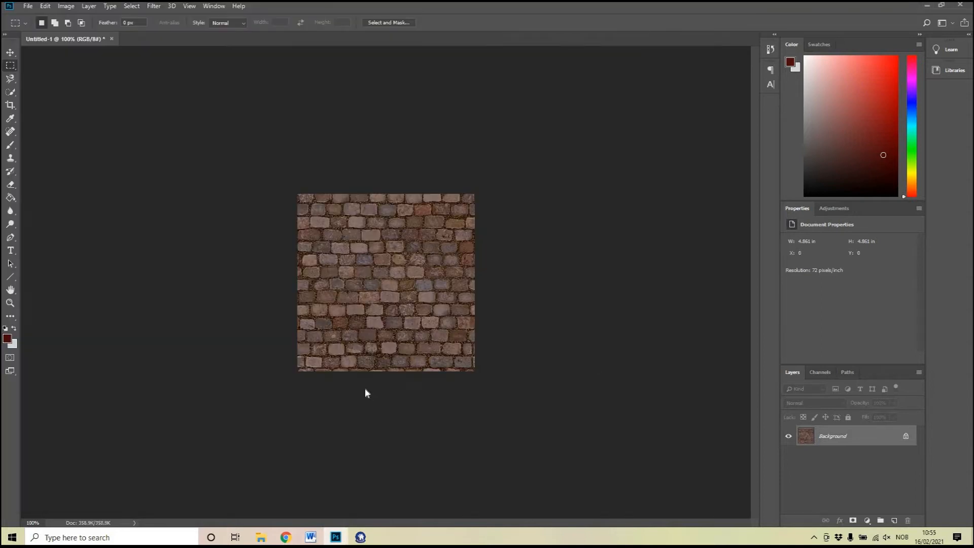
Save the remaining Untitled-1 texture in the Floors folder as redcobblestone2 in Windows 24-bit BMP format
key("ctrl+shift+s")
type("redco")
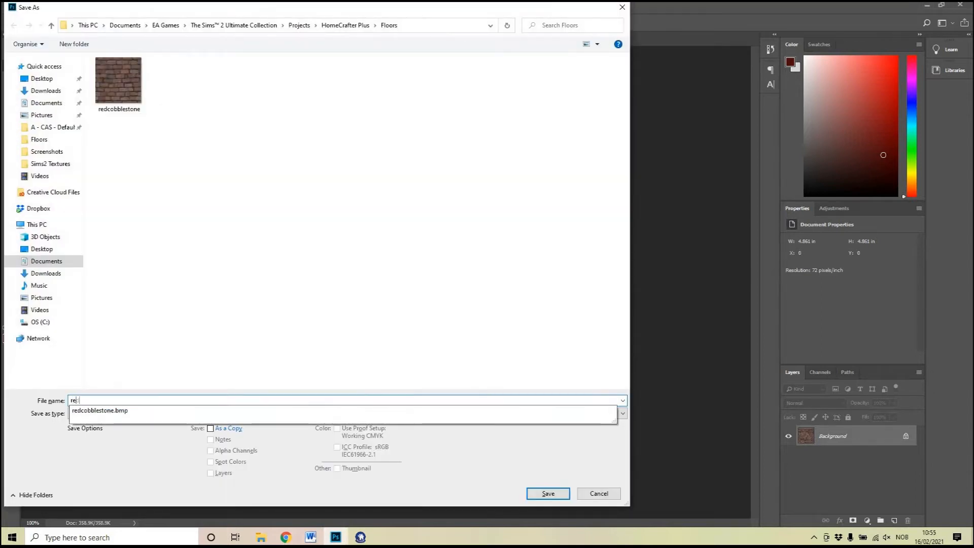
type("one2")
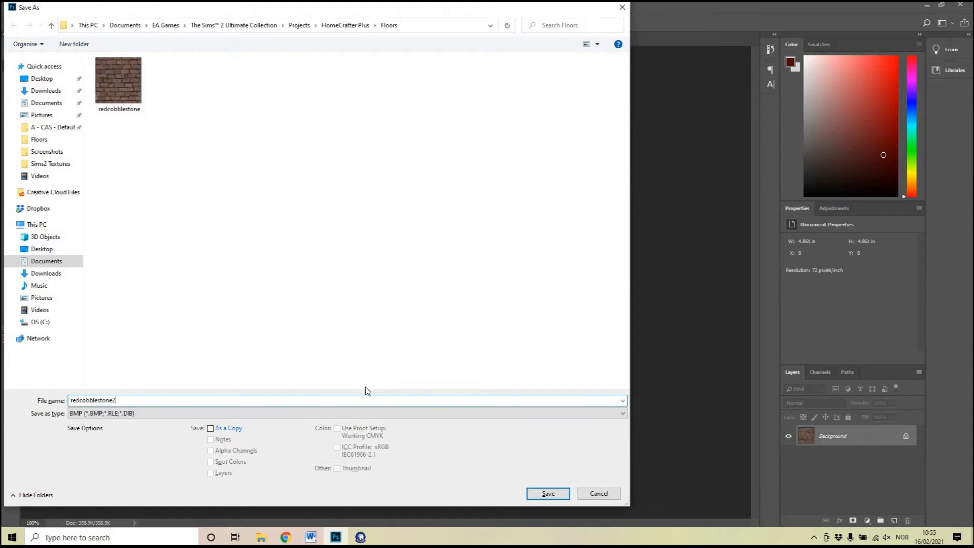
key("Return")
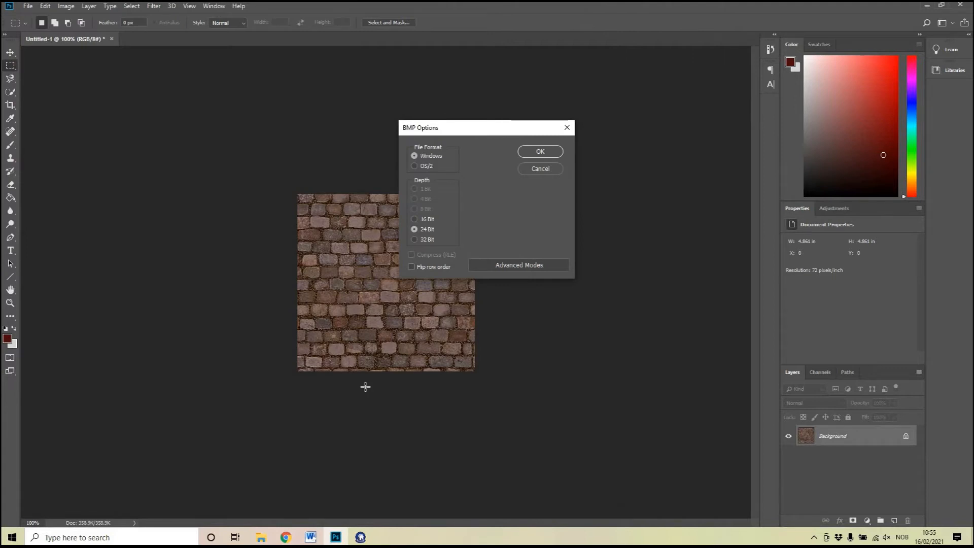
key("Return")
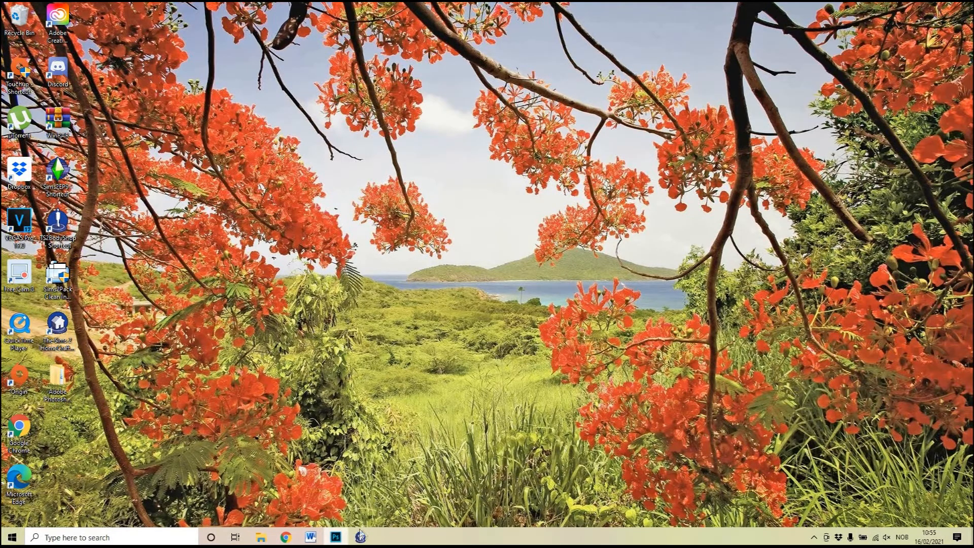
Switch to The Sims 2 HomeCrafter Plus and start creating new floor content
mouse_move(364, 538)
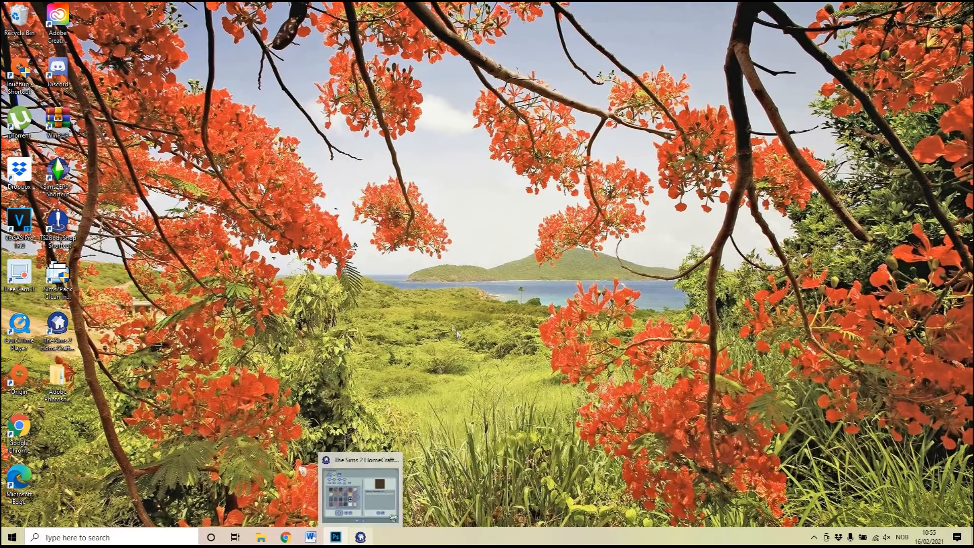
left_click(376, 518)
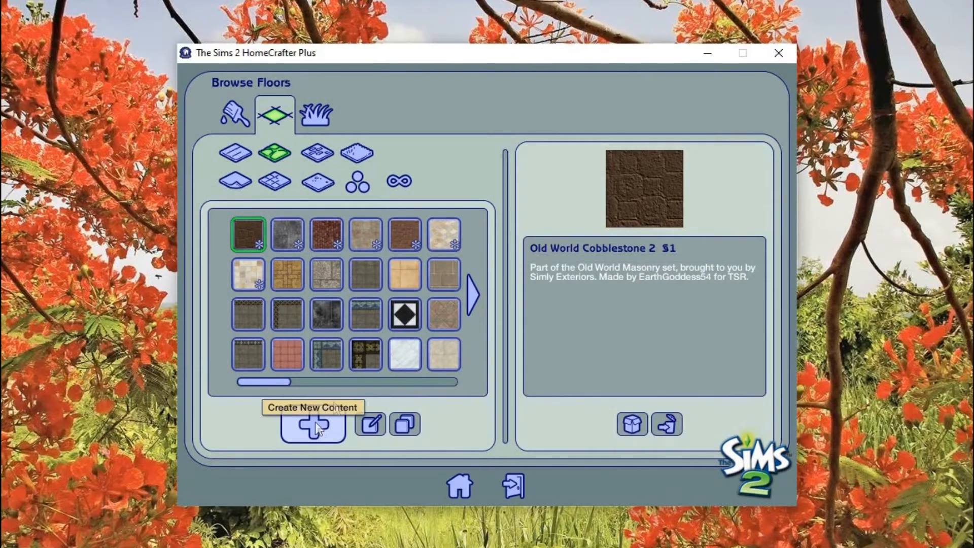
left_click(316, 424)
Preview both red cobblestone textures and choose redcobblestone2.bmp for the new floor pattern
left_click(362, 230)
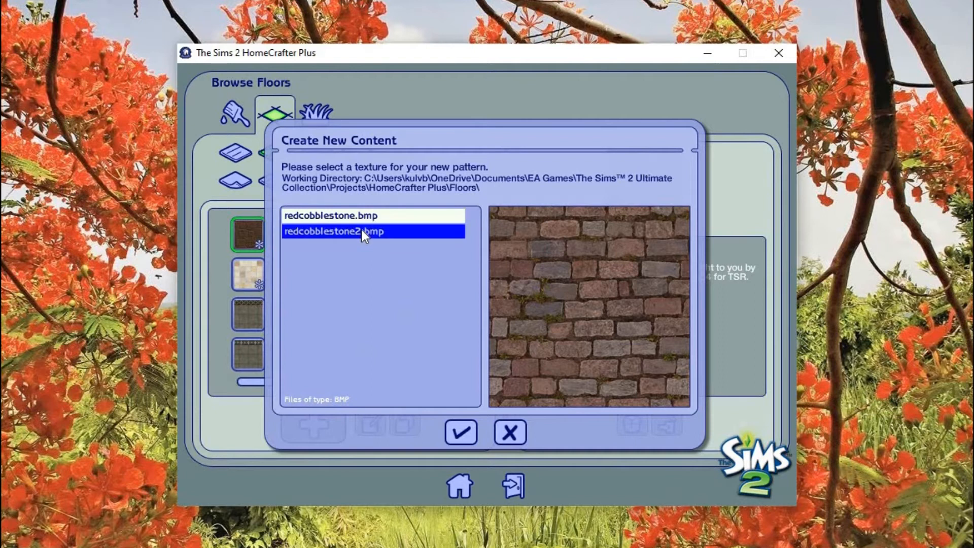
left_click(369, 219)
left_click(372, 230)
left_click(372, 218)
left_click(373, 218)
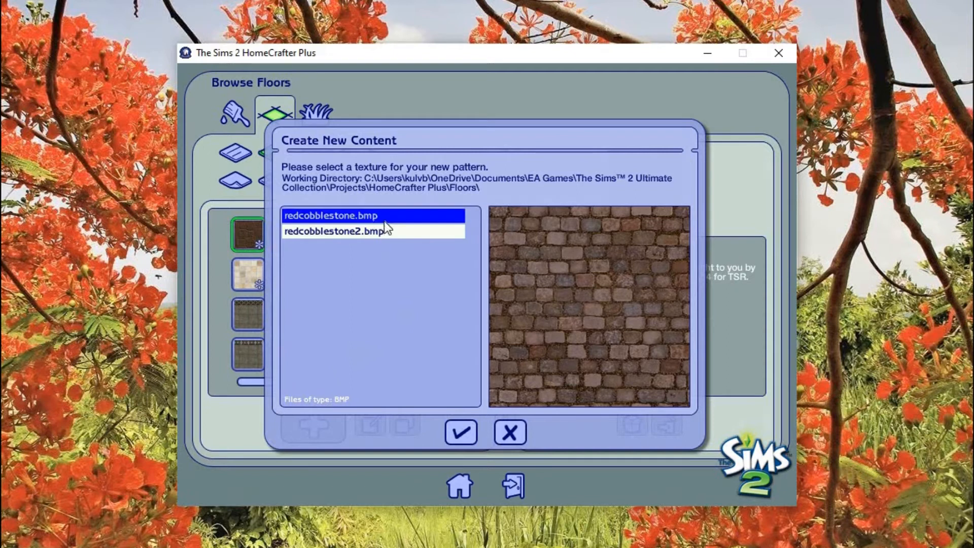
left_click(385, 232)
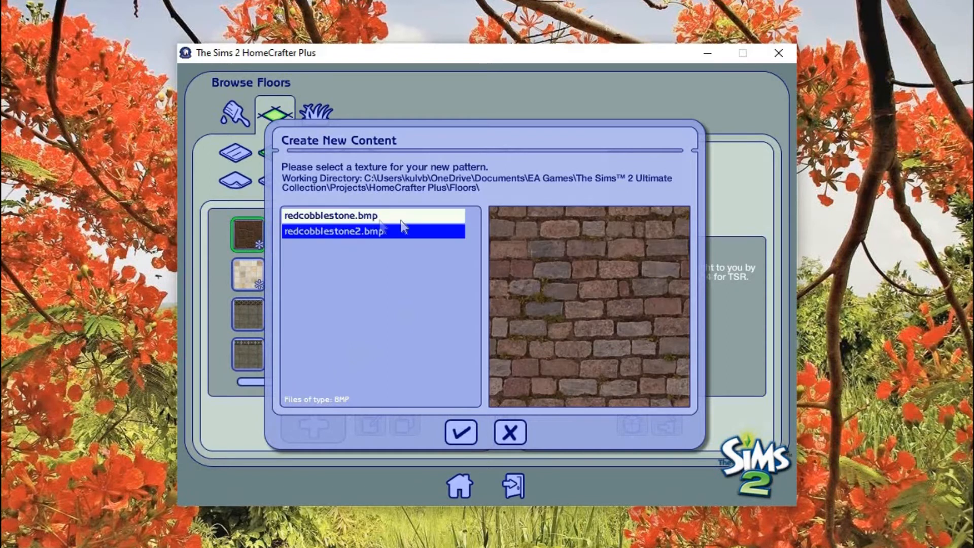
left_click(463, 432)
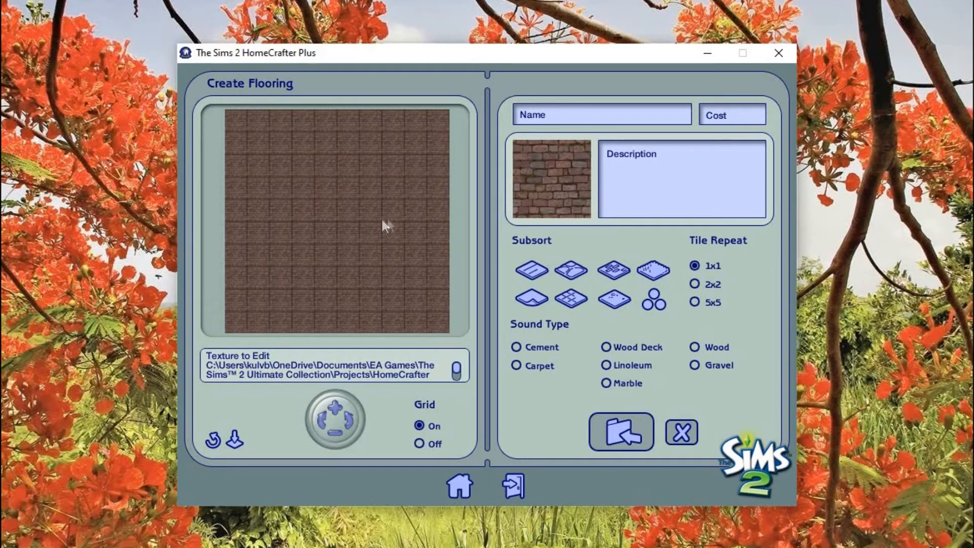
Examine the flooring preview up close and from several angles, with the grid turned off, to check how the pattern repeats
left_click(336, 409)
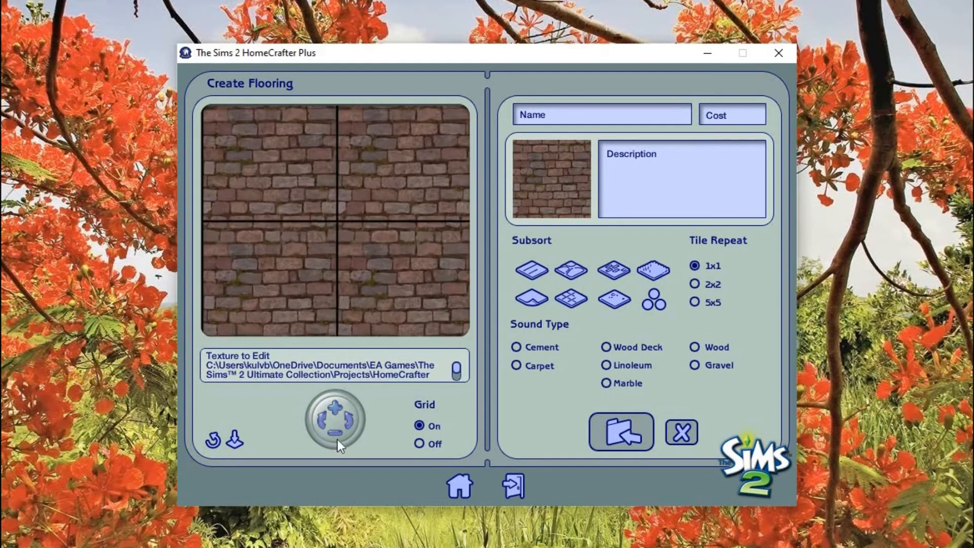
left_click(335, 436)
left_click_drag(335, 220, 335, 406)
left_click(335, 406)
left_click_drag(380, 305, 287, 331)
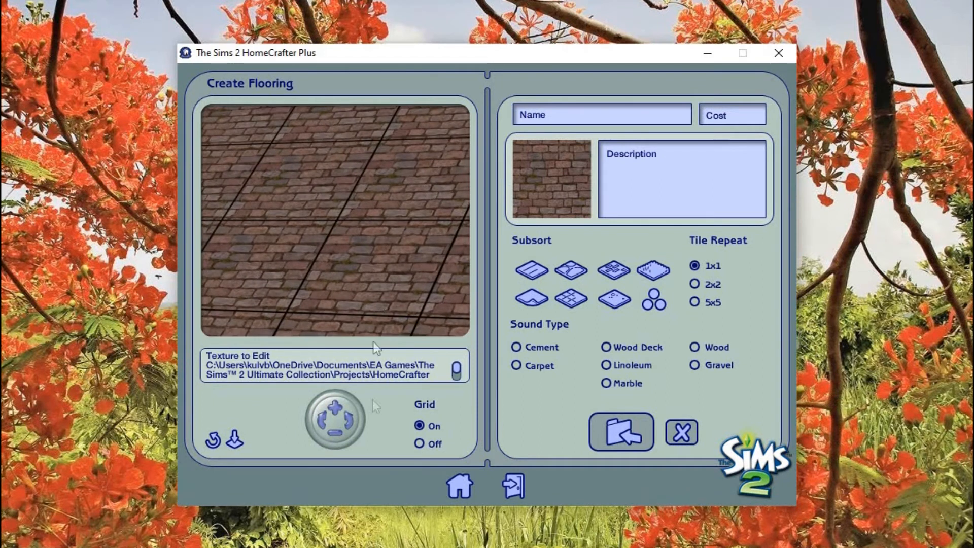
left_click(419, 443)
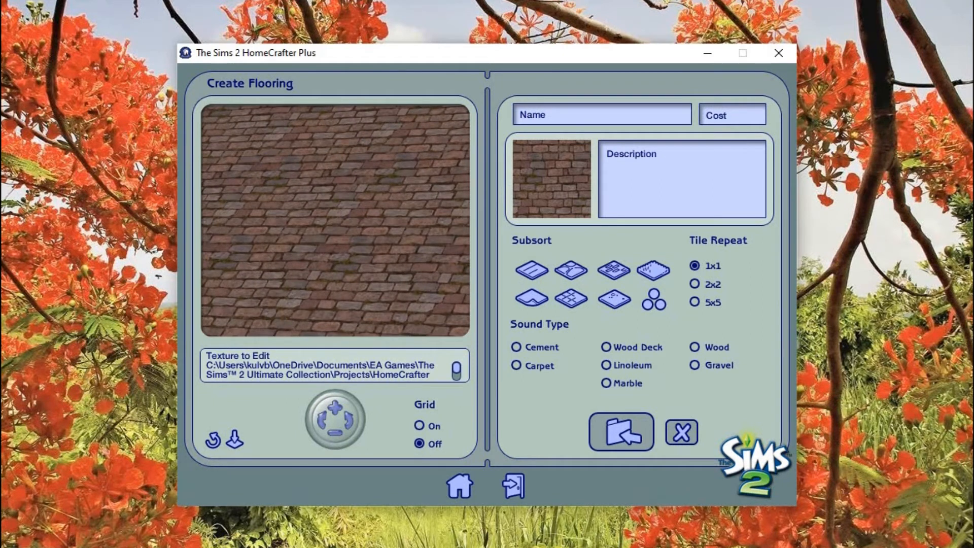
left_click_drag(335, 229, 458, 171)
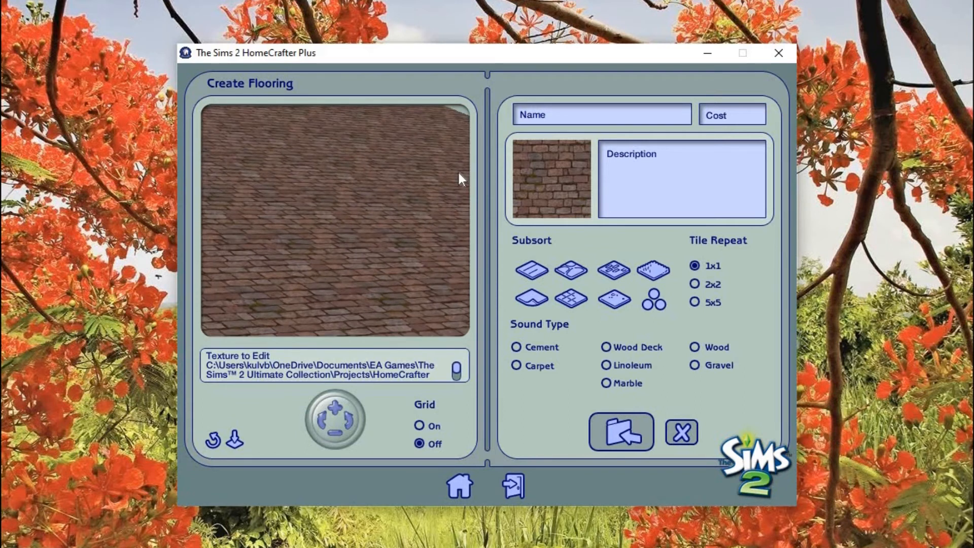
left_click_drag(452, 228, 302, 131)
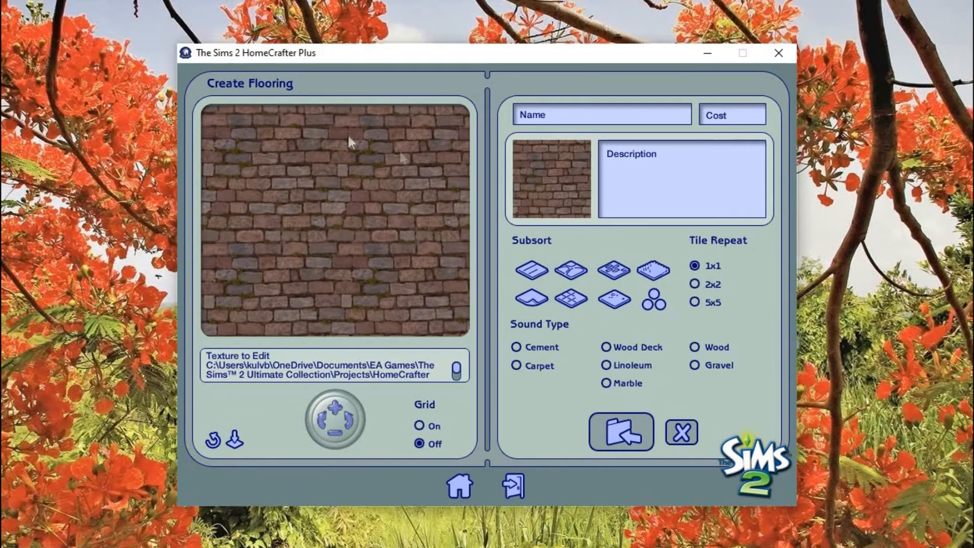
Name the flooring "Wimborne Cobblestone v1" and set its cost to 2
left_click(561, 114)
type("Wimborne Cobblestone ")
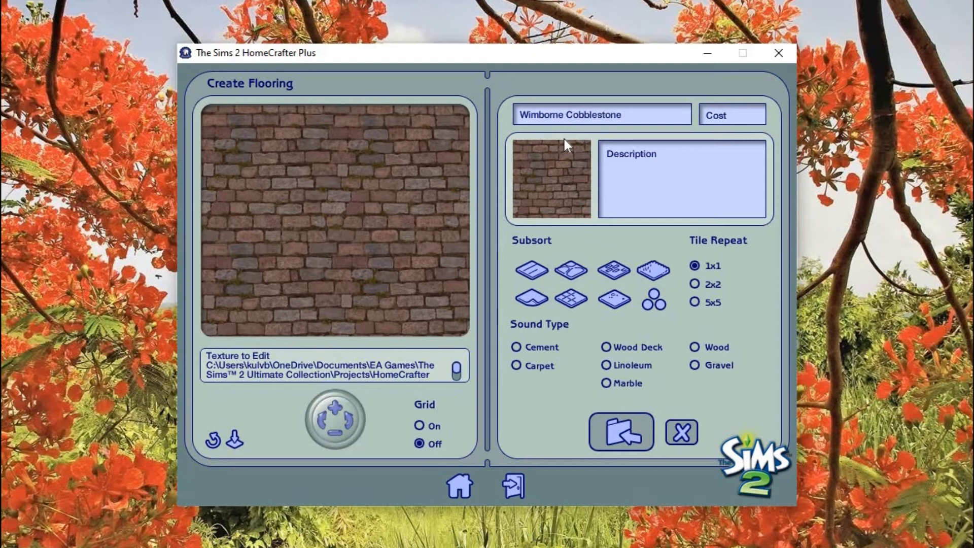
type("v1")
left_click(737, 116)
type("2")
Enter the description "Red Cobblestone Tiles v1" followed by a second line crediting the creator's Tumblr address
left_click(704, 193)
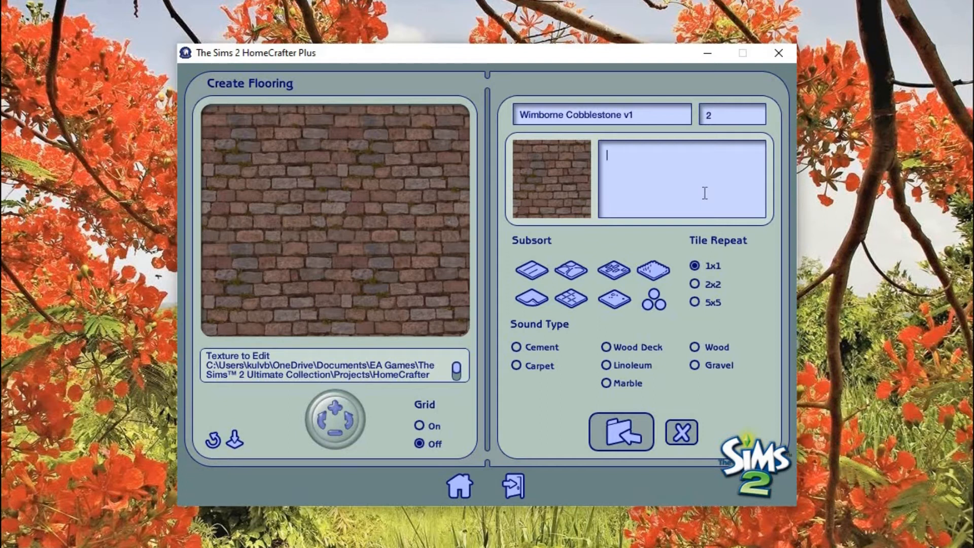
type("Red Cobblestone Tiles")
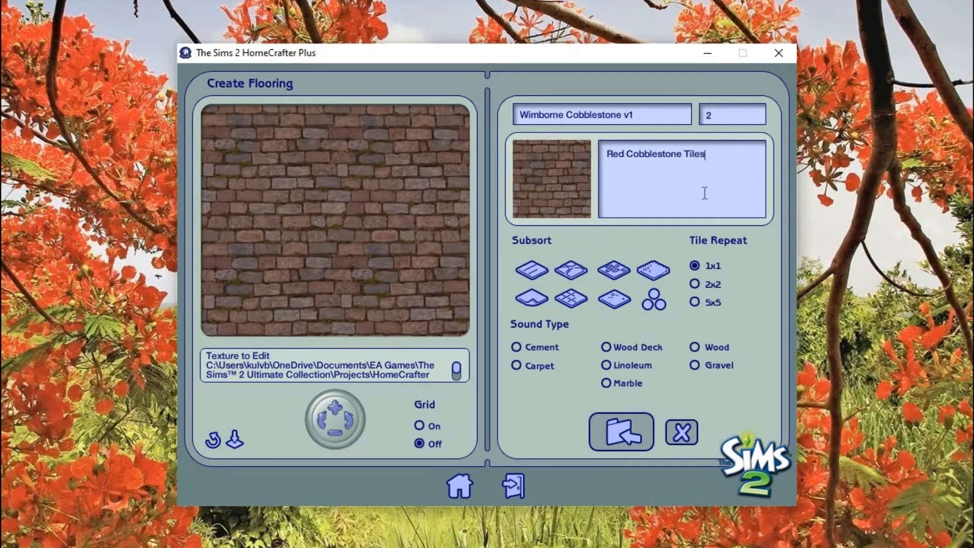
type(" v1")
key("Return")
type("by diannaly .tumblr.com")
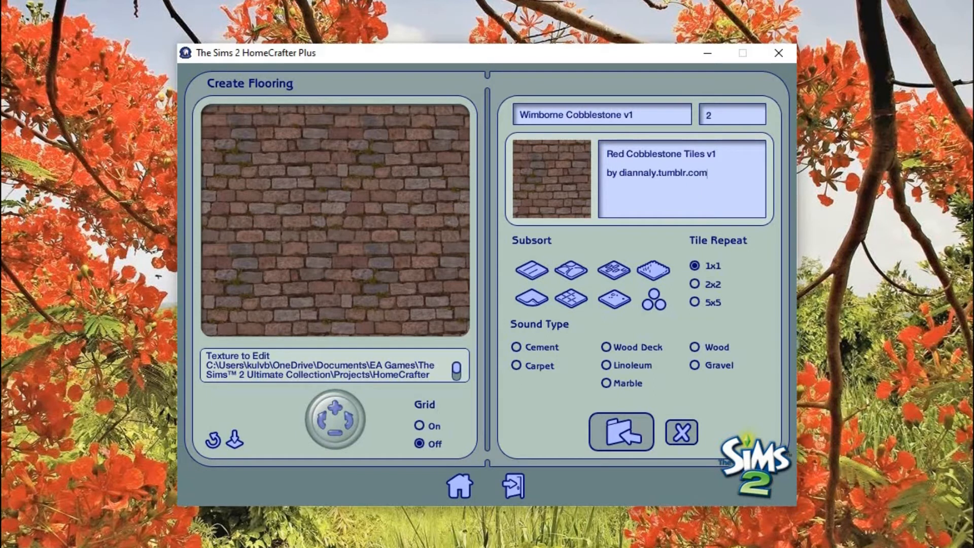
Compare the cobblestone preview at 1x1, 2x2 and 5x5 tile repeat, viewing each from different angles and distances
left_click_drag(401, 171, 401, 171)
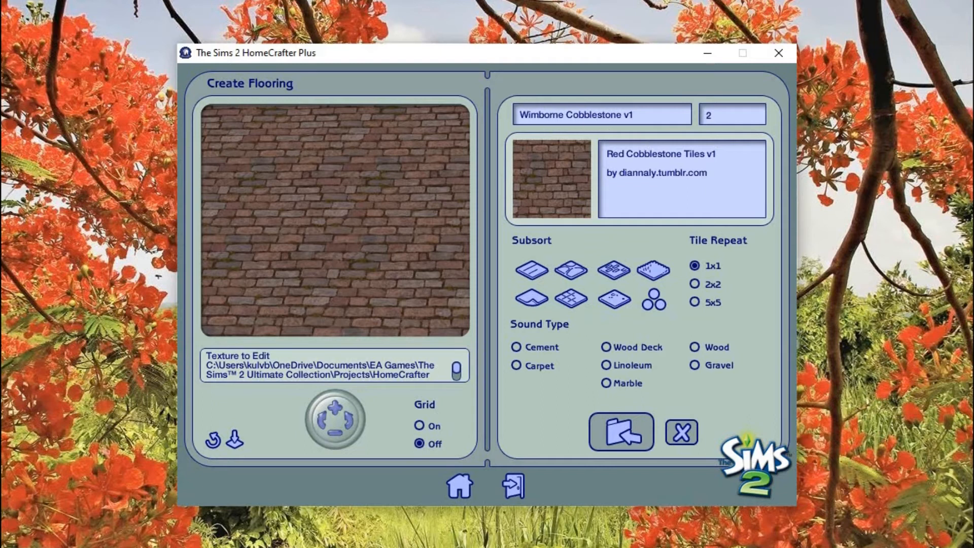
left_click_drag(411, 221, 424, 249)
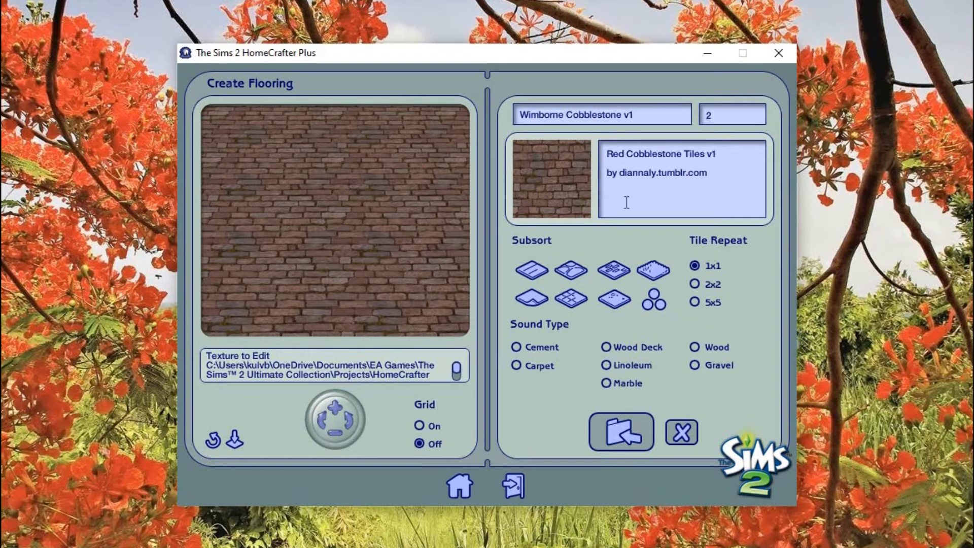
left_click_drag(386, 222, 351, 226)
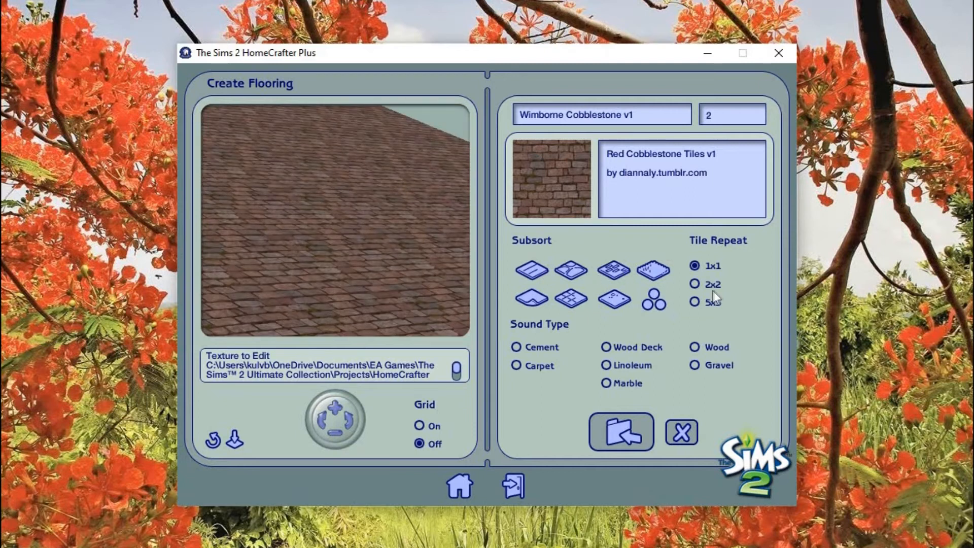
left_click(696, 284)
left_click_drag(327, 223, 333, 435)
left_click(333, 434)
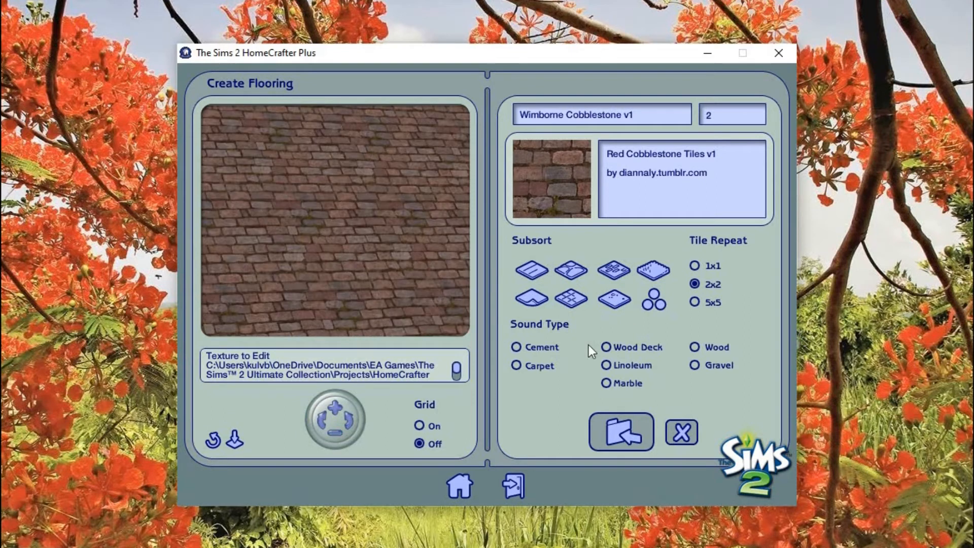
left_click(695, 302)
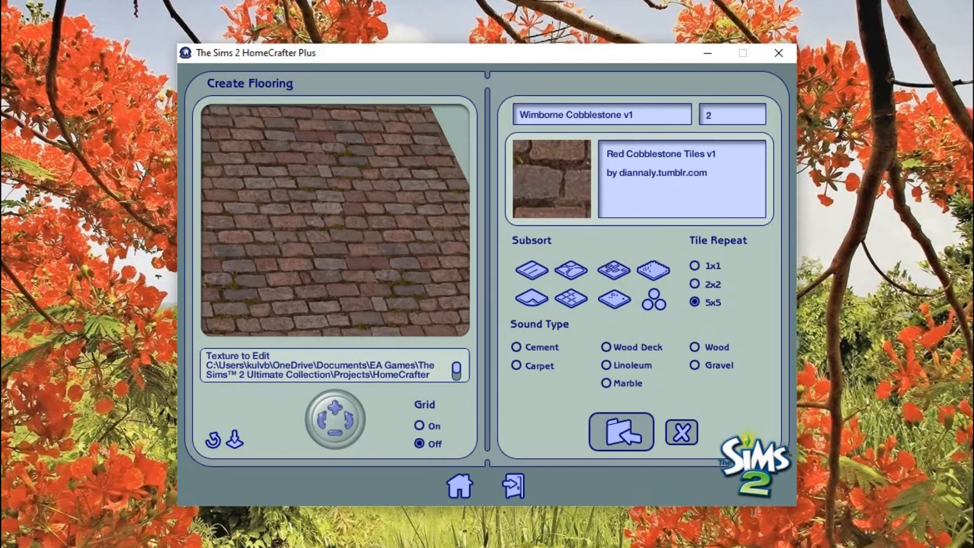
left_click_drag(358, 254, 366, 284)
left_click(334, 406)
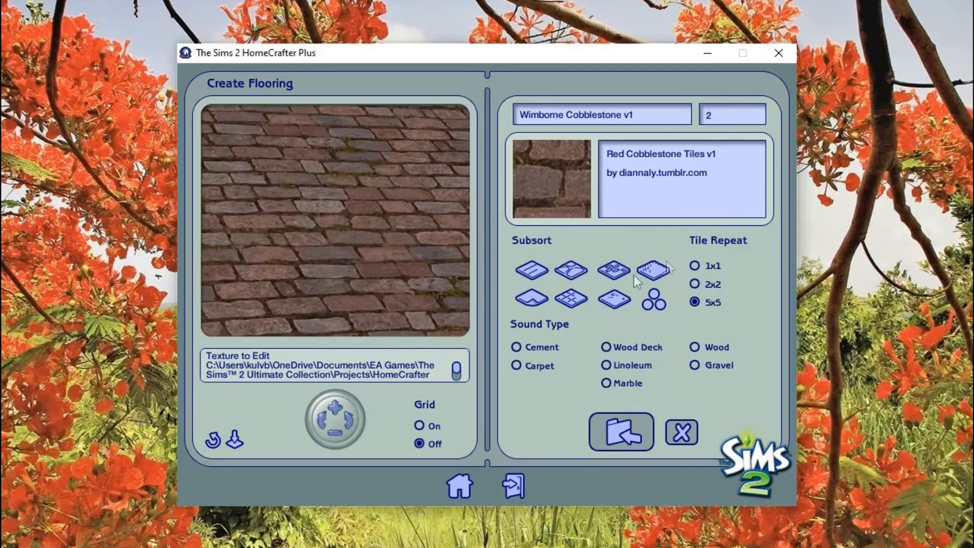
Cycle the tile repeat from 1x1 through 2x2 and 5x5 and back to 1x1 to compare the brick scale
left_click(694, 266)
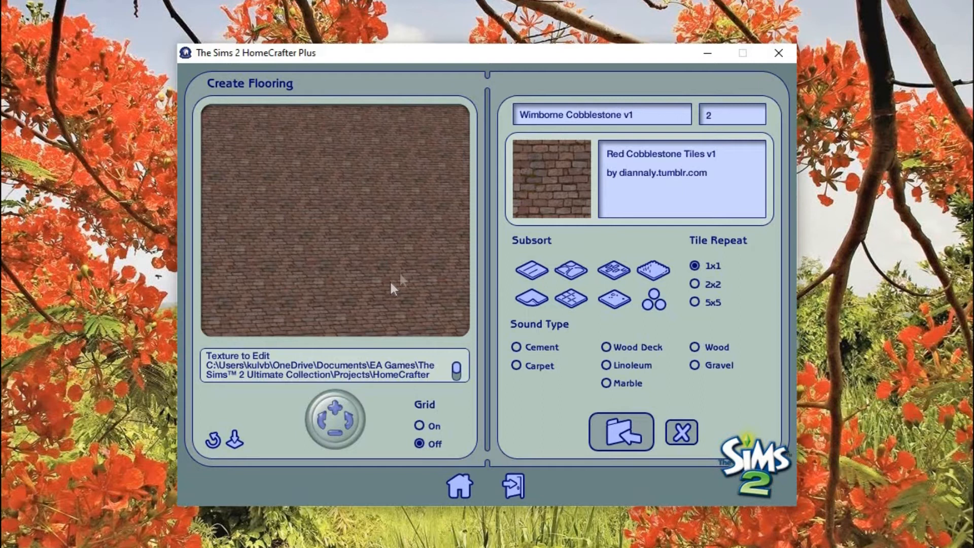
left_click_drag(401, 270, 431, 271)
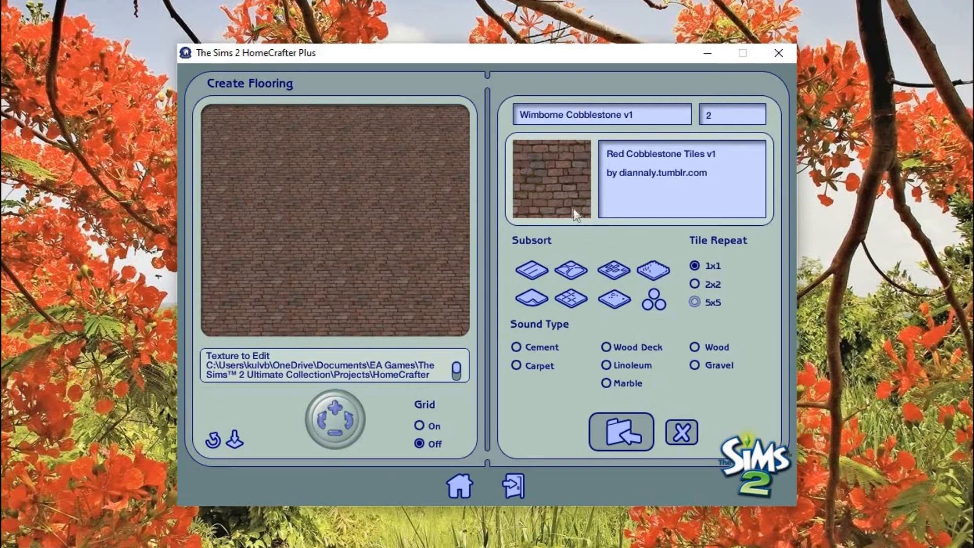
left_click(700, 285)
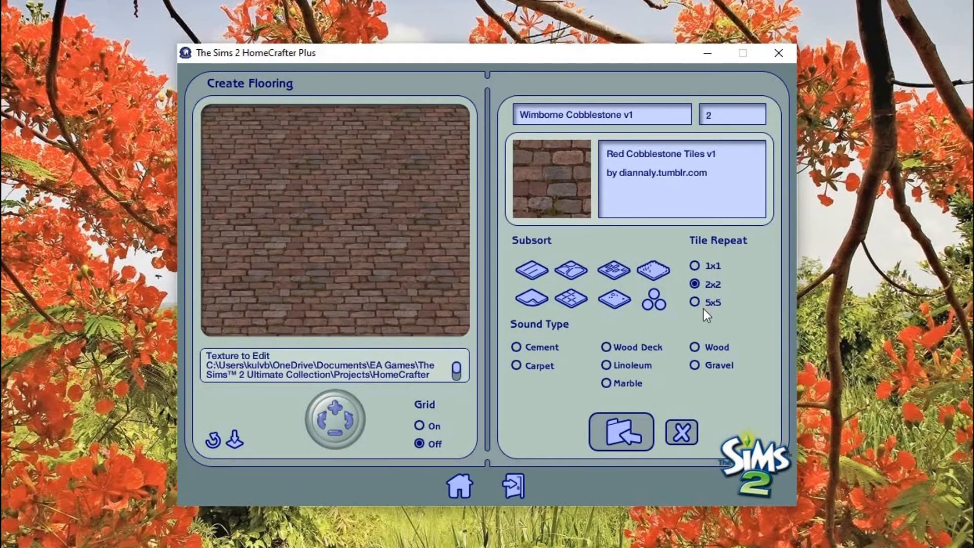
left_click(698, 304)
left_click_drag(307, 228, 377, 263)
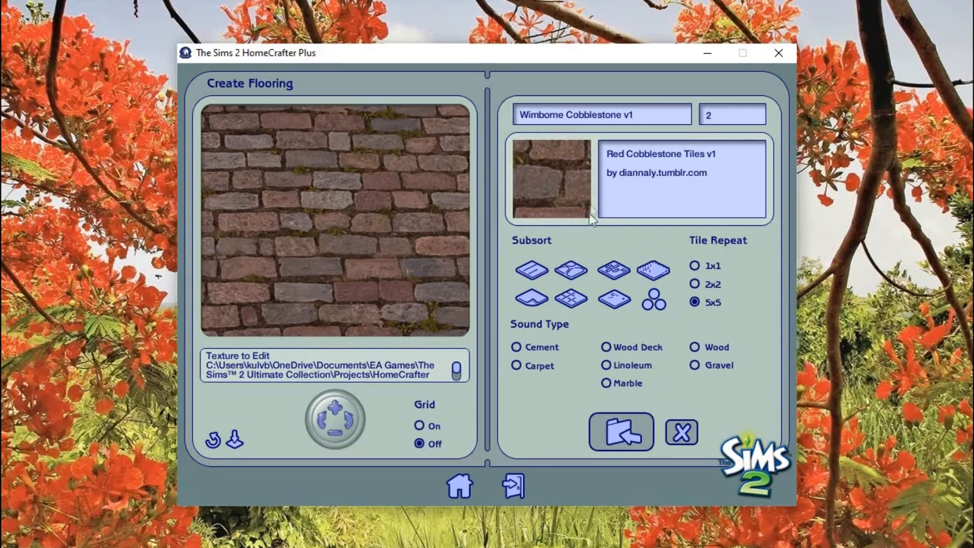
left_click(695, 267)
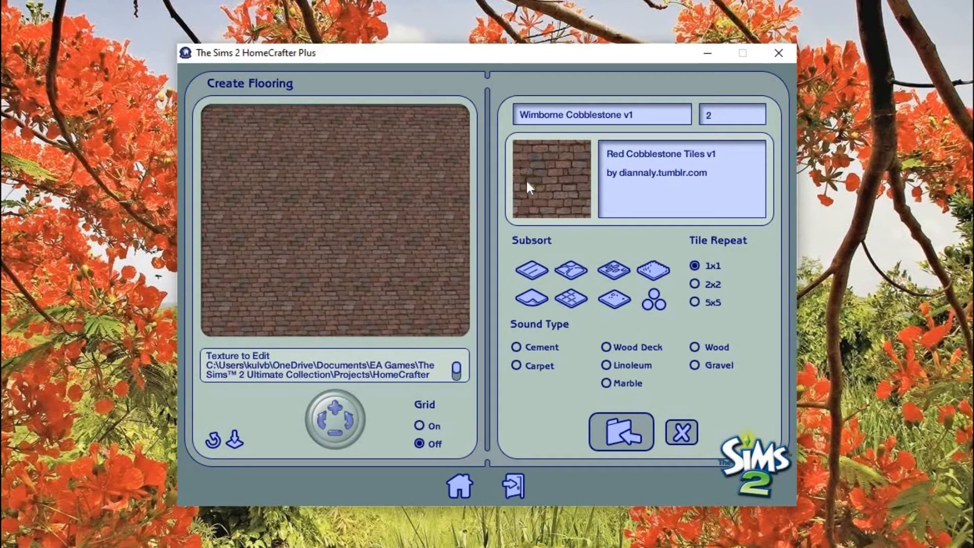
Set the tile repeat to 5x5 and examine the whole floor slab from several angles
left_click(697, 302)
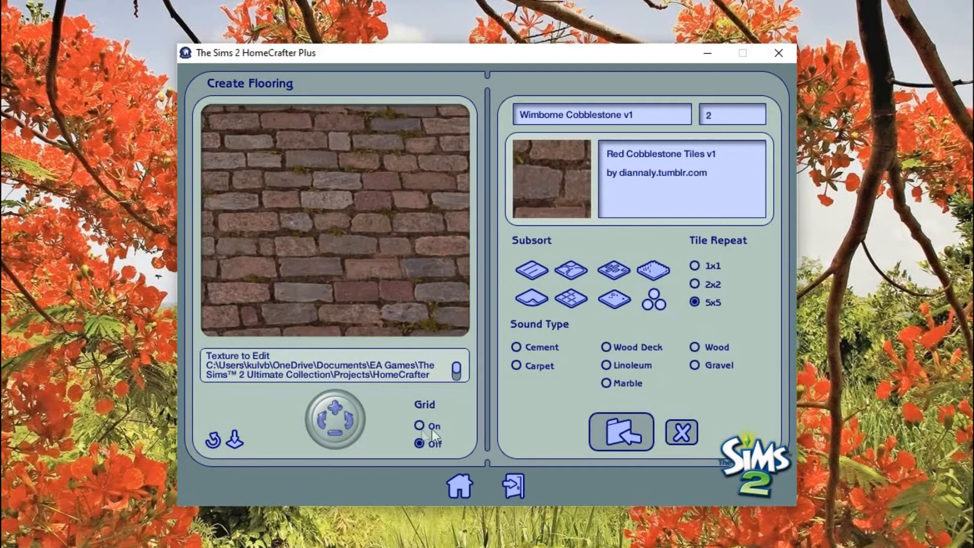
left_click(338, 435)
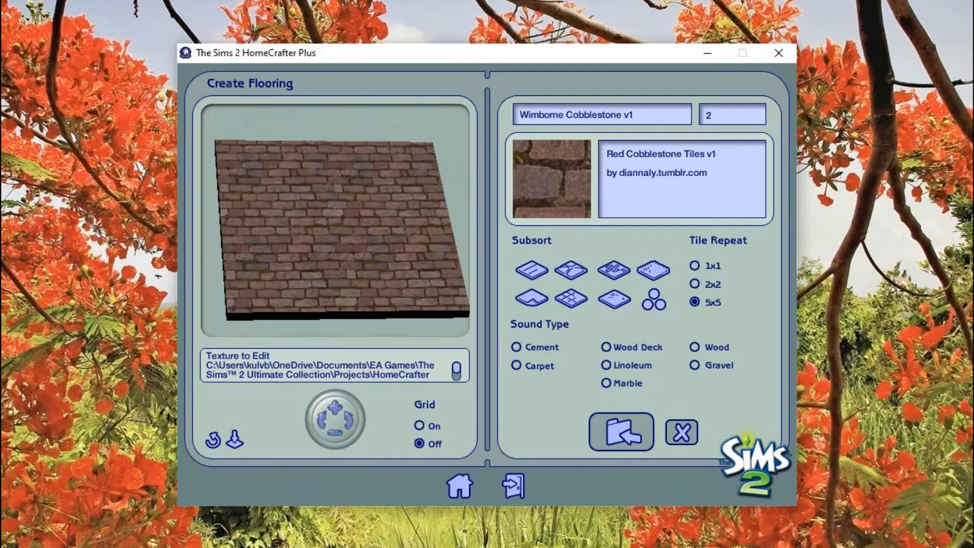
left_click_drag(337, 253, 423, 159)
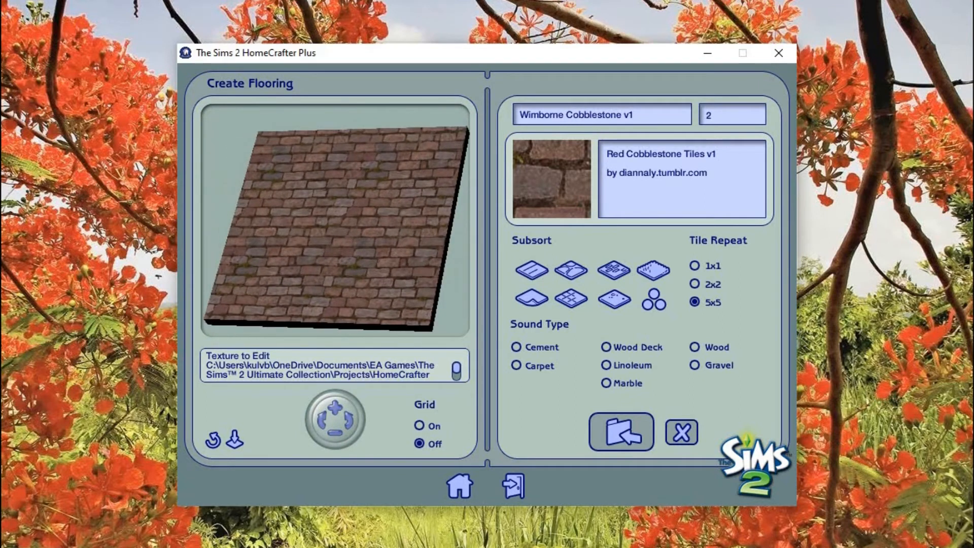
left_click_drag(272, 233, 418, 230)
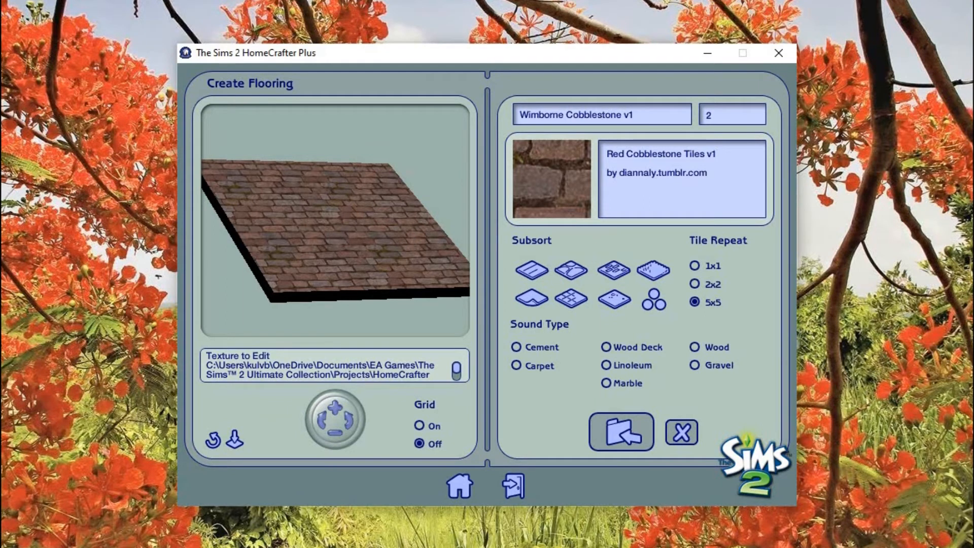
left_click_drag(355, 243, 393, 253)
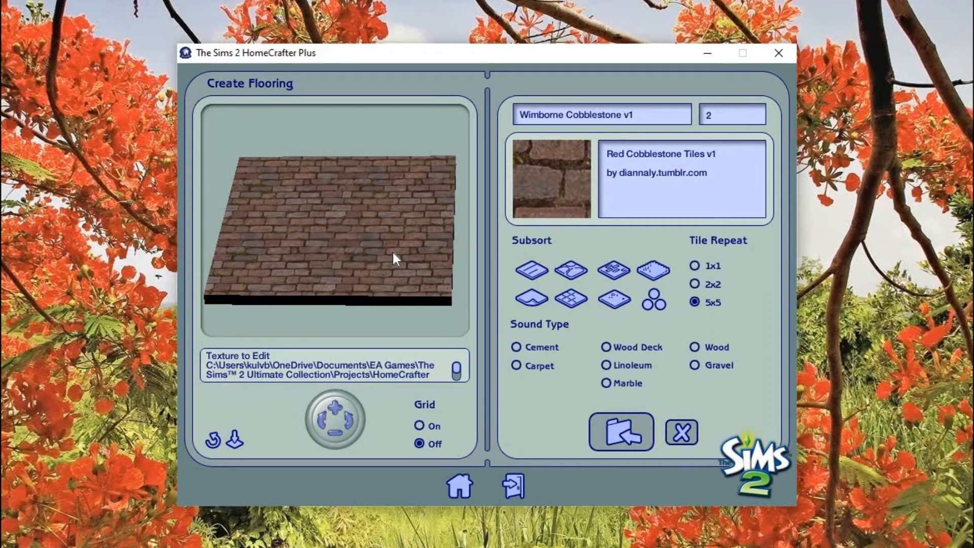
Set the tile repeat to 1x1 and check the brick pattern up close in the preview
left_click(700, 265)
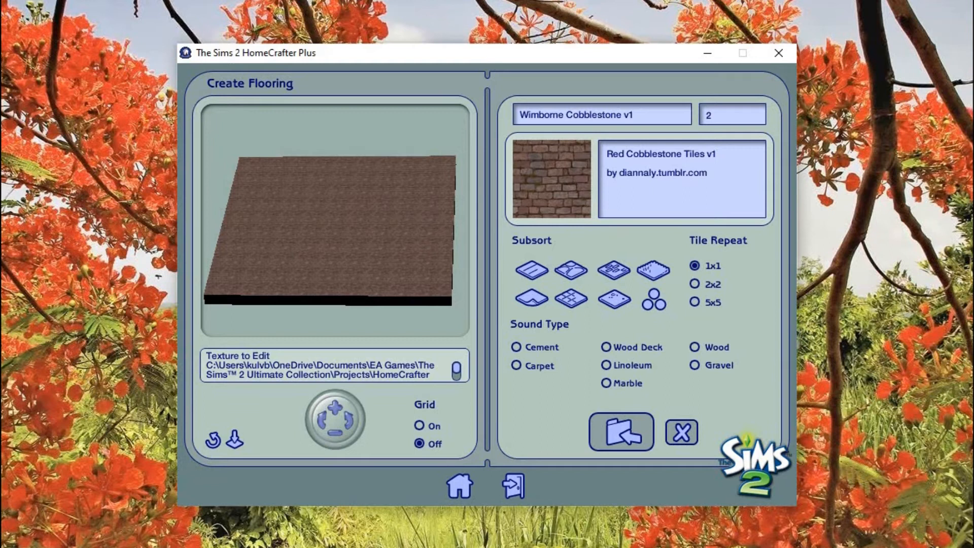
left_click_drag(377, 288, 331, 442)
left_click(334, 430)
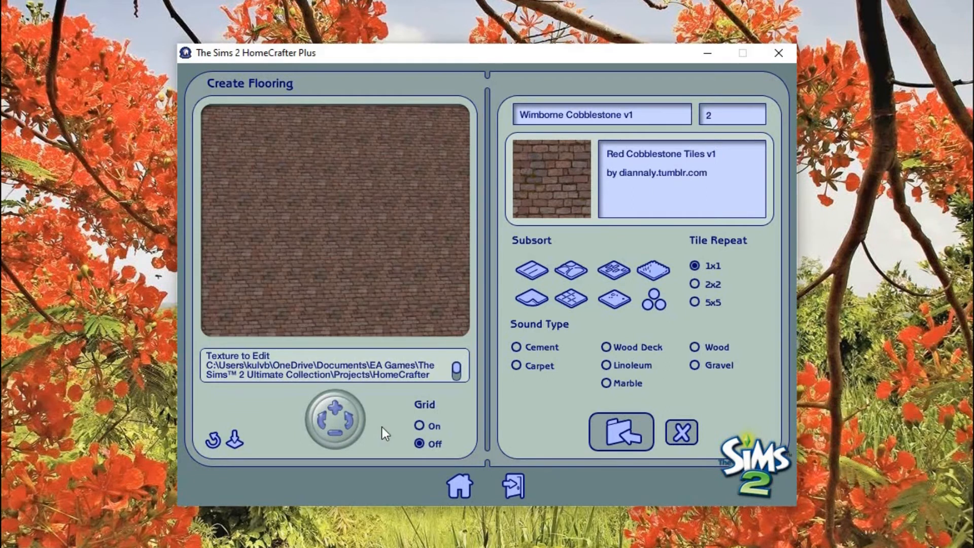
left_click_drag(335, 218, 522, 191)
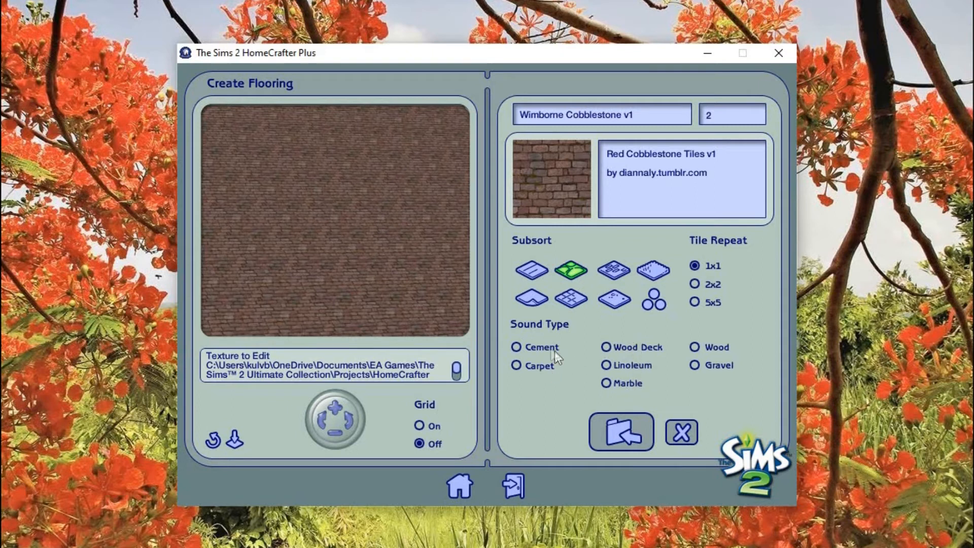
Assign the stone subsort and the Cement sound type to the flooring and import it into The Sims 2
left_click(521, 348)
left_click(618, 434)
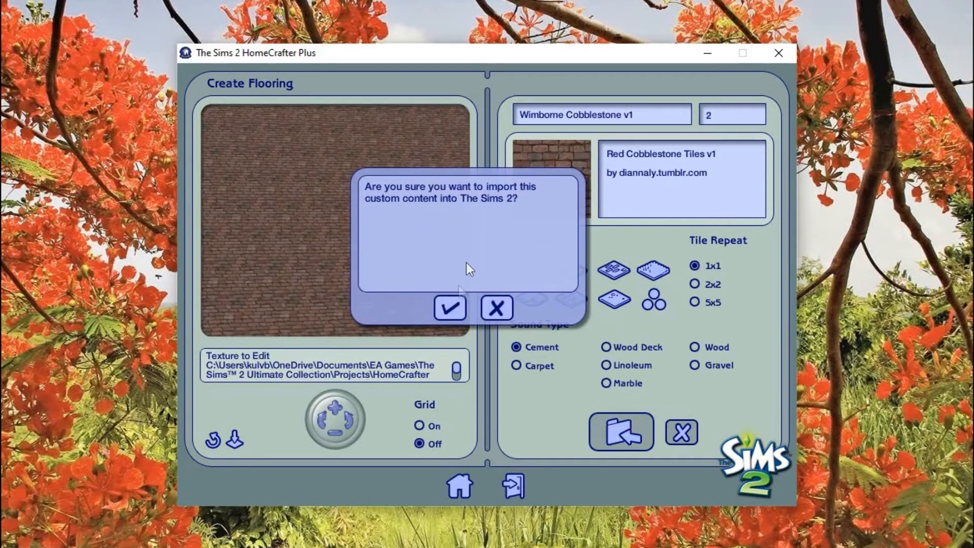
left_click(453, 307)
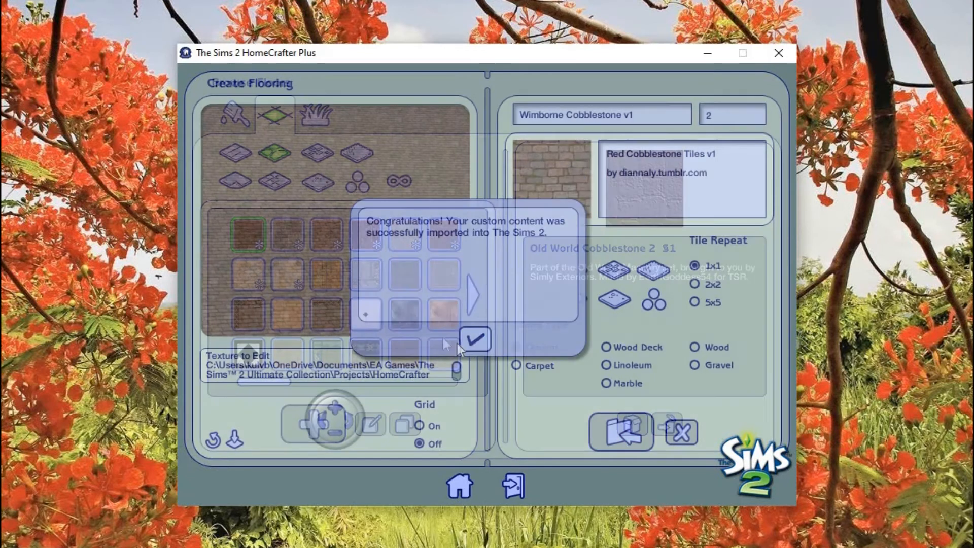
left_click(463, 344)
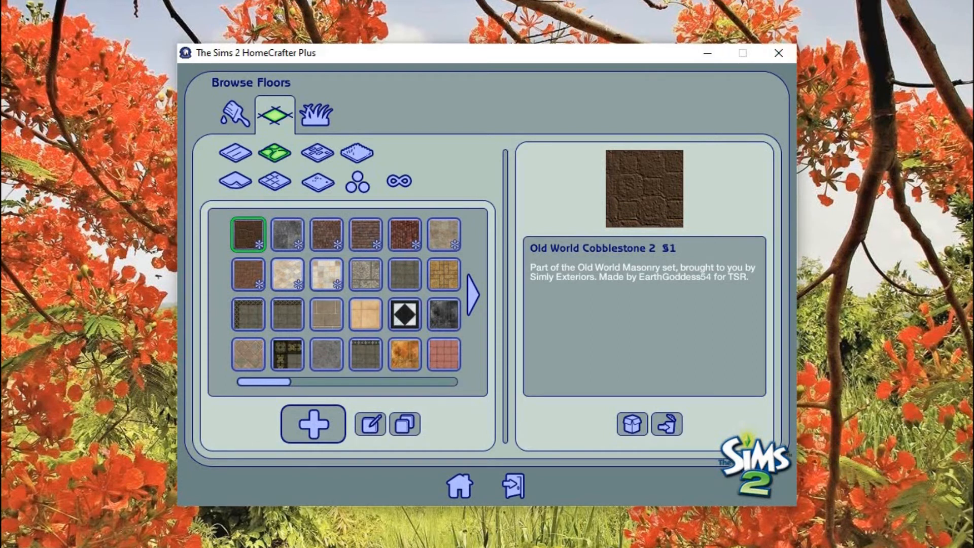
Quit HomeCrafter Plus and confirm the exit
left_click(774, 50)
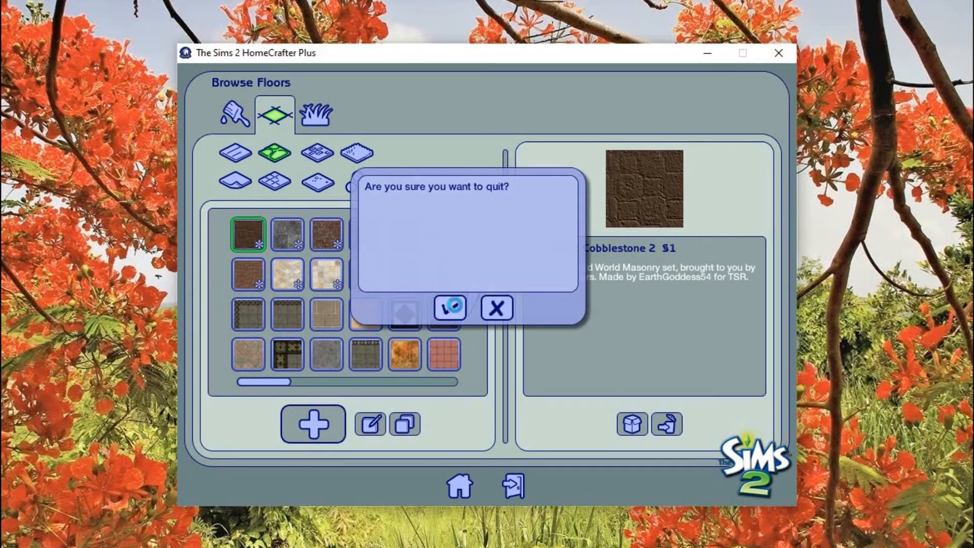
left_click(452, 306)
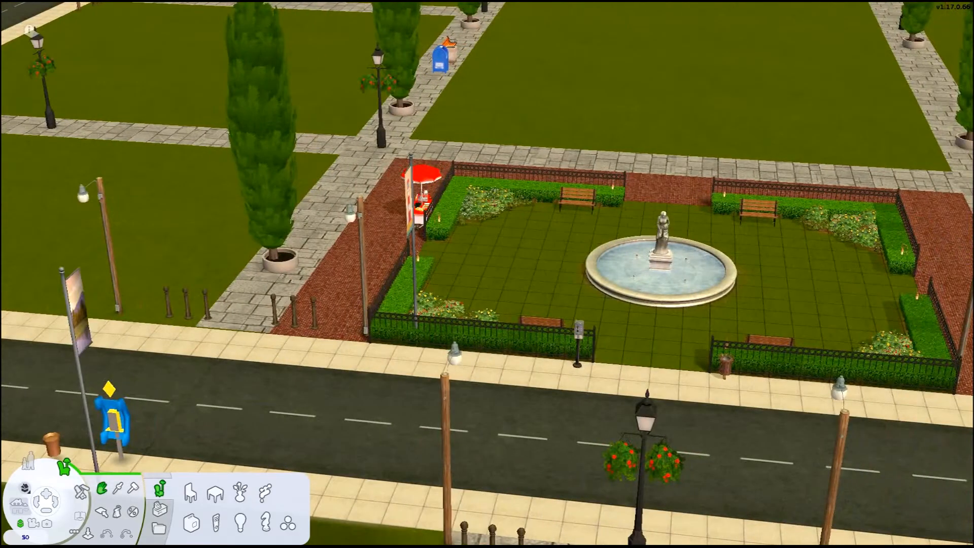
Examine the red cobblestone path beside the fountain park in The Sims 2 from several angles and distances to check how the pattern tiles
mouse_move(733, 303)
left_mouse_down()
mouse_move(632, 309)
mouse_move(630, 268)
left_mouse_up()
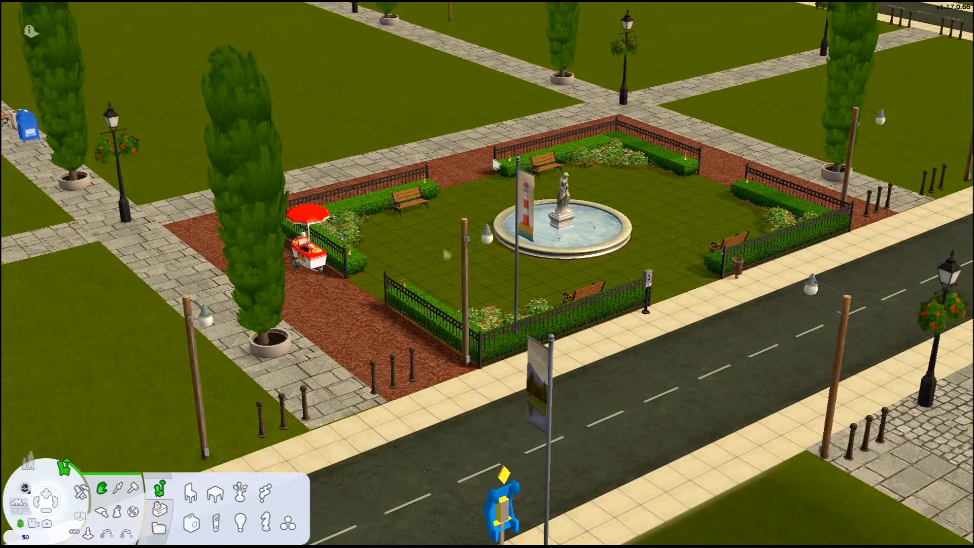
scroll(446, 254, "up", 2)
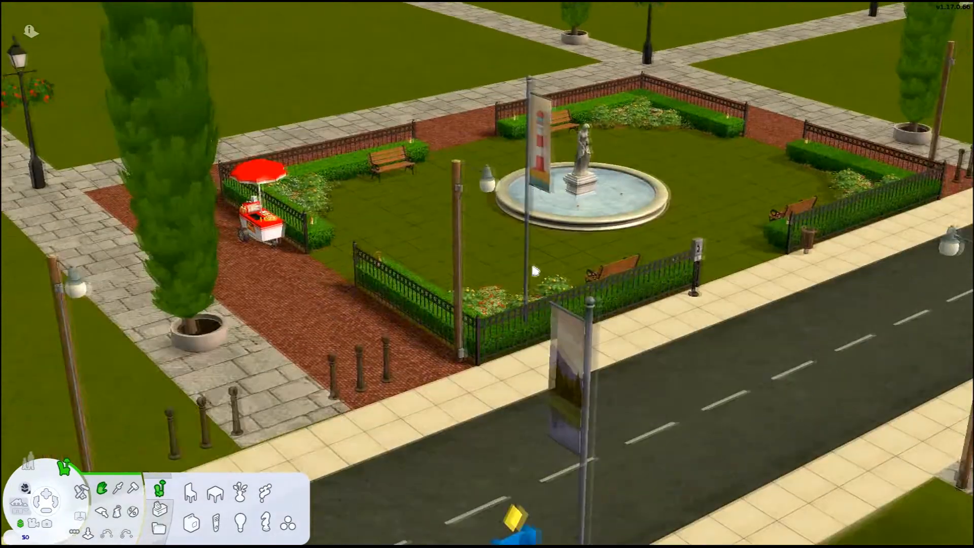
scroll(428, 283, "up", 3)
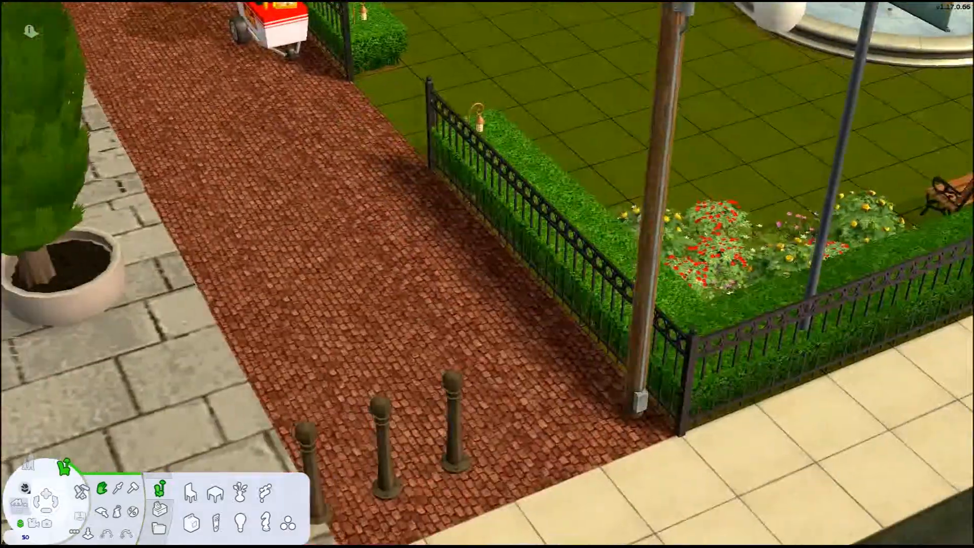
scroll(400, 339, "up", 4)
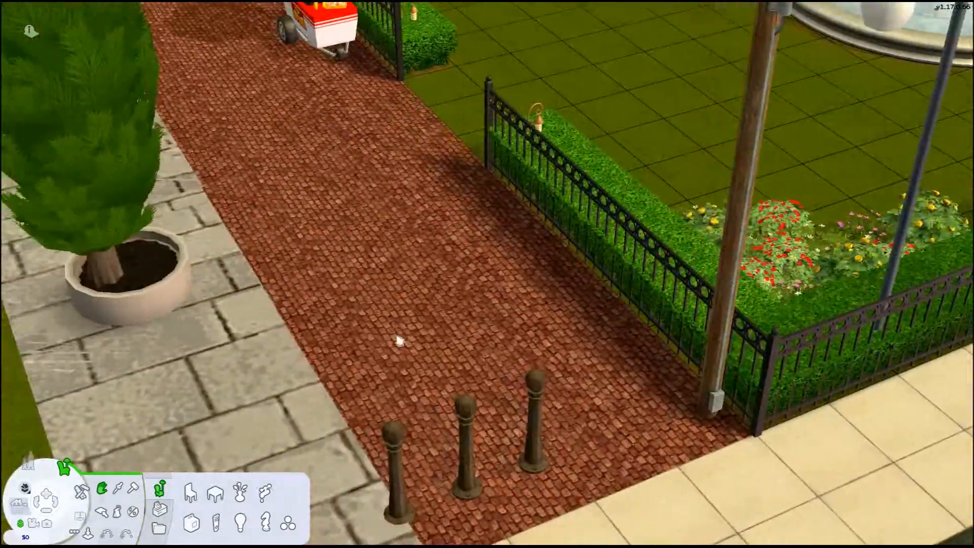
scroll(403, 278, "down", 5)
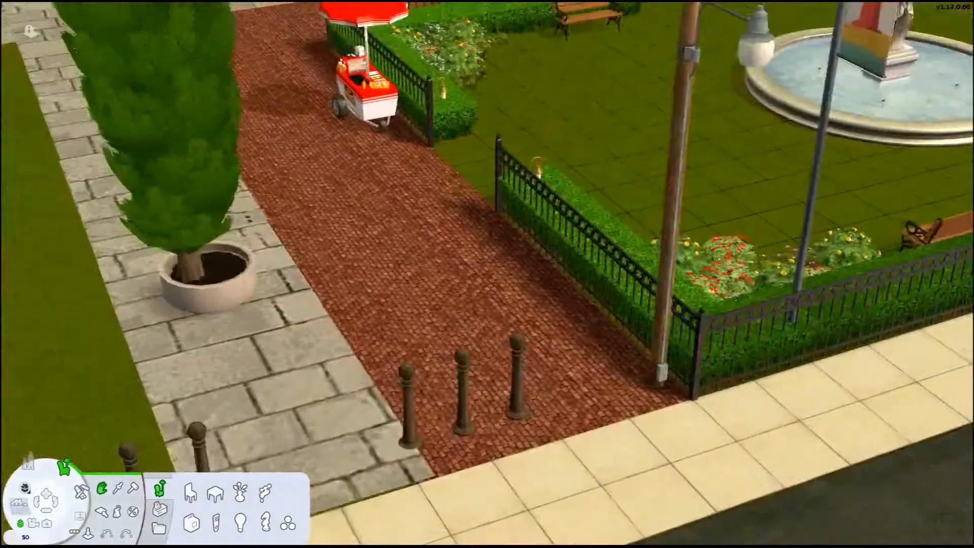
left_click_drag(556, 352, 557, 350)
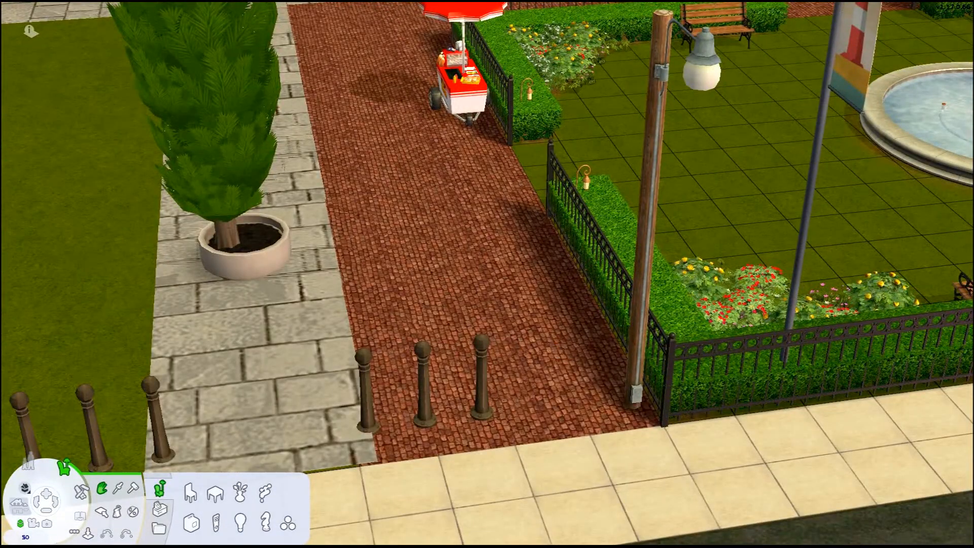
left_click_drag(528, 344, 529, 344)
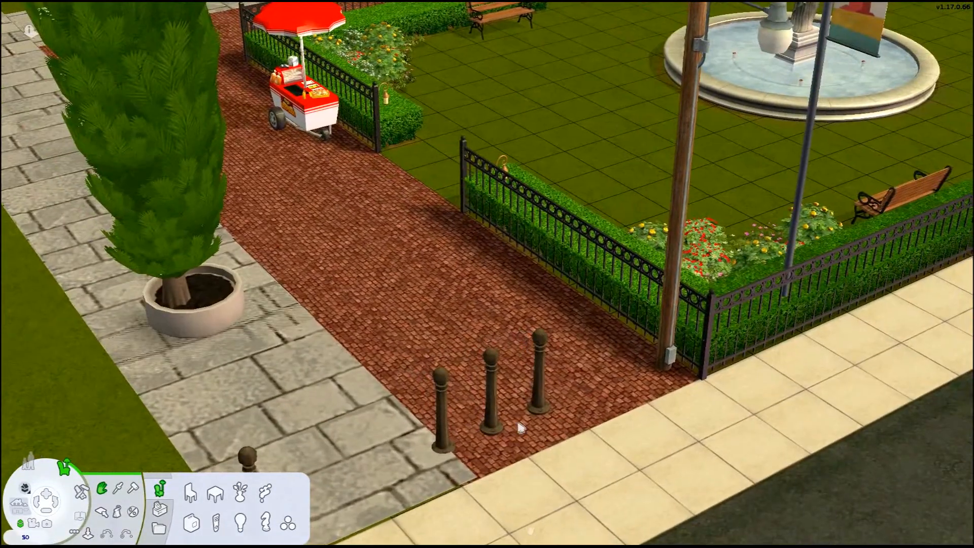
scroll(508, 344, "up", 5)
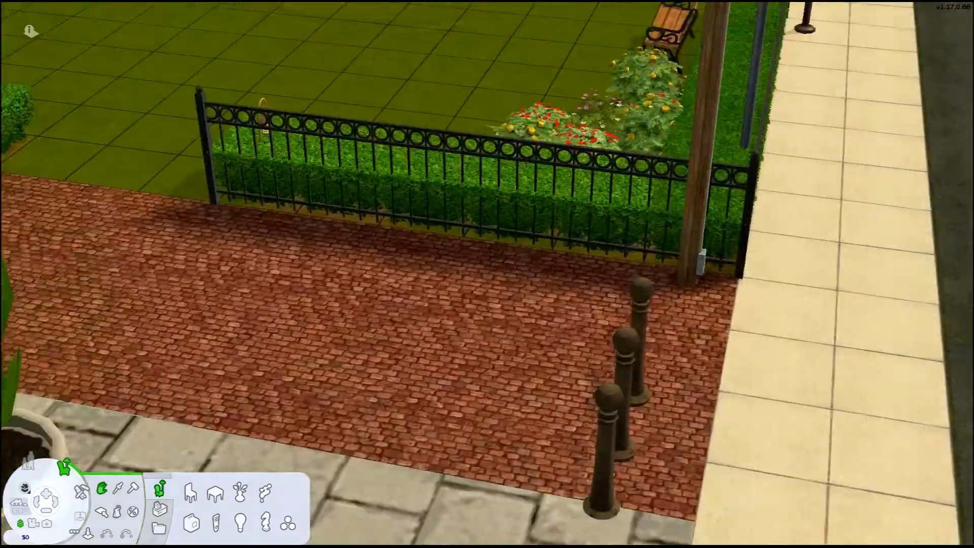
scroll(492, 335, "up", 6)
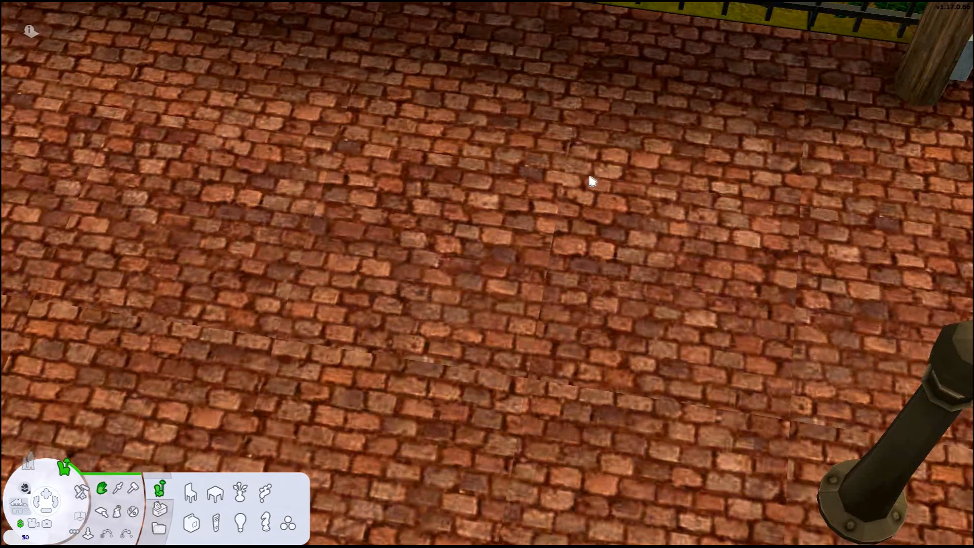
scroll(528, 395, "down", 6)
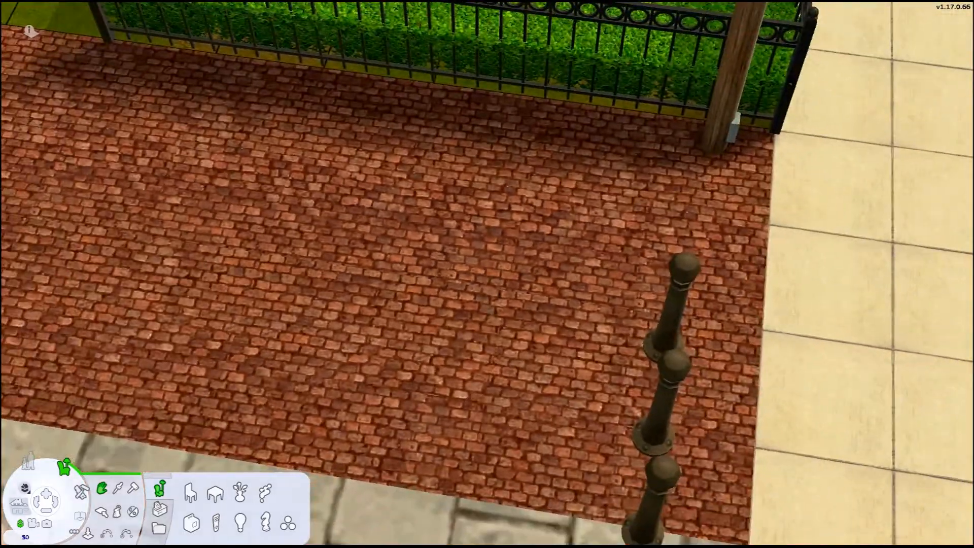
left_click_drag(478, 298, 511, 307)
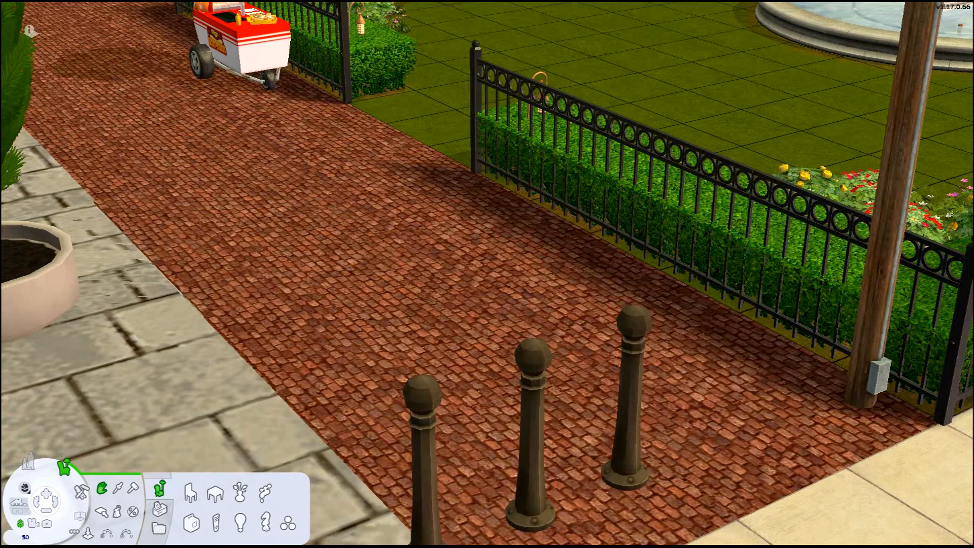
Examine the red cobblestone path near the bollards and hot dog cart, both close up and from an overview of the park
left_click_drag(502, 306, 527, 375)
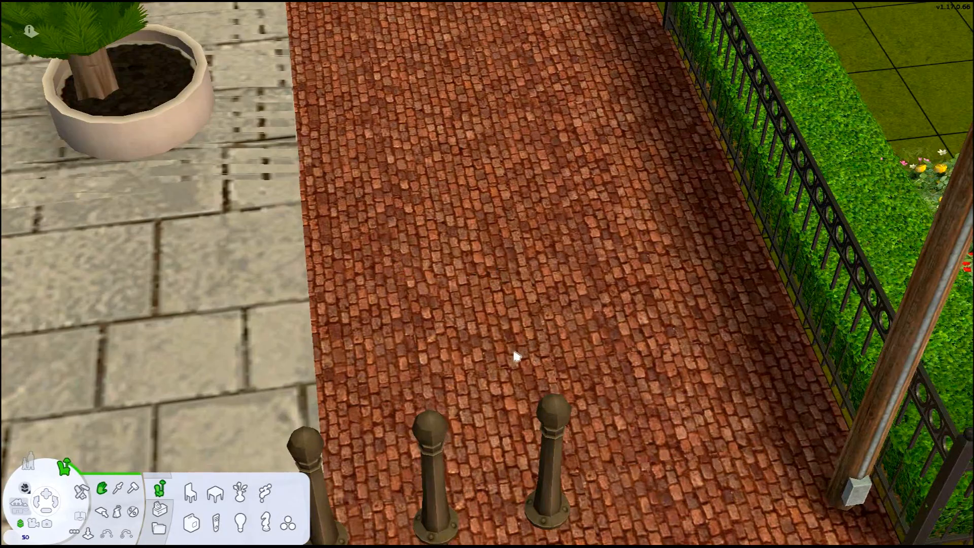
scroll(604, 257, "down", 3)
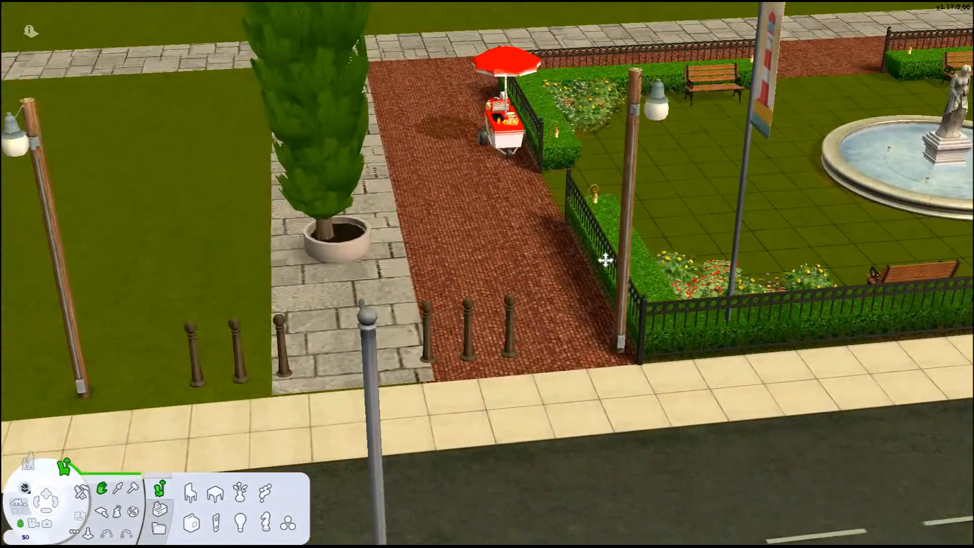
left_click_drag(605, 261, 538, 56)
scroll(522, 71, "up", 4)
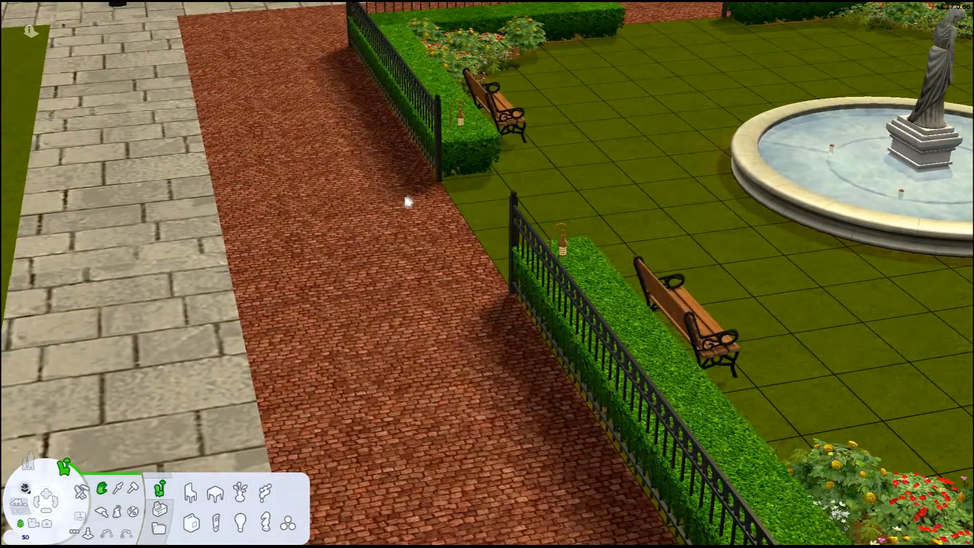
scroll(400, 261, "down", 5)
left_click_drag(400, 262, 487, 537)
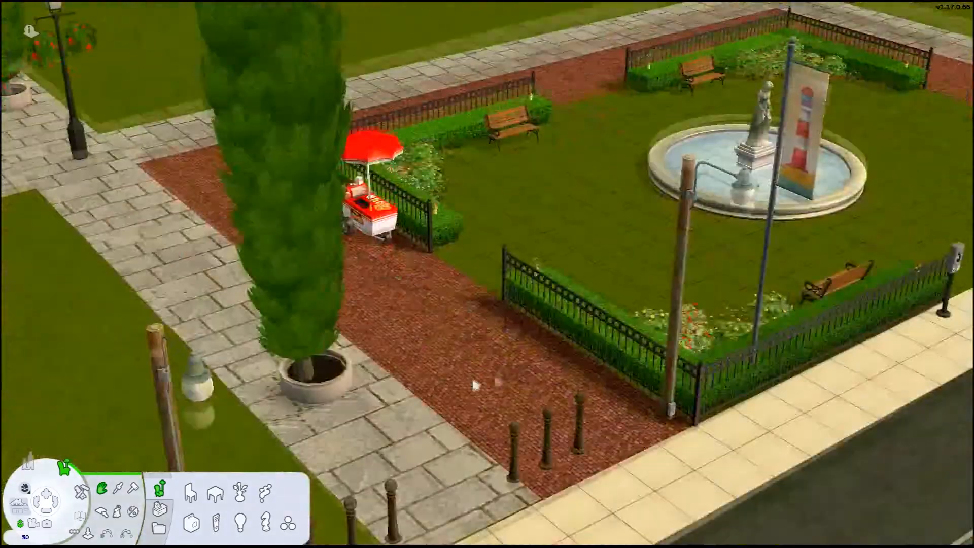
mouse_move(475, 386)
left_mouse_down()
mouse_move(494, 377)
mouse_move(467, 396)
left_mouse_up()
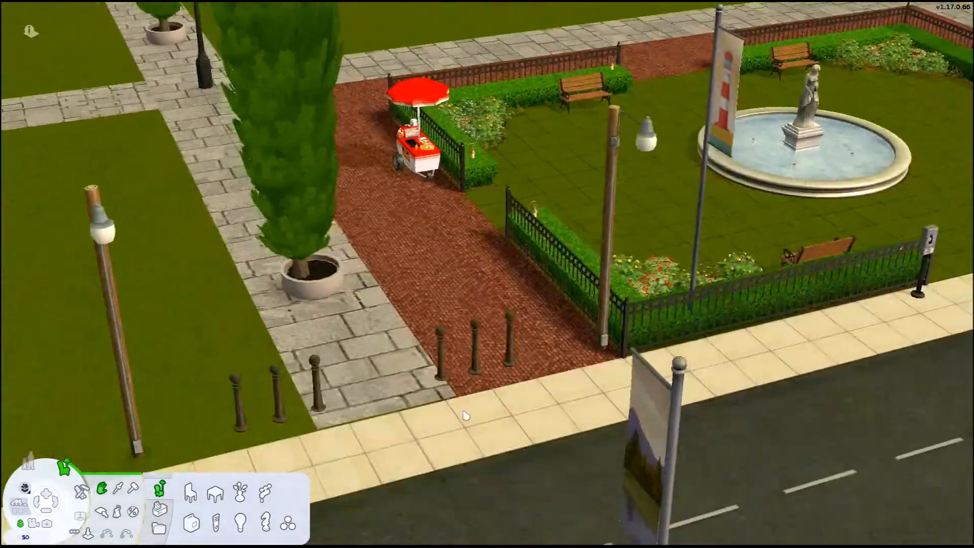
scroll(464, 415, "up", 3)
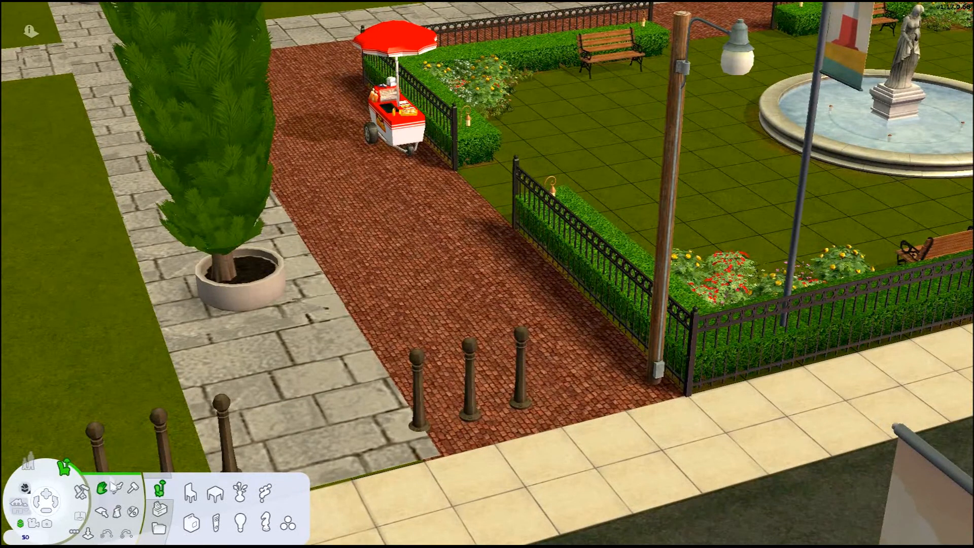
Open the build mode floor coverings and compare the Wimborne Cobblestone v2 and v1 entries
key("F3")
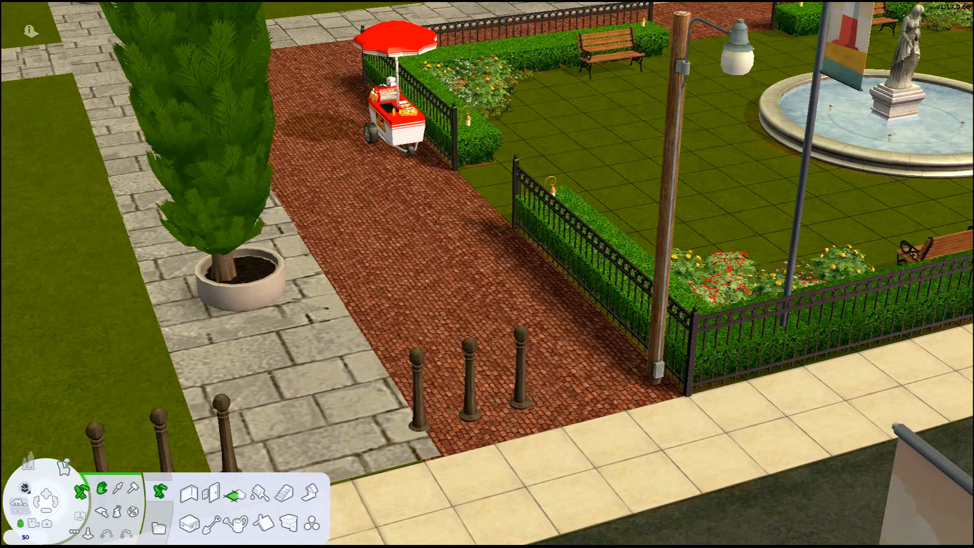
left_click(234, 495)
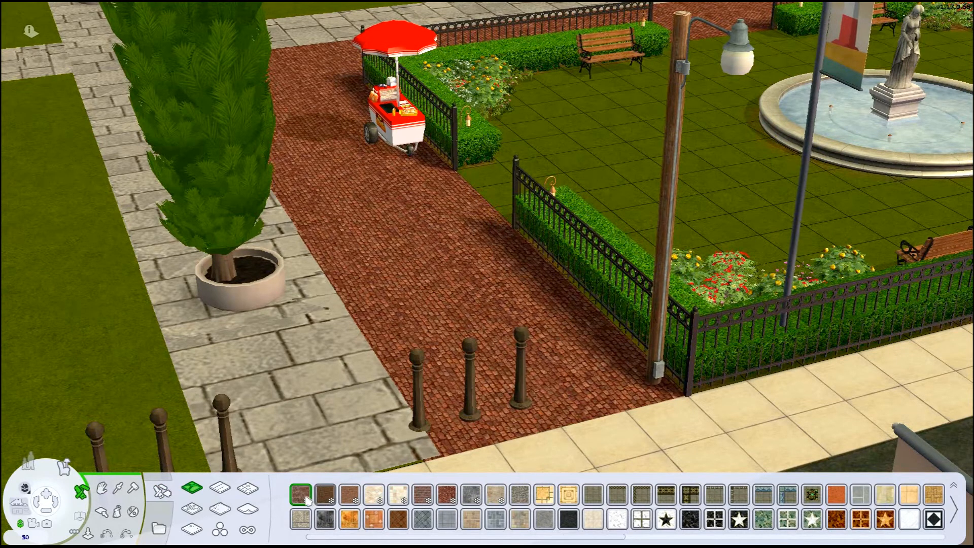
mouse_move(307, 500)
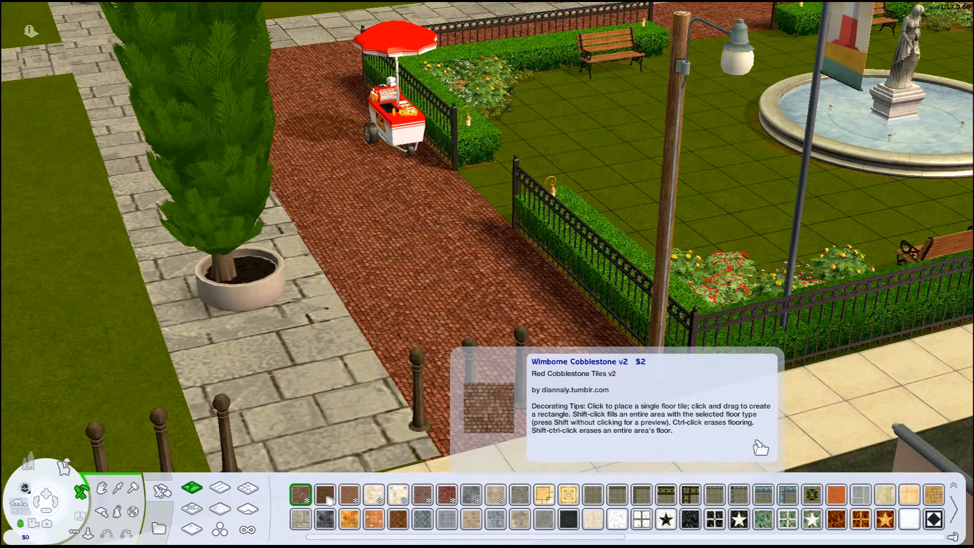
left_click(423, 501)
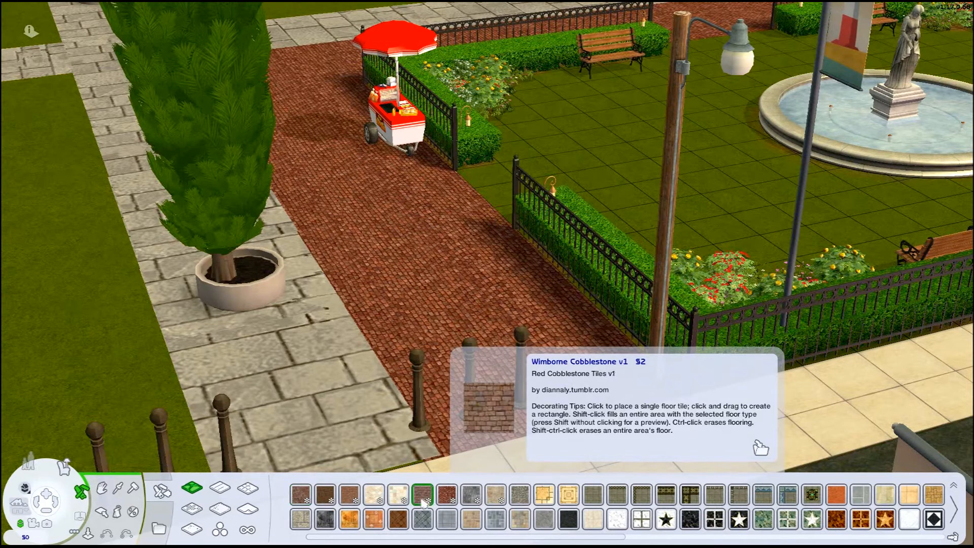
left_click(302, 500)
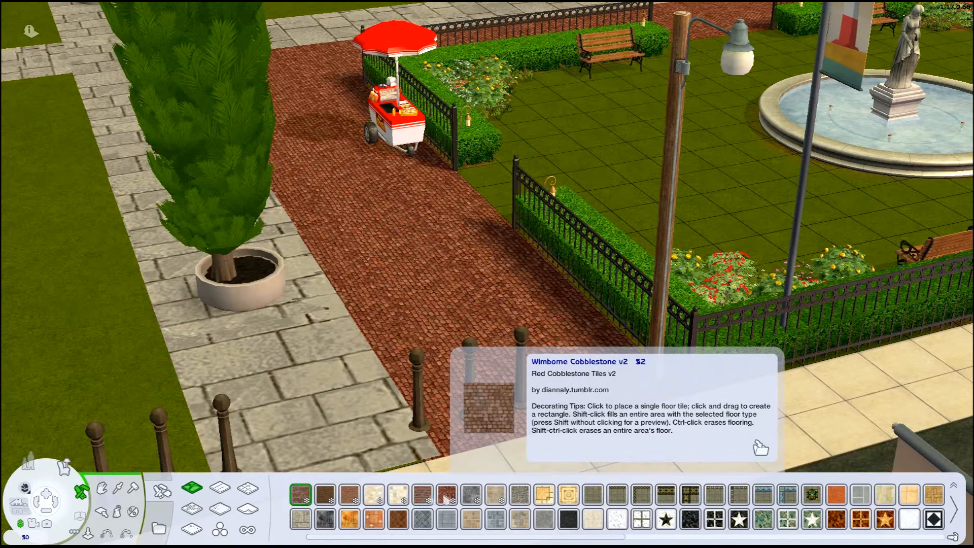
Fill the whole red path around the fountain park with the Wimborne Cobblestone v1 flooring
left_click(422, 500)
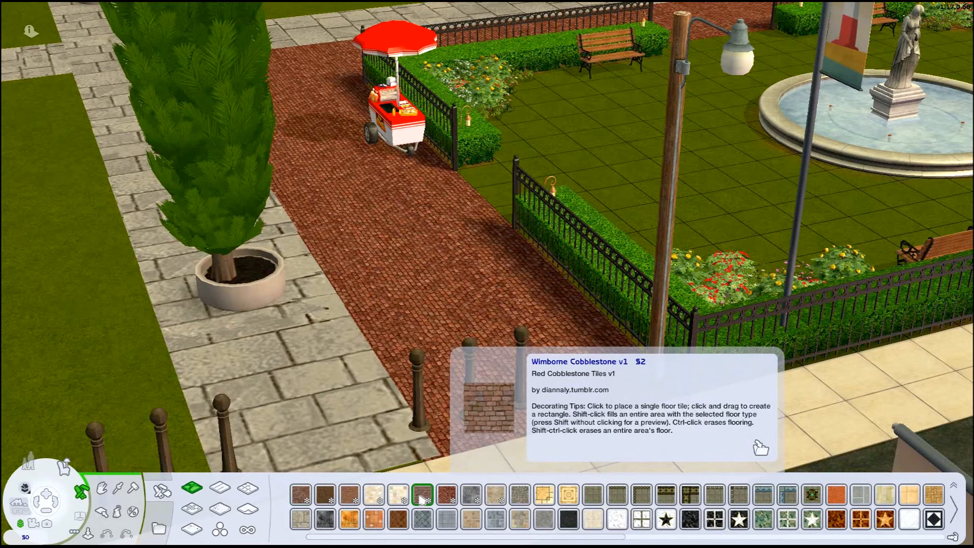
left_click(494, 341, "shift")
left_click_drag(495, 342, 498, 363)
scroll(496, 336, "up", 2)
left_click(499, 333, "shift")
Examine how the Wimborne Cobblestone v1 pattern repeats along the path, close up and from a distance
scroll(510, 363, "up", 1)
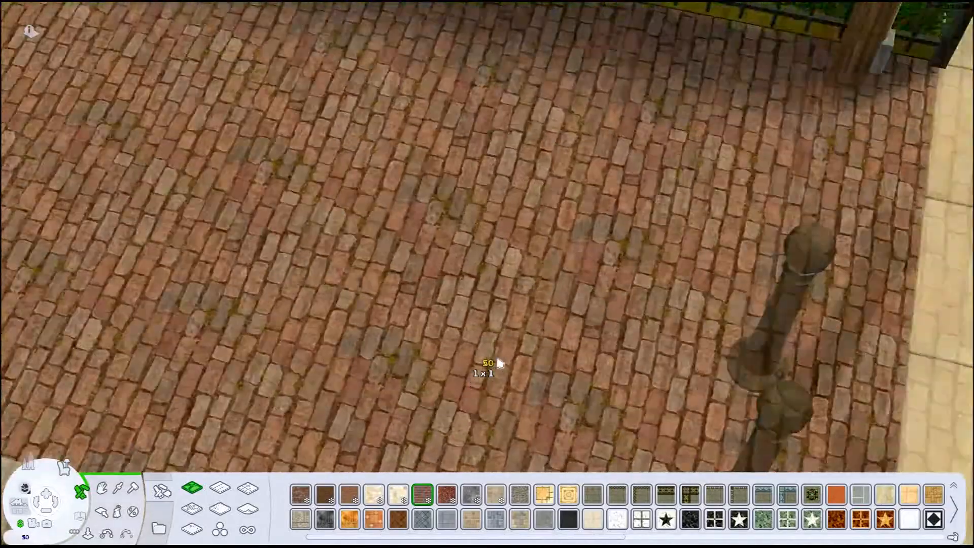
scroll(497, 350, "up", 2)
scroll(498, 314, "down", 3)
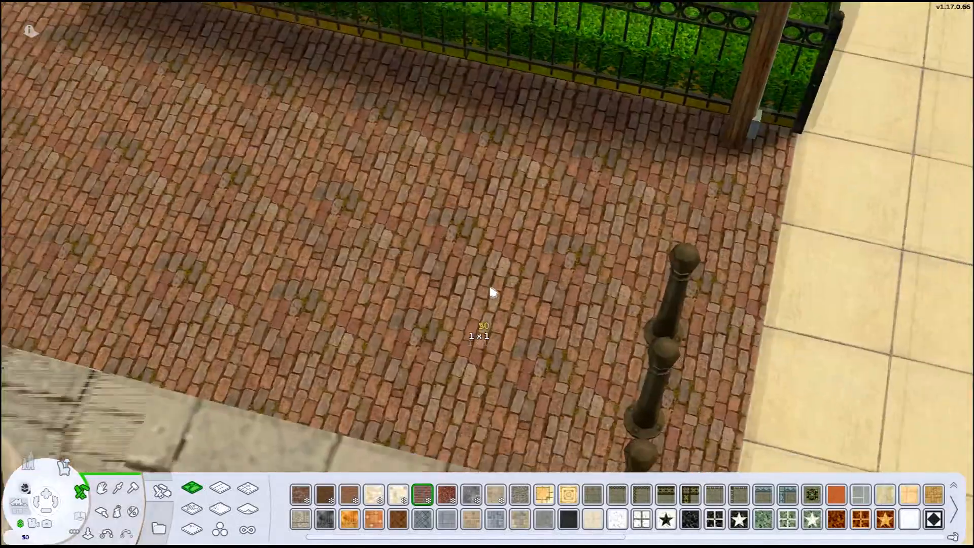
scroll(492, 289, "down", 4)
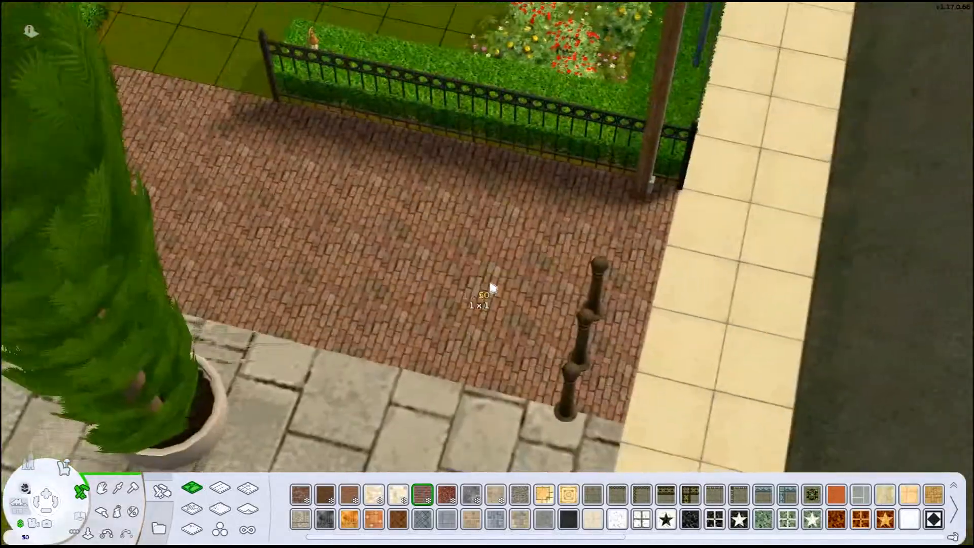
left_click_drag(492, 285, 610, 196)
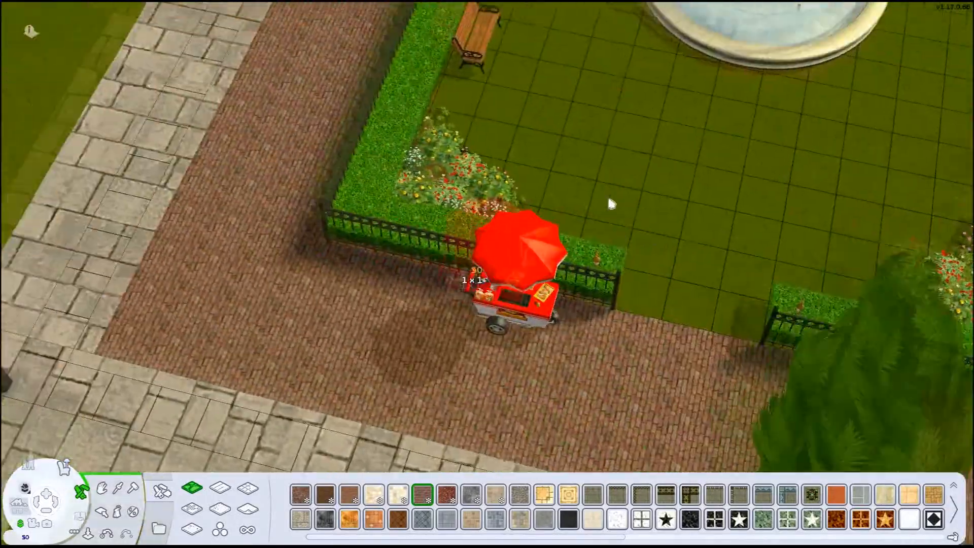
scroll(606, 198, "up", 3)
left_click_drag(487, 315, 413, 331)
scroll(410, 331, "down", 5)
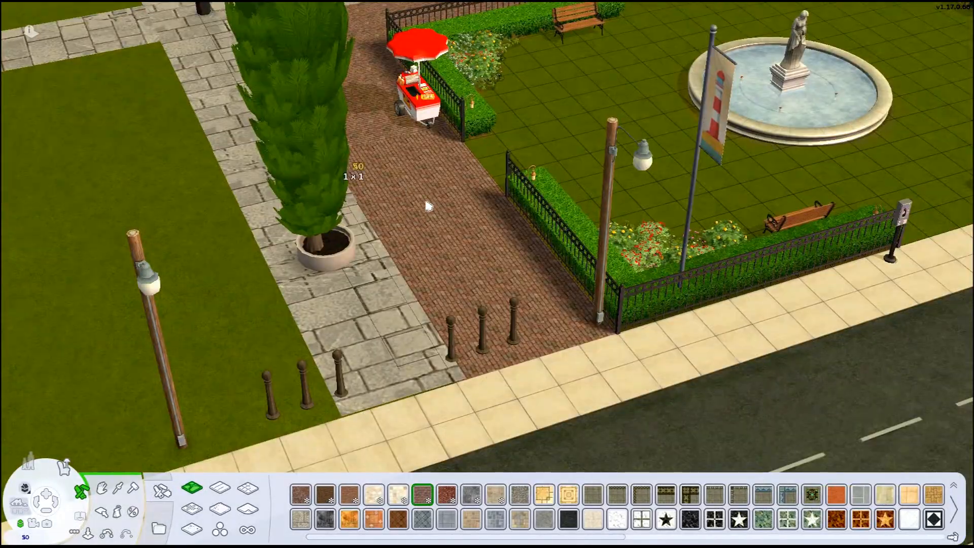
scroll(427, 206, "up", 8)
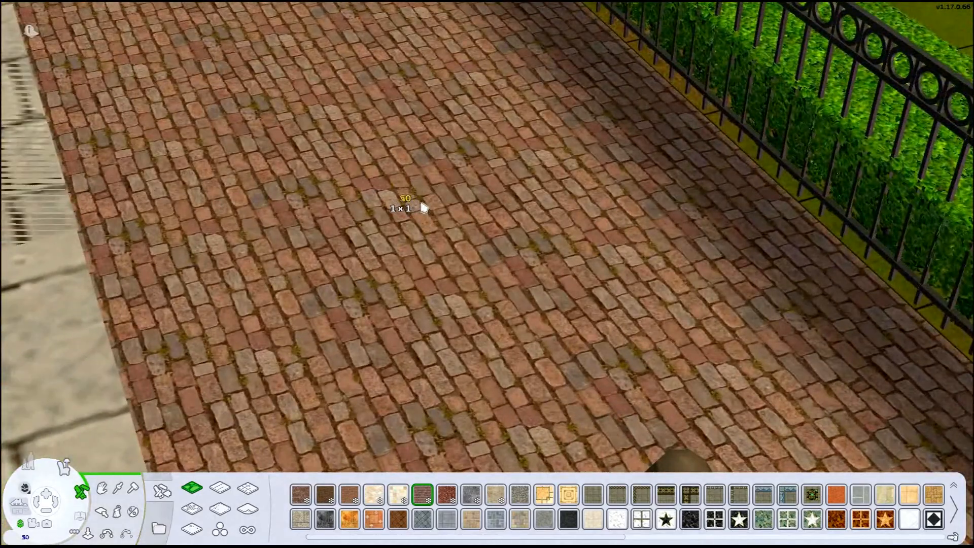
scroll(426, 206, "down", 8)
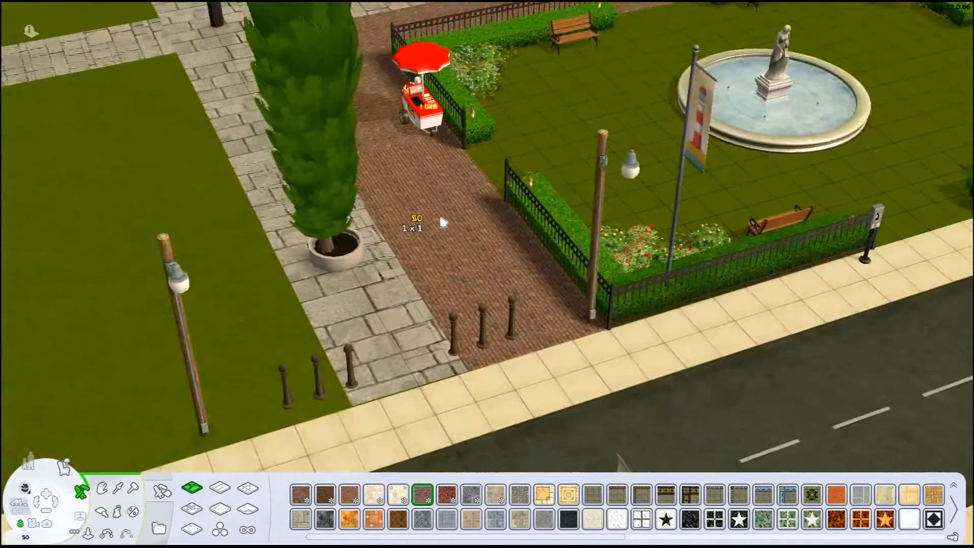
Fill the whole red path with the Wimborne Cobblestone v2 flooring
scroll(491, 217, "up", 5)
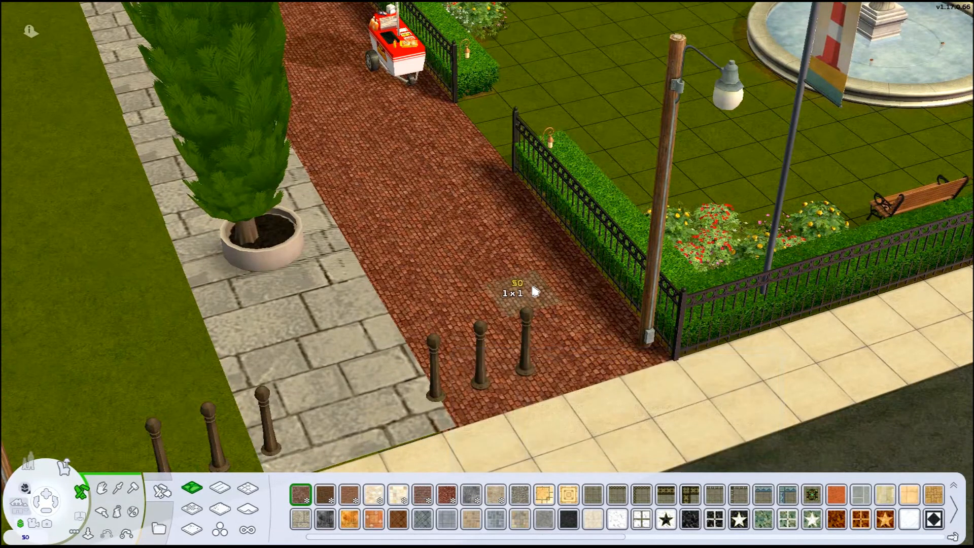
key("shift")
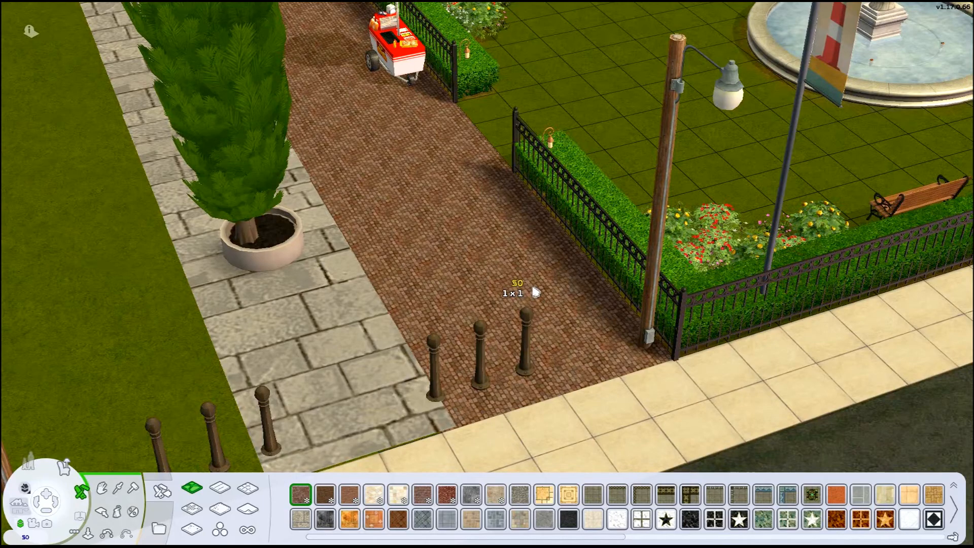
scroll(528, 285, "up", 5)
Rotate the Wimborne Cobblestone v2 tile, lay it over the path section beside the bollards, and check the pattern
left_click_drag(560, 263, 494, 318)
key(".")
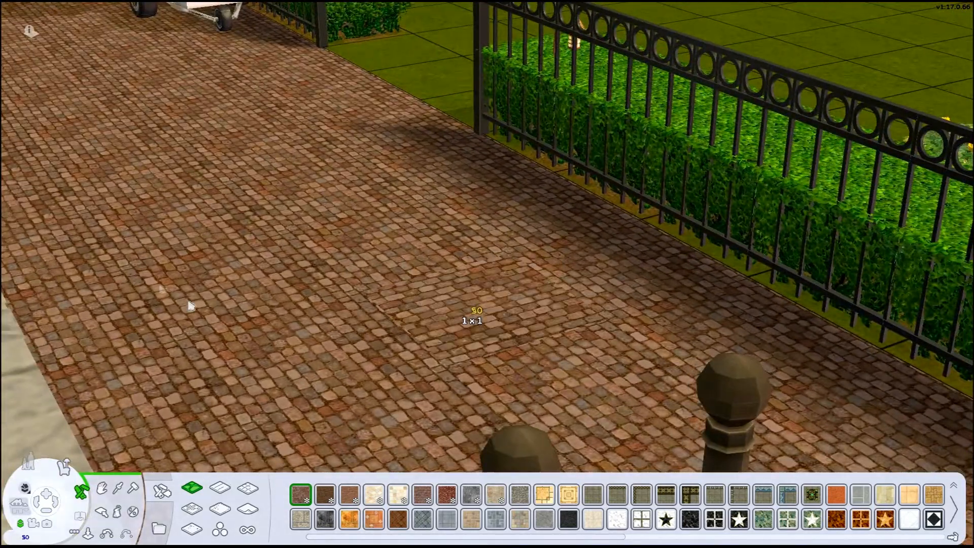
left_click_drag(122, 273, 934, 354)
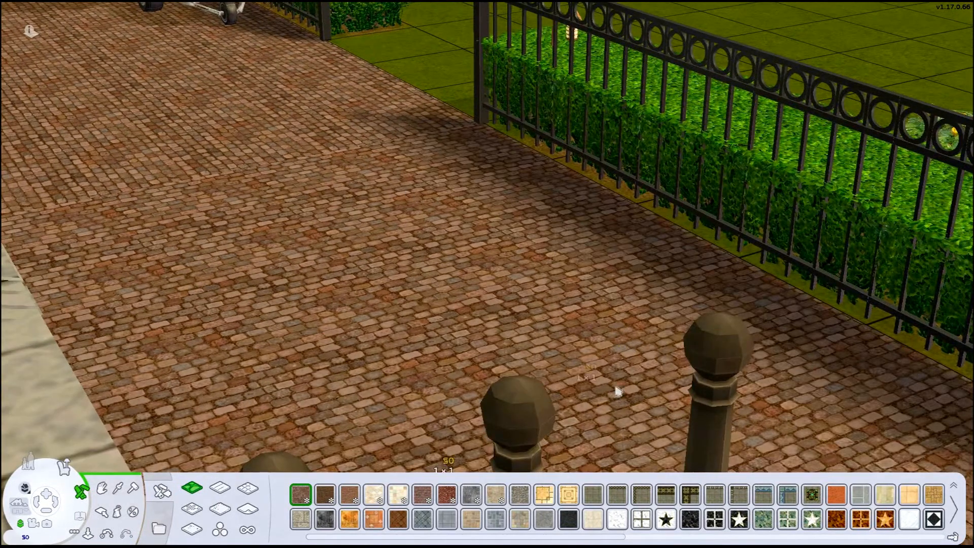
scroll(592, 391, "up", 2)
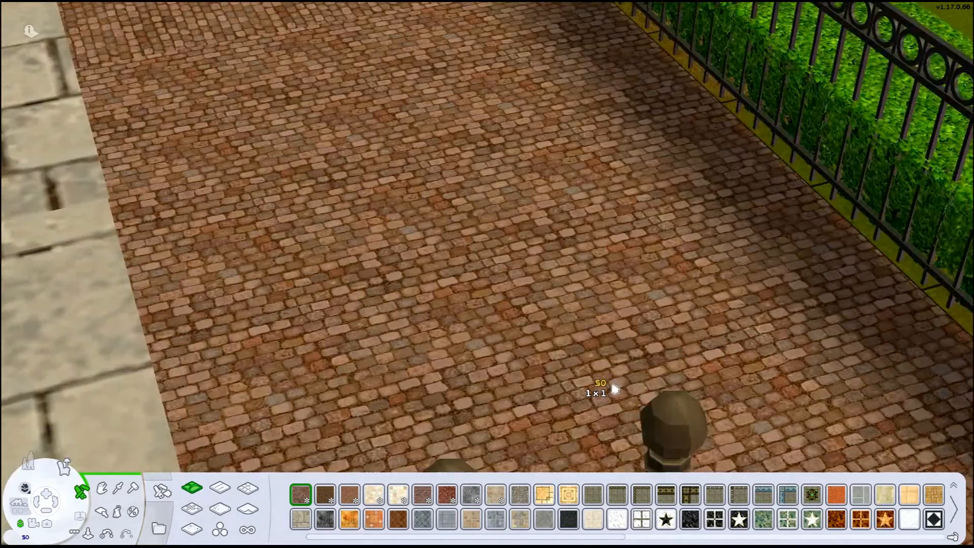
scroll(614, 388, "down", 5)
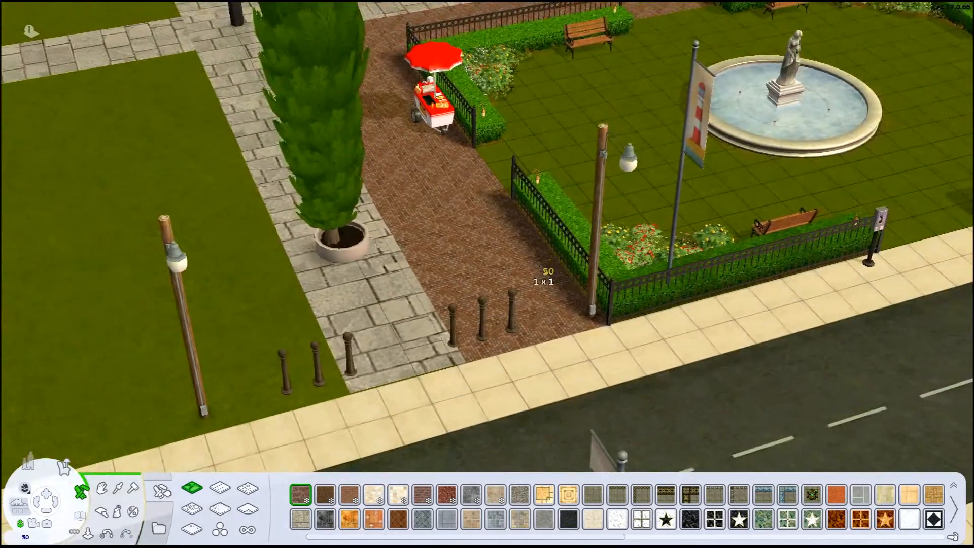
Replace the flooring of the entire path around the fountain park with Wimborne Cobblestone v1
key("w")
key("period")
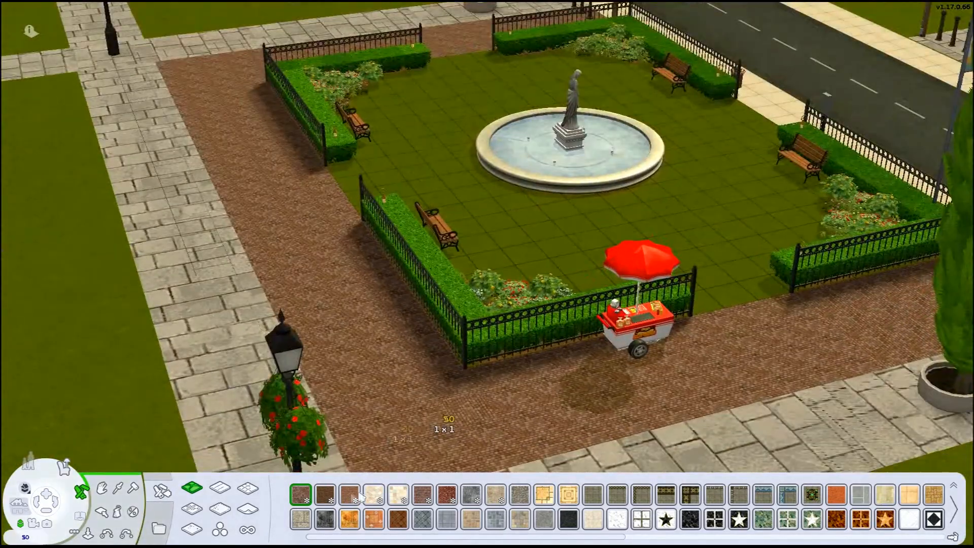
left_click(353, 497)
key("s")
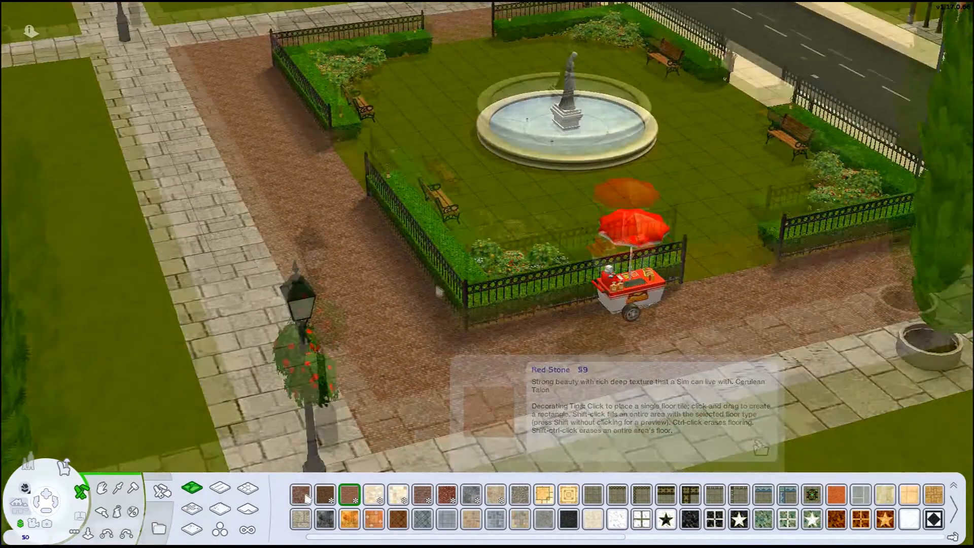
left_click(307, 500)
scroll(438, 290, "up", 5)
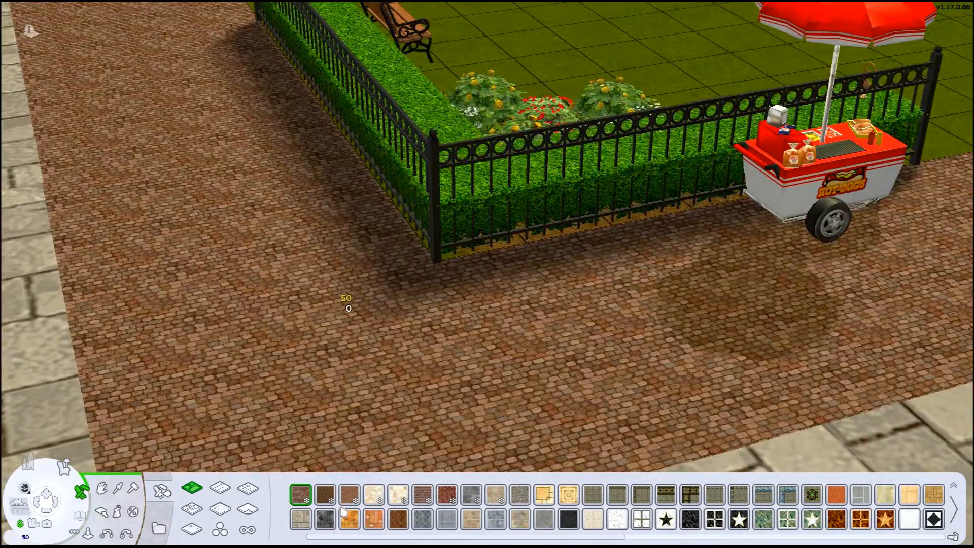
left_click(306, 303, "shift")
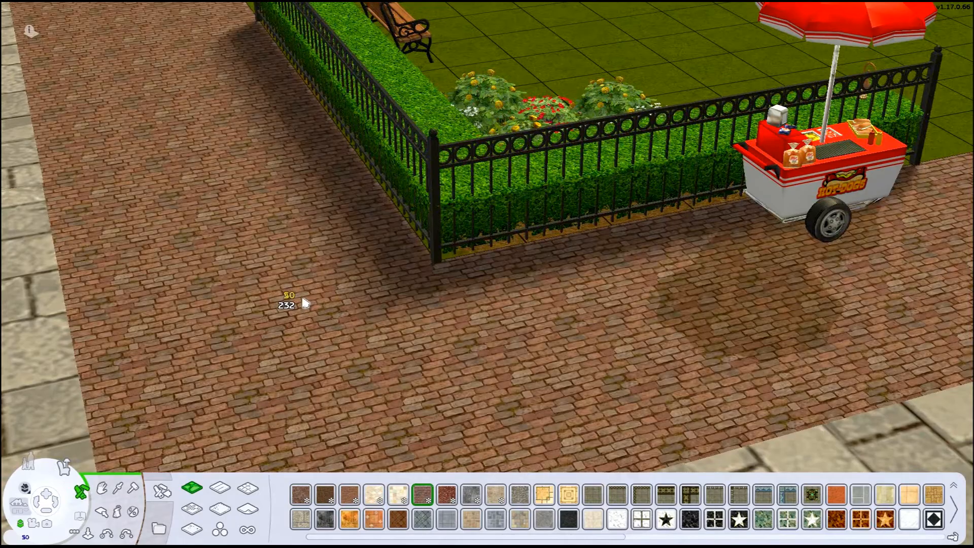
Look over the repaved path around the fountain park and quit the game without saving
scroll(624, 350, "up", 2)
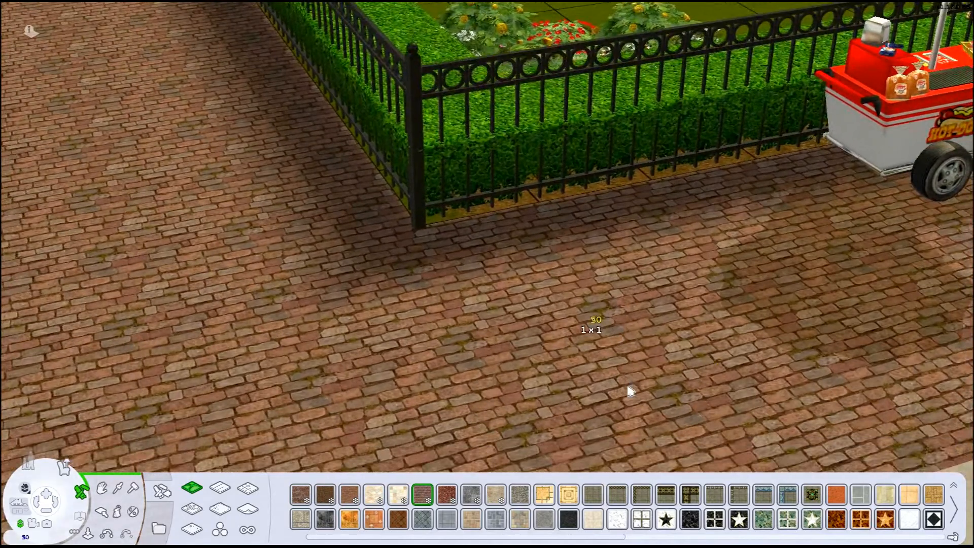
scroll(625, 361, "down", 4)
left_click_drag(589, 342, 600, 352)
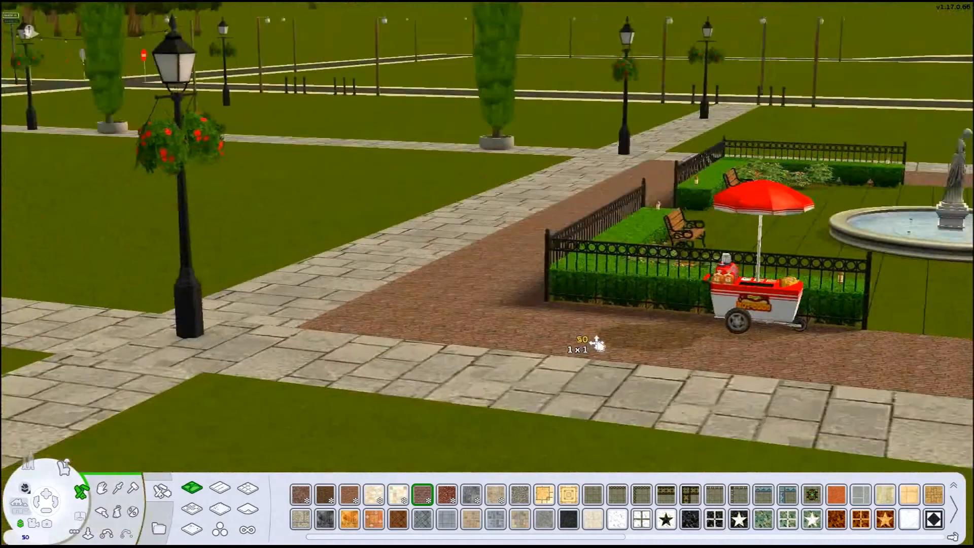
scroll(599, 352, "down", 4)
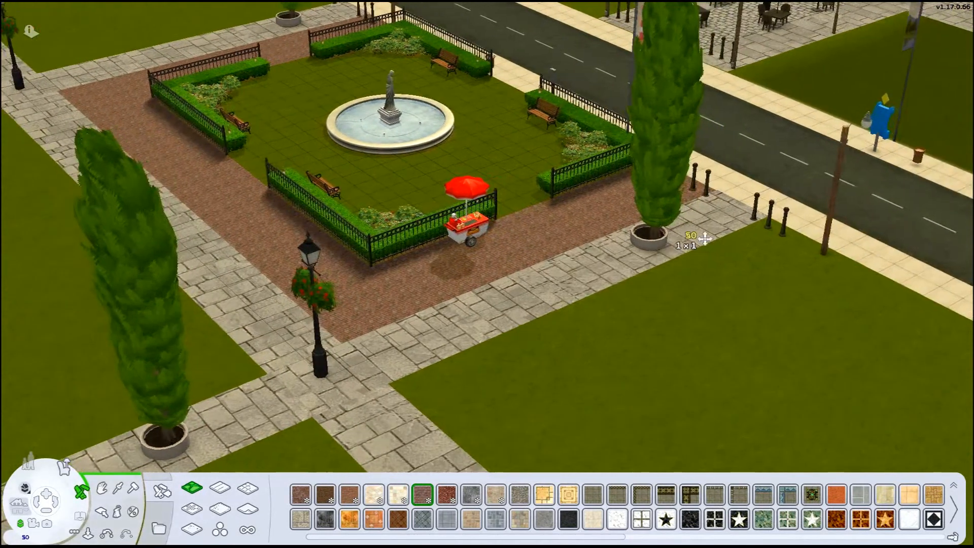
left_click_drag(705, 239, 283, 327)
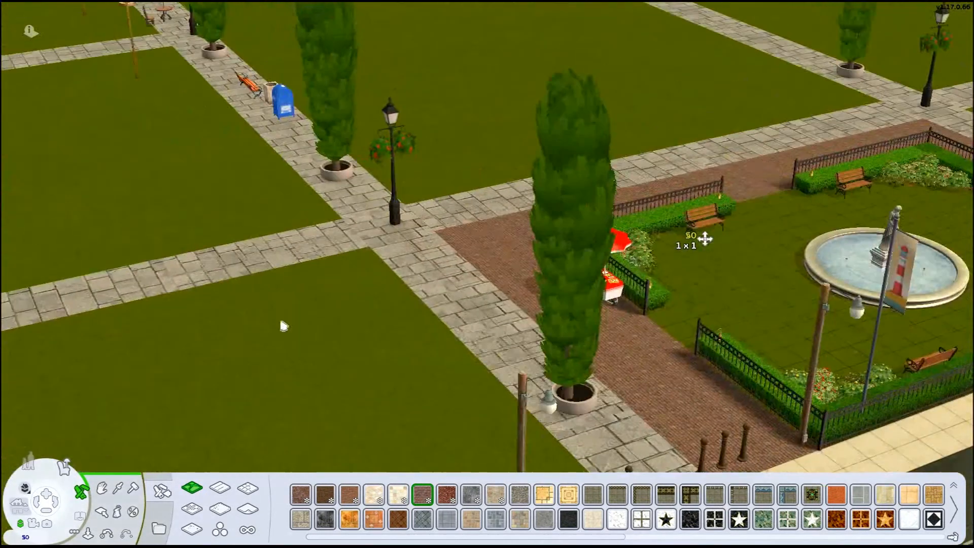
key("F5")
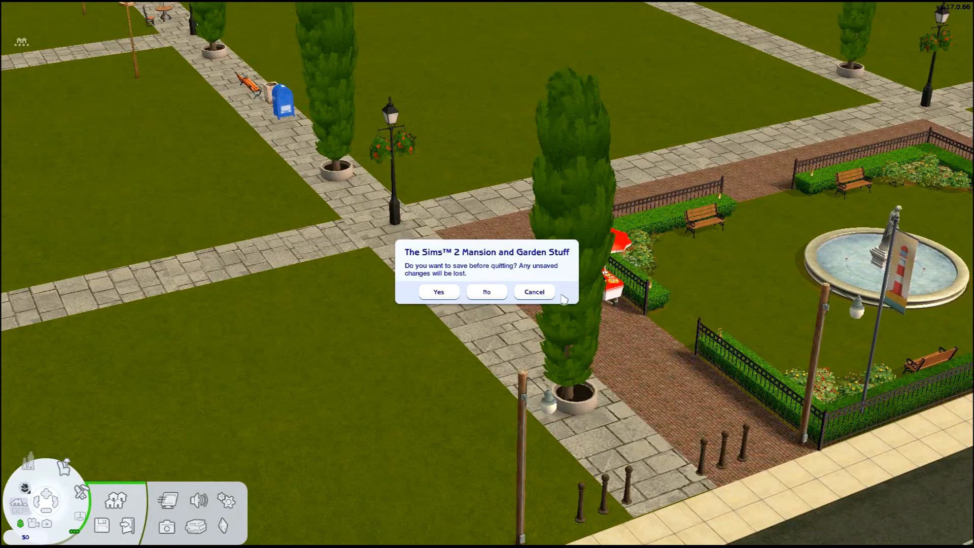
left_click(502, 294)
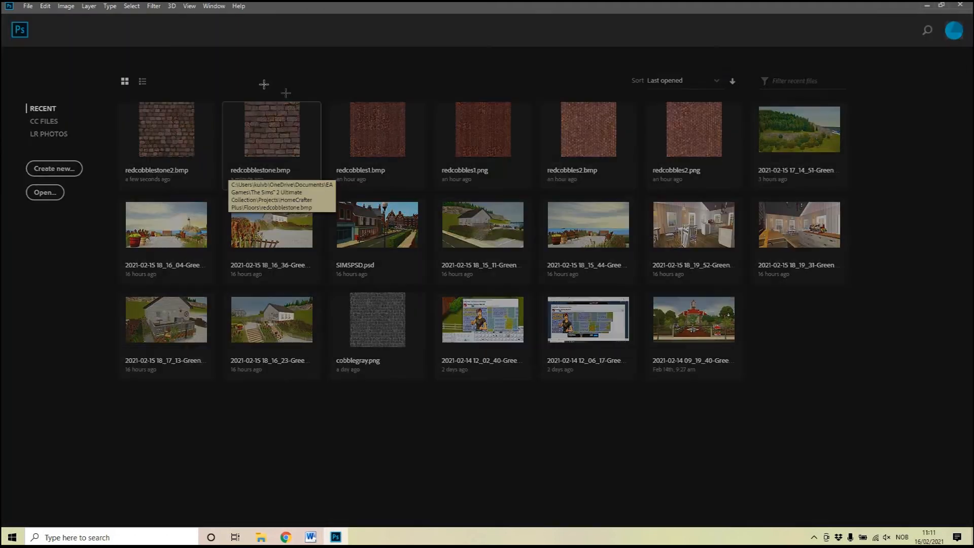
Open redcobblestone.bmp and redcobblestone2.bmp from the HomeCrafter Plus Floors folder in Photoshop
left_click(264, 121)
key("ctrl+o")
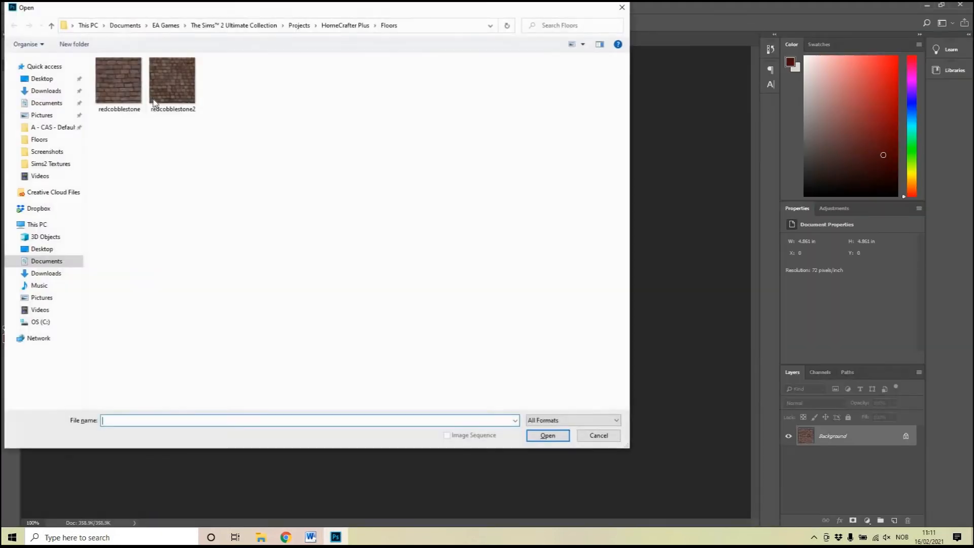
left_click(172, 81)
left_click(129, 94)
key("Return")
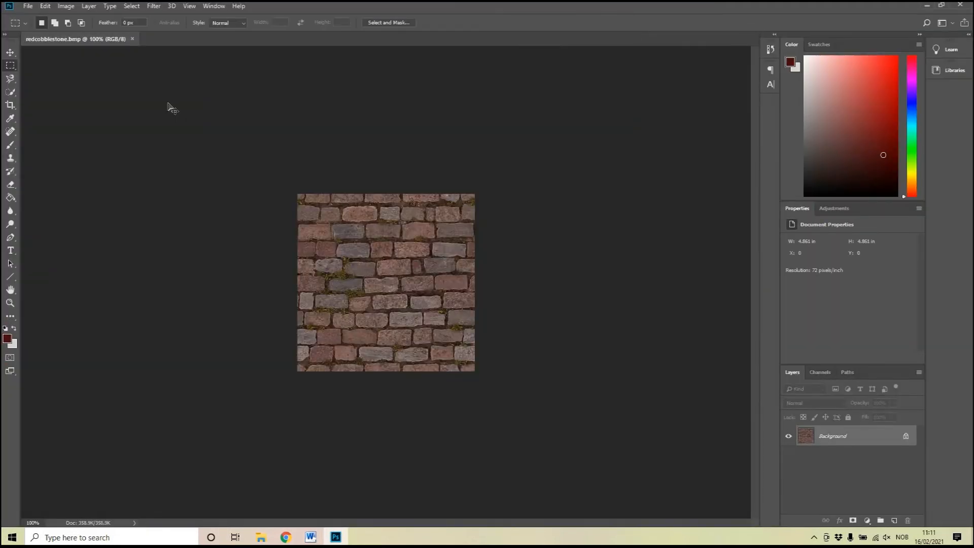
key("ctrl+o")
double_click(174, 81)
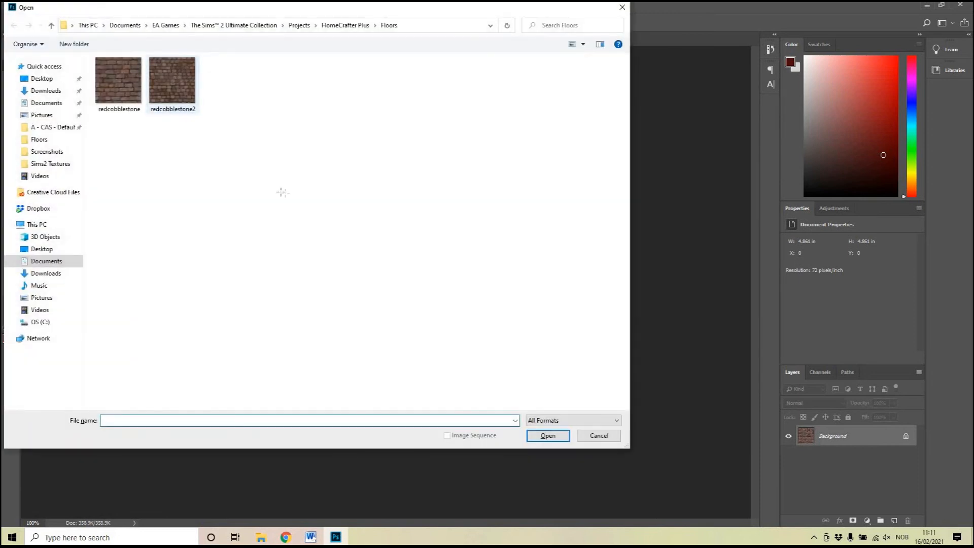
Raise the saturation of redcobblestone2.bmp to +27 with a Vibrance adjustment
left_click(66, 5)
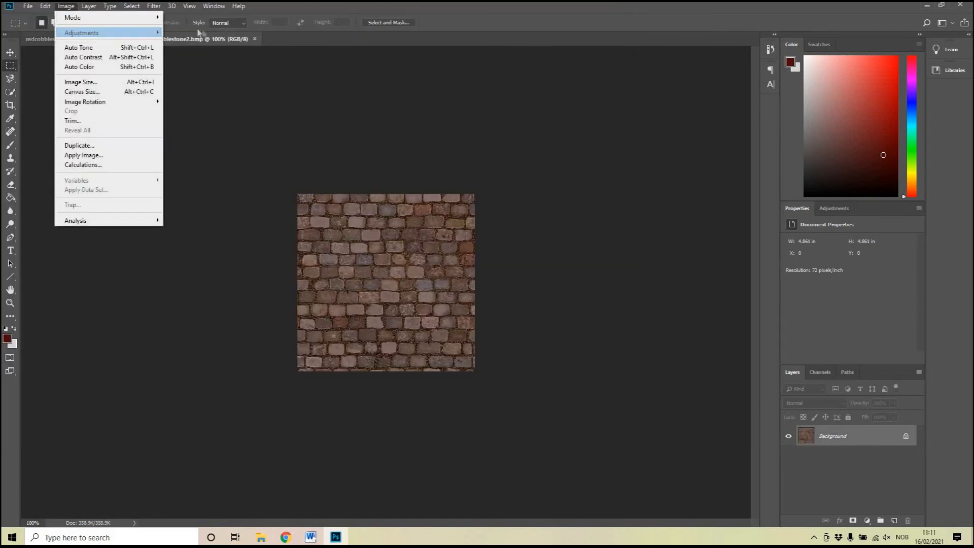
mouse_move(102, 32)
left_click(184, 76)
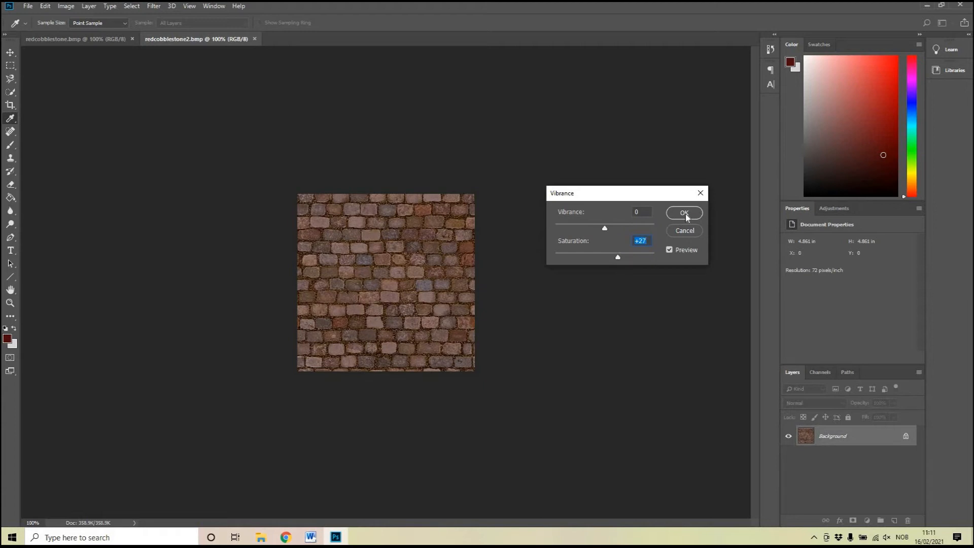
key("Return")
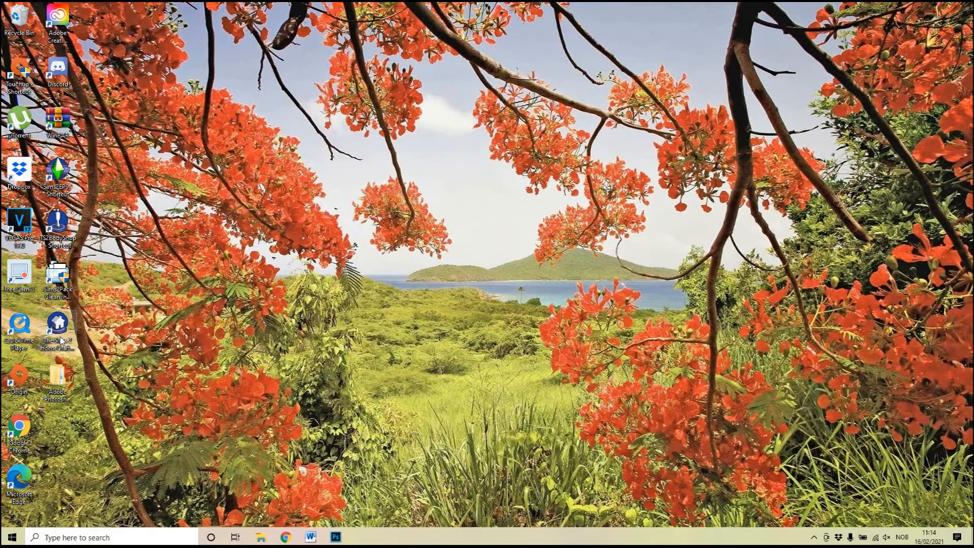
Launch The Sims 2 HomeCrafter Plus, enter flooring creation, and select the existing 85l_cobbles floor
double_click(62, 339)
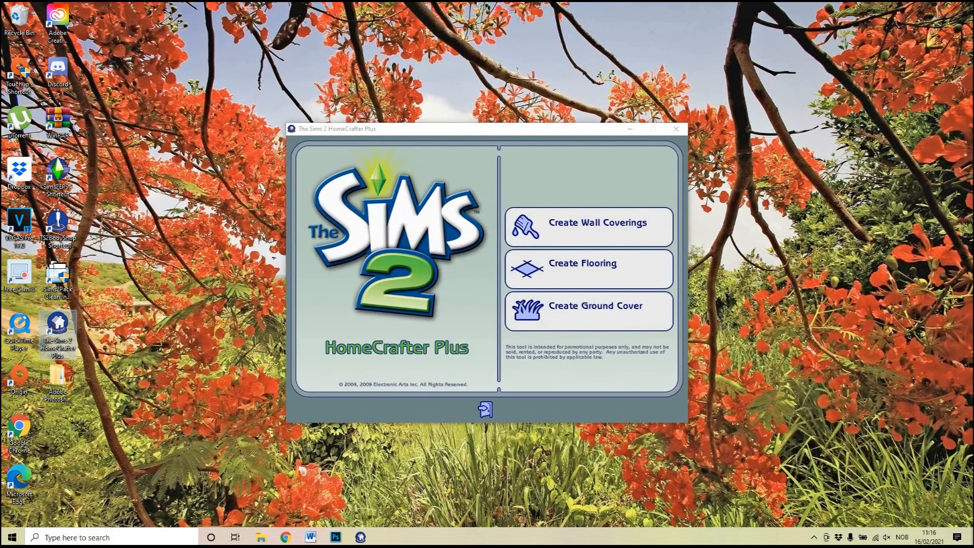
left_click(629, 266)
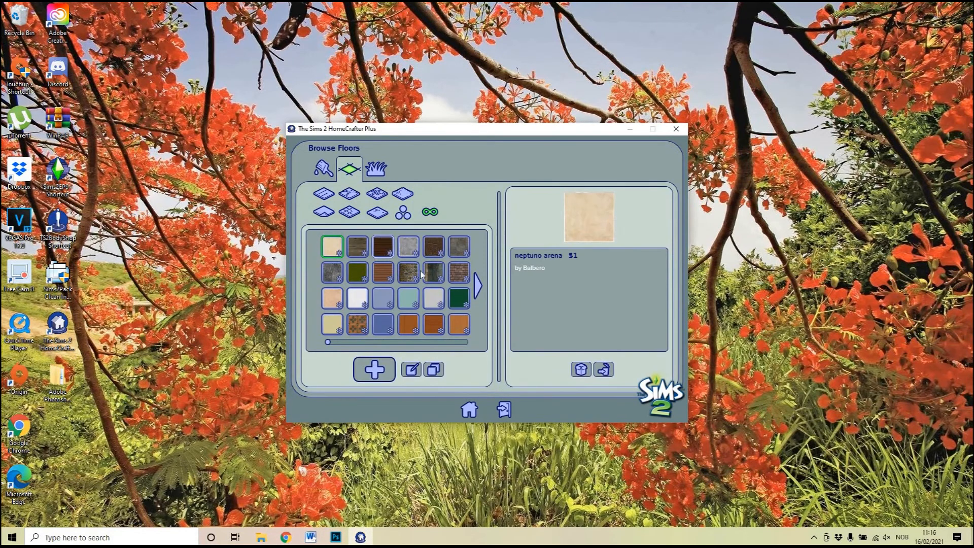
left_click(459, 277)
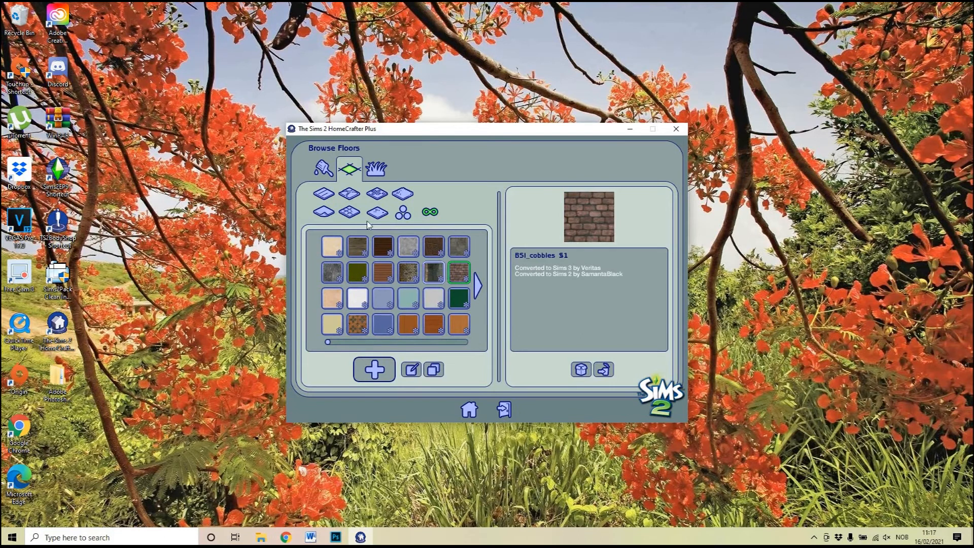
Delete the Wimborne Cobblestone v2 and Wimborne Cobblestone v1 floors from the stone flooring category
left_click(349, 193)
left_click(383, 247)
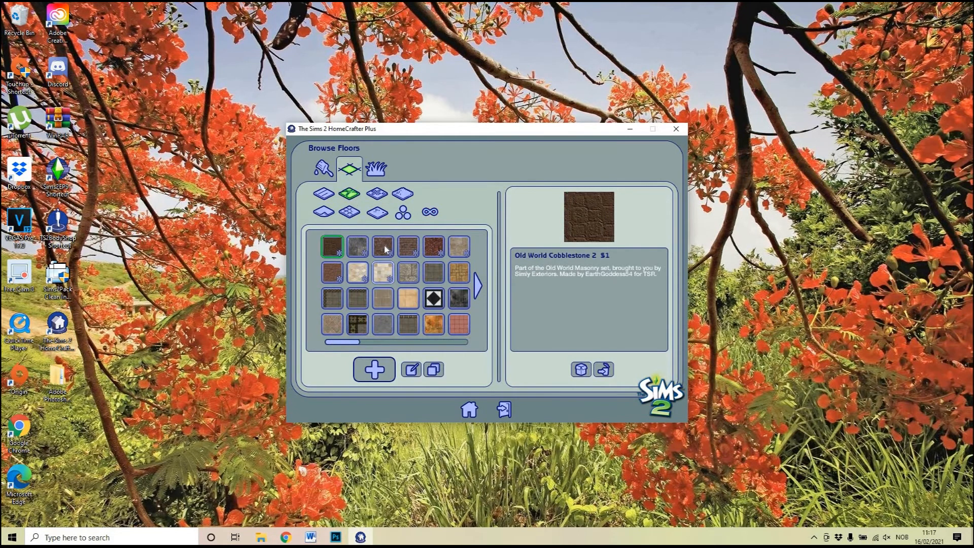
left_click(603, 370)
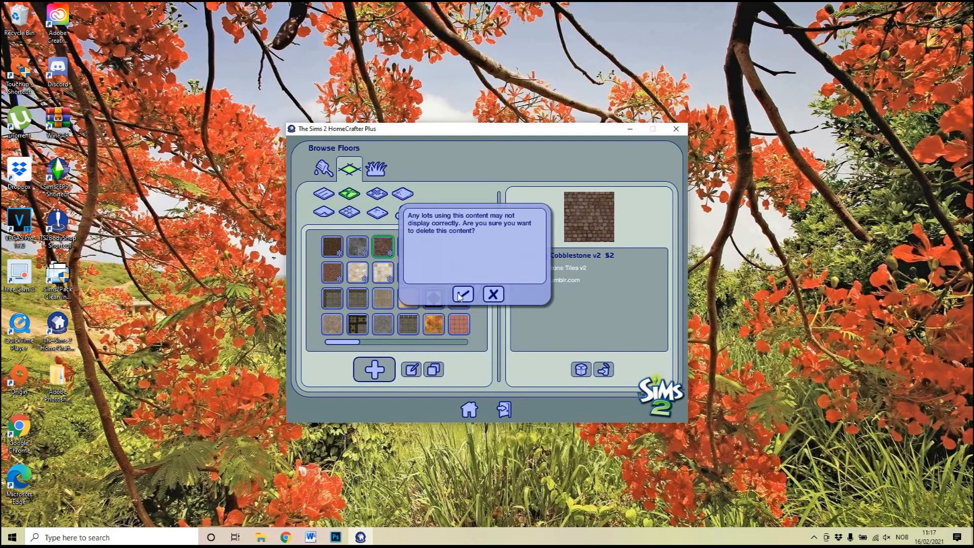
left_click(463, 292)
left_click(383, 246)
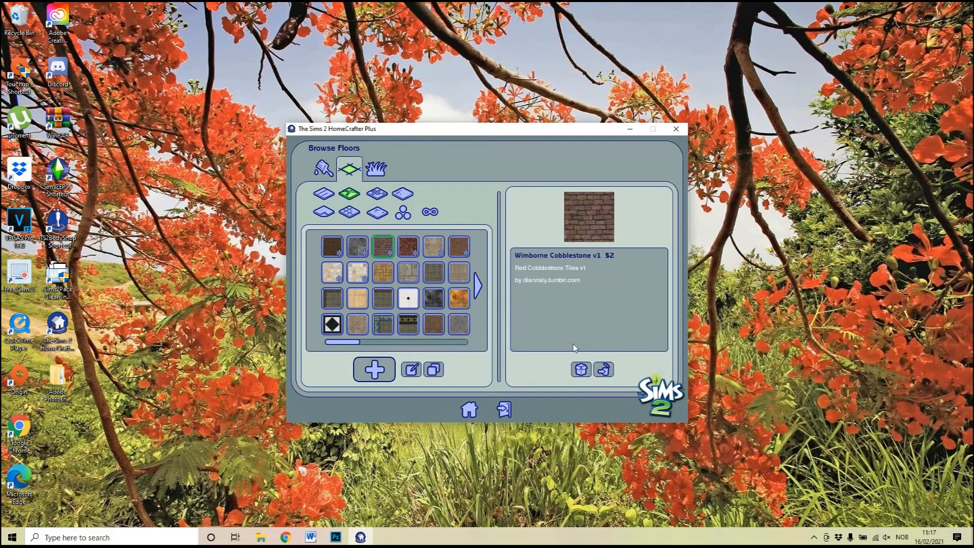
left_click(603, 370)
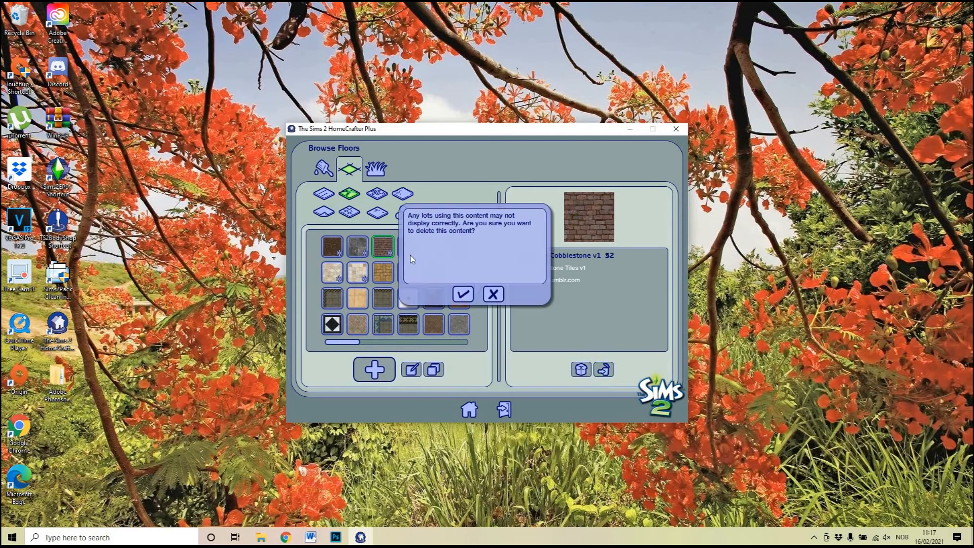
left_click(463, 292)
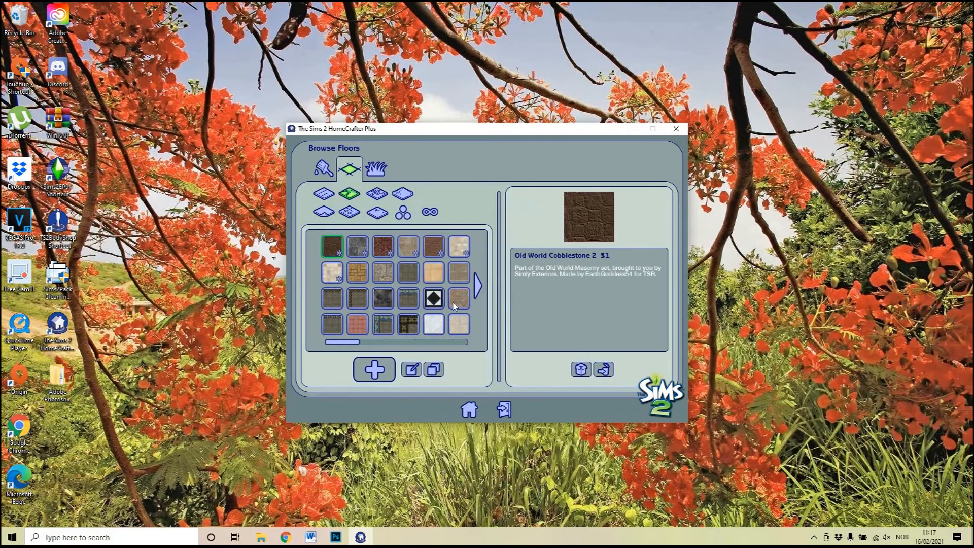
Compare the texture previews of redcobblestone.bmp and redcobblestone2.bmp for new flooring without creating anything
left_click(374, 371)
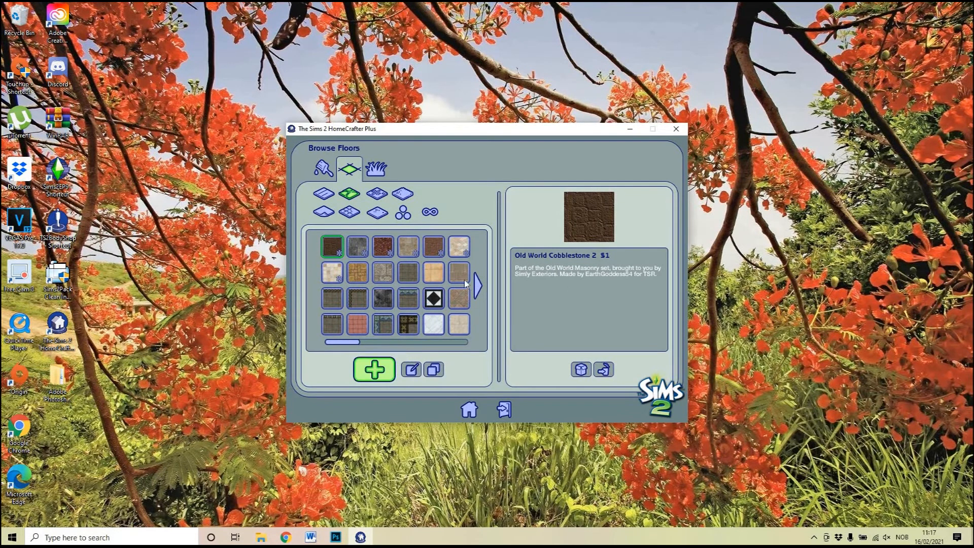
left_click(400, 244)
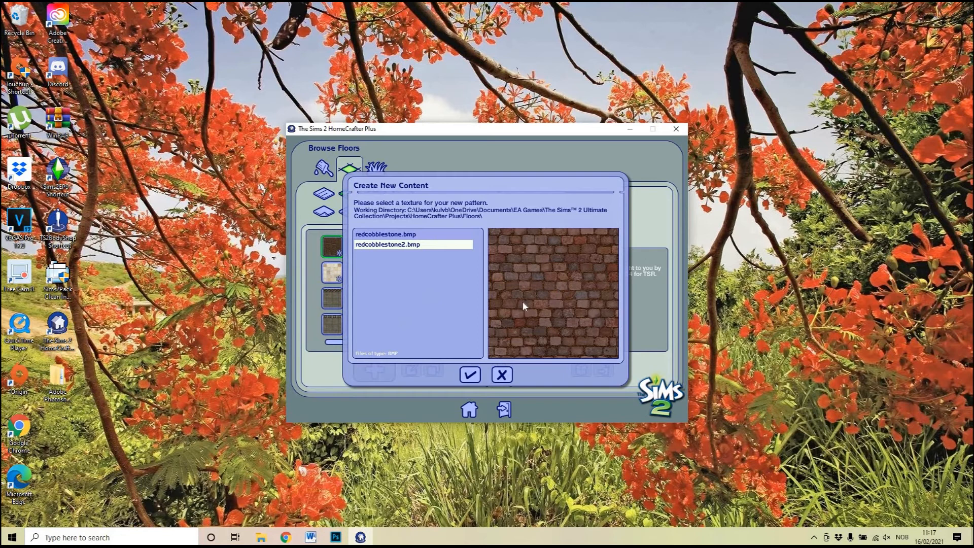
left_click(447, 235)
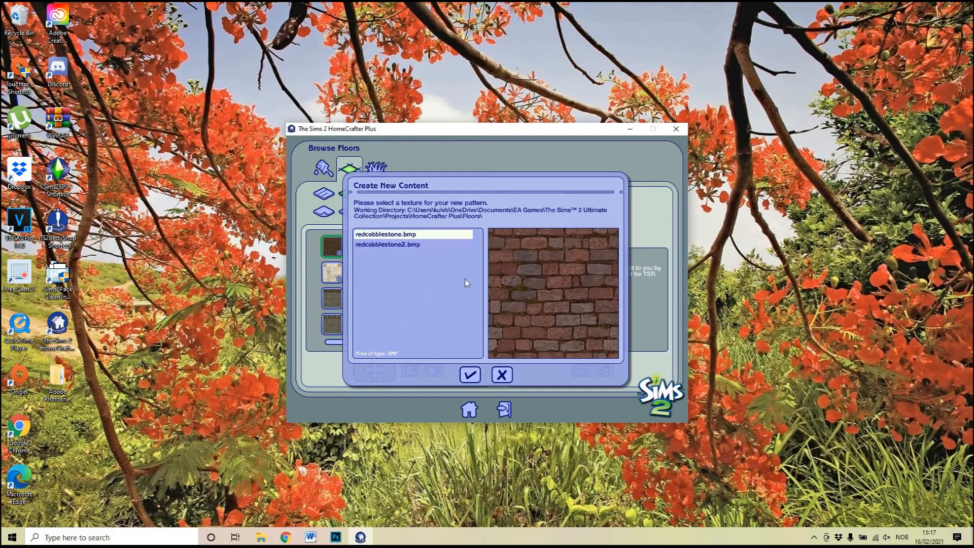
left_click(502, 375)
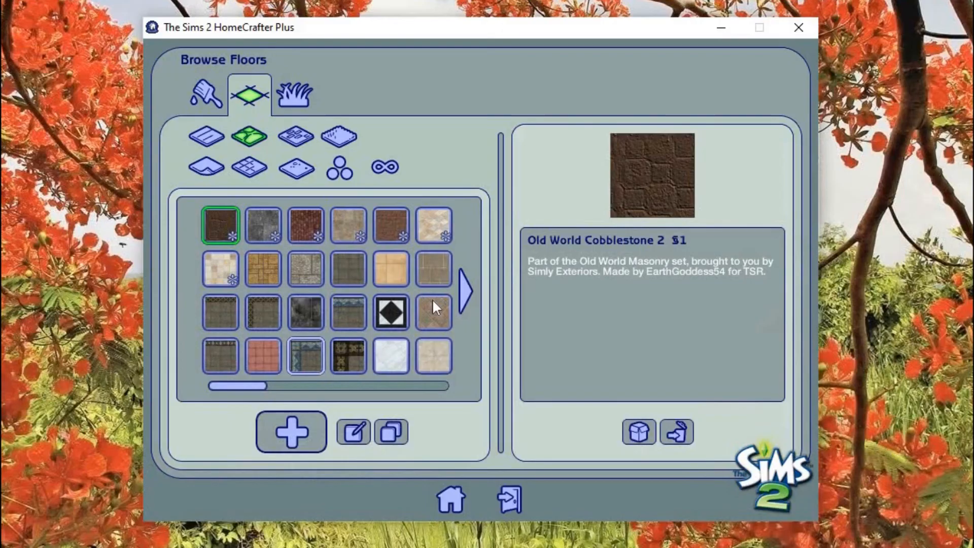
left_click(290, 431)
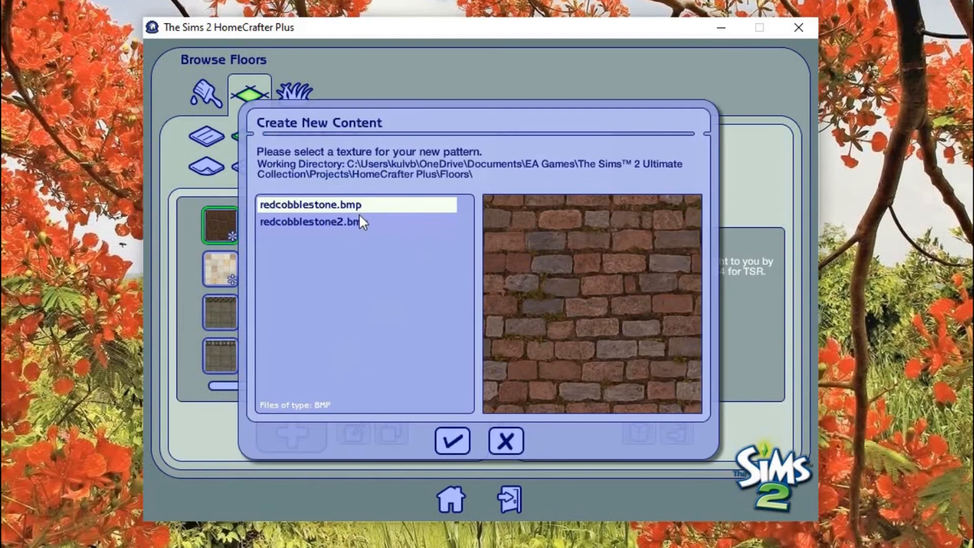
left_click(358, 216)
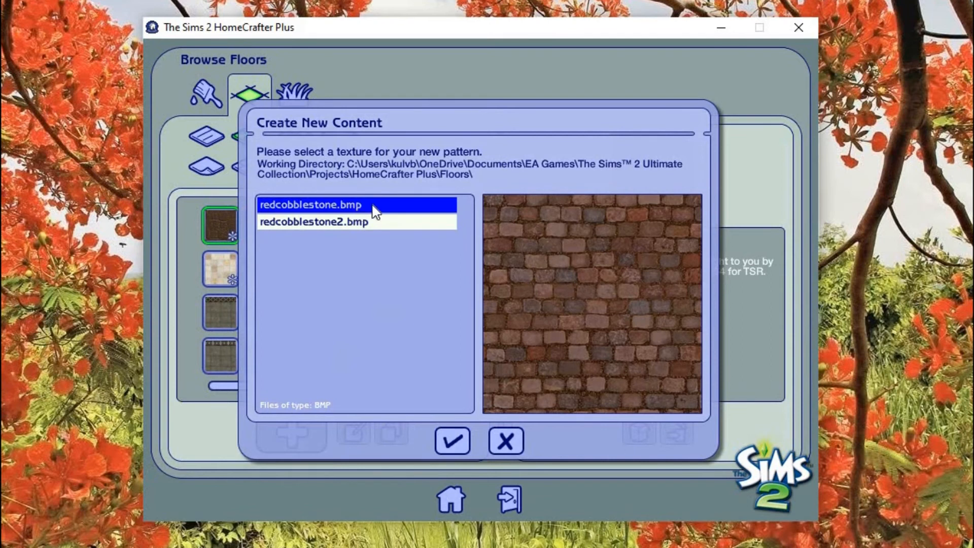
left_click(373, 205)
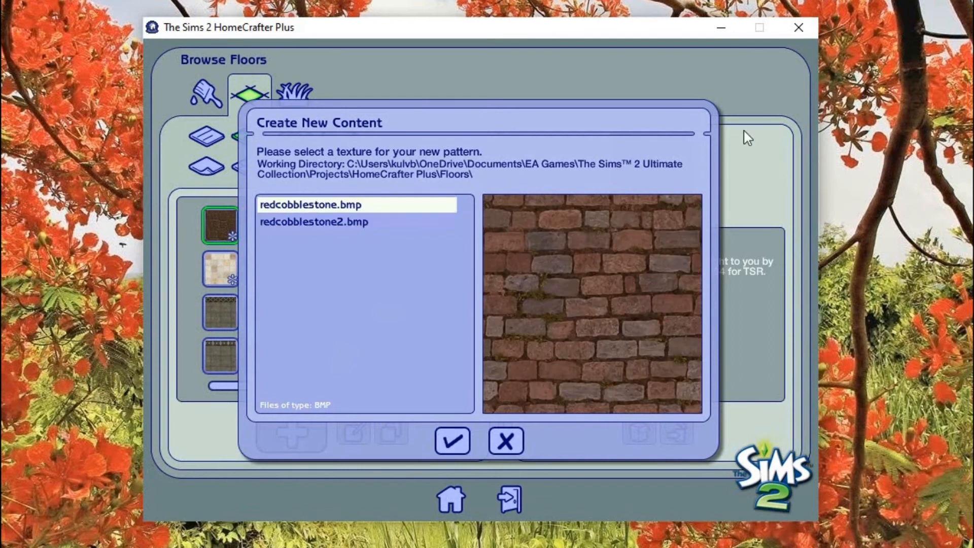
left_click(510, 437)
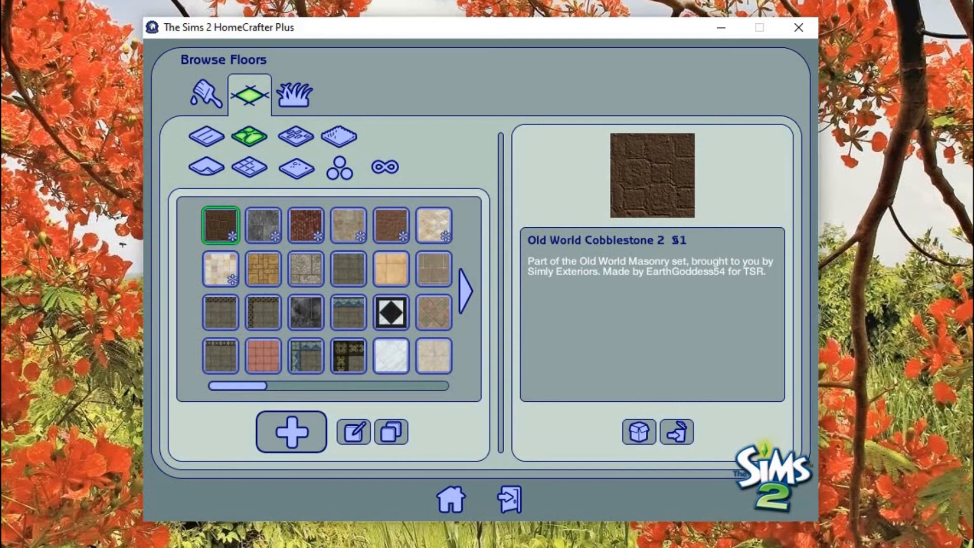
Start a new flooring from the redcobblestone.bmp texture and name it Wimborne Cobble v1
left_click(296, 428)
left_click(366, 222)
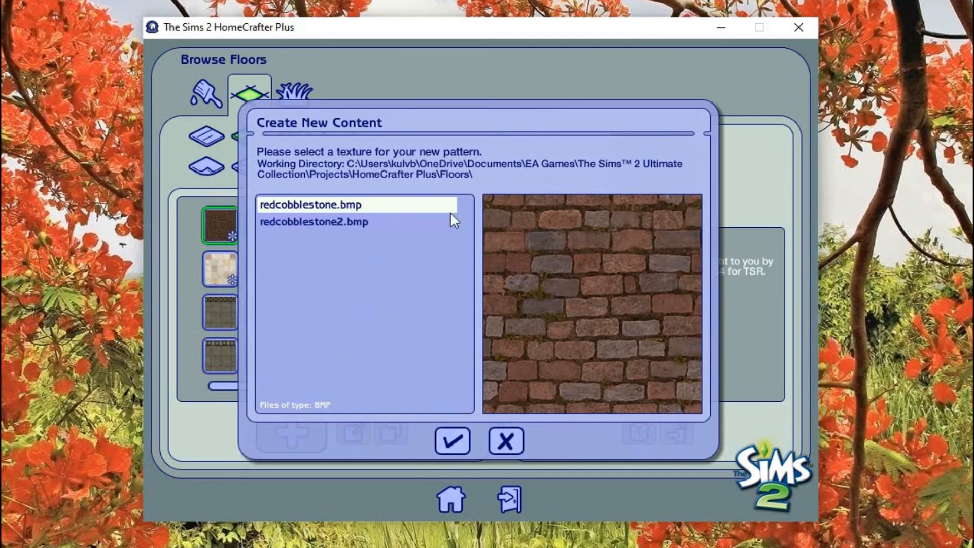
left_click(454, 439)
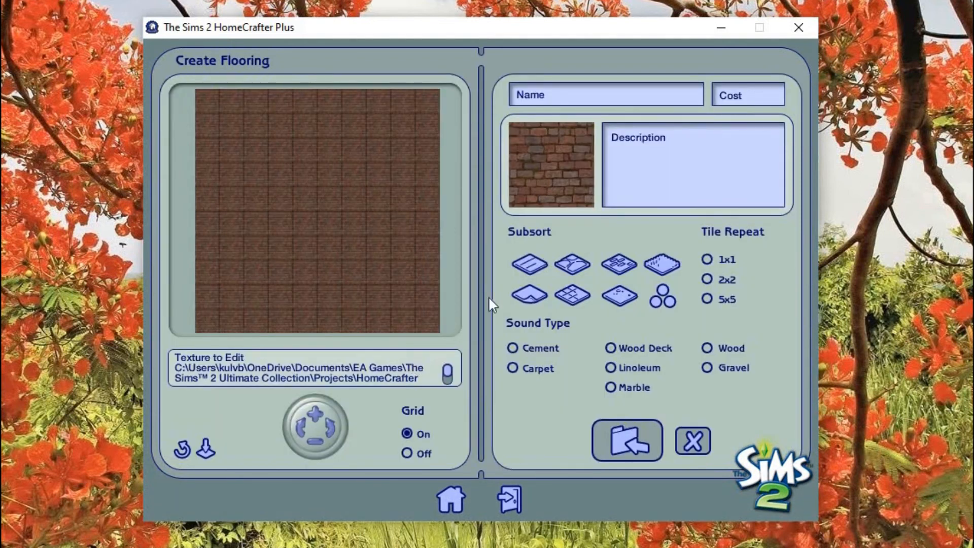
left_click(584, 93)
type("Wimborne Cobble v1")
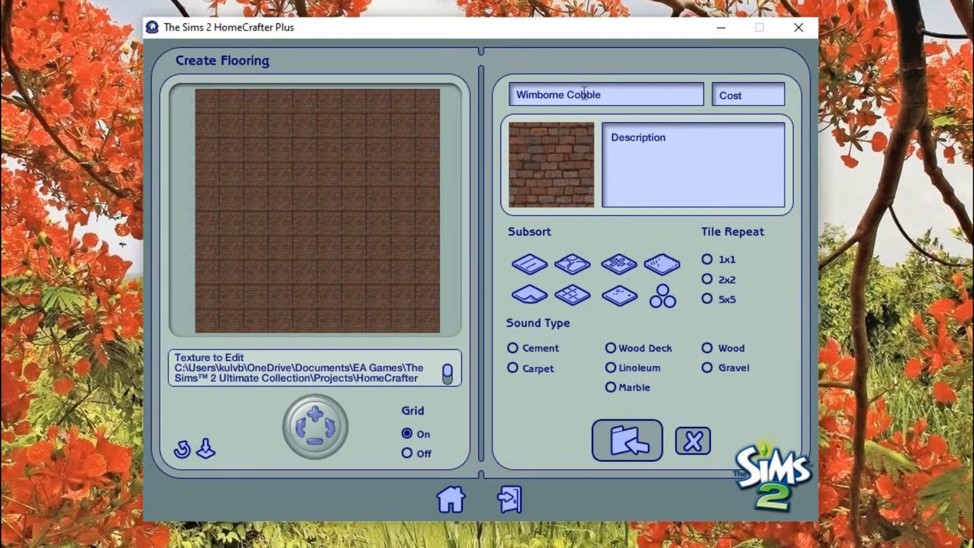
Complete the Wimborne Cobble v2 import with the description "Red Cobblestone Tiles v2" and quit HomeCrafter Plus
left_click(717, 150)
type("Red Cobblestone Tiles v2")
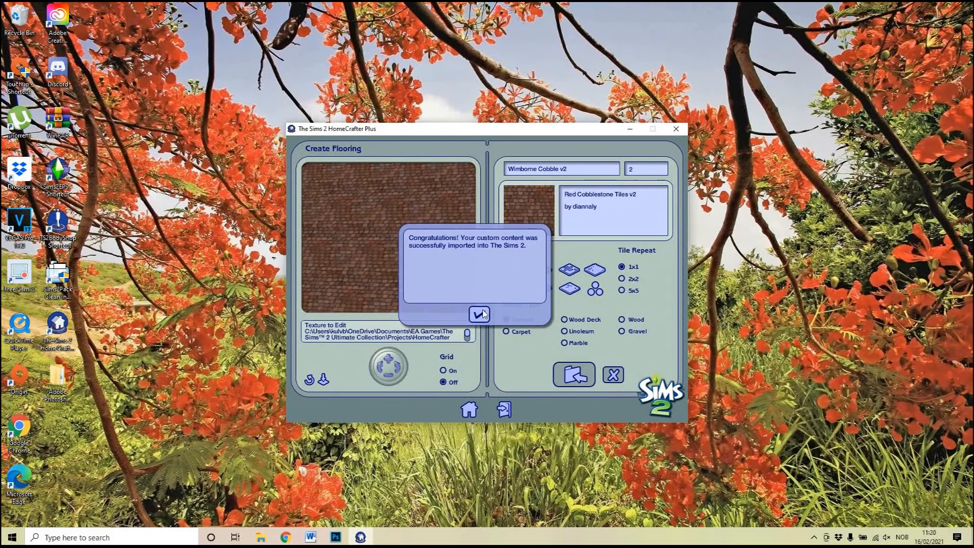
left_click(479, 314)
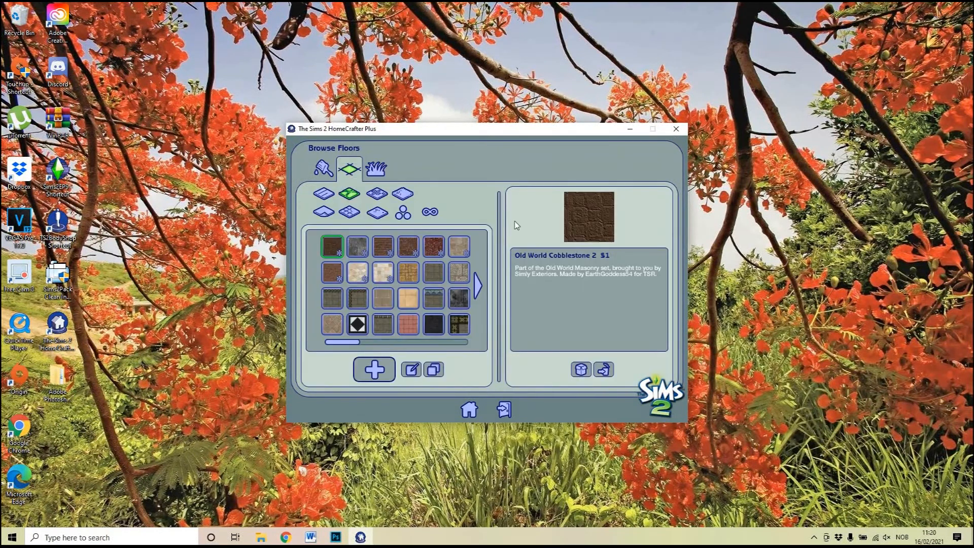
left_click(677, 128)
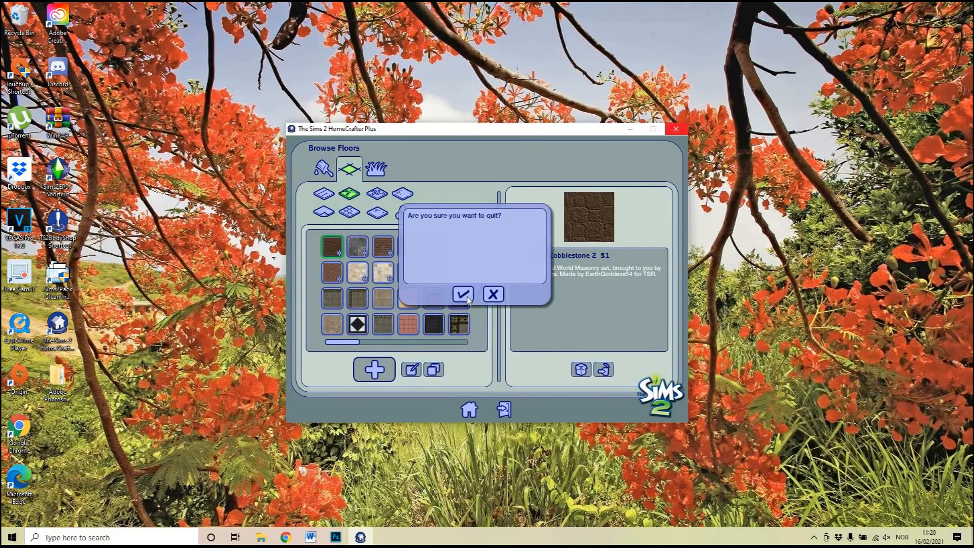
left_click(464, 296)
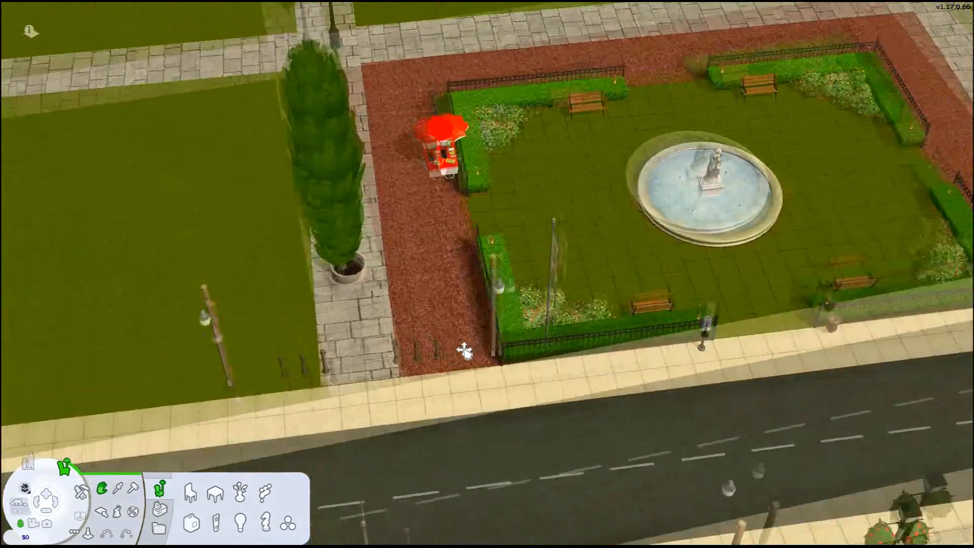
Fill the whole red path around the fountain park with Wimborne Cobble v1 in the game and examine how the pattern tiles
left_click_drag(464, 350, 520, 350)
scroll(519, 350, "up", 3)
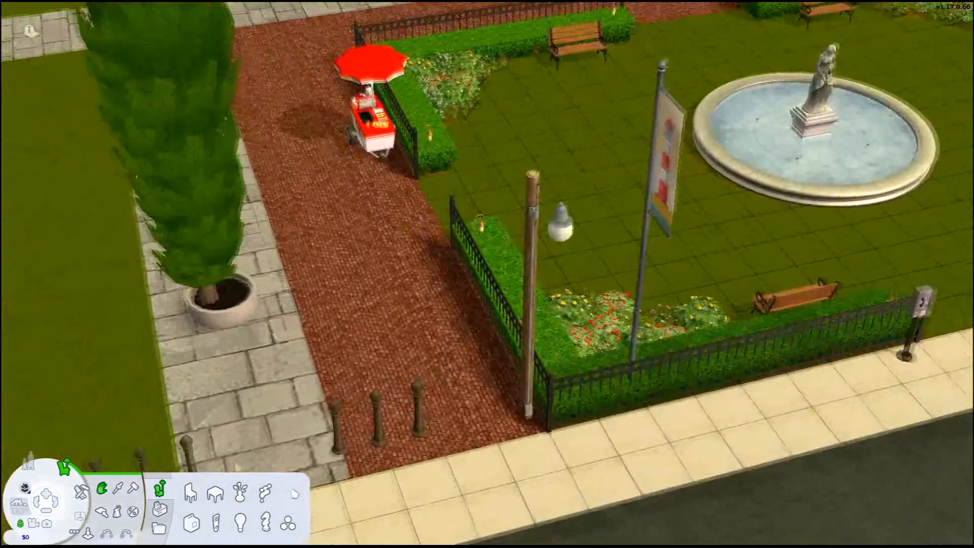
left_click(81, 491)
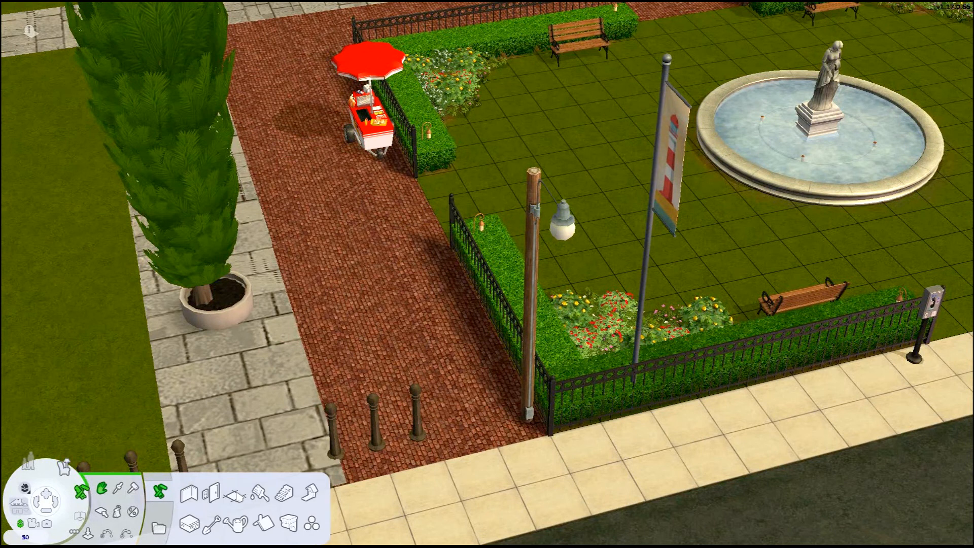
left_click(235, 495)
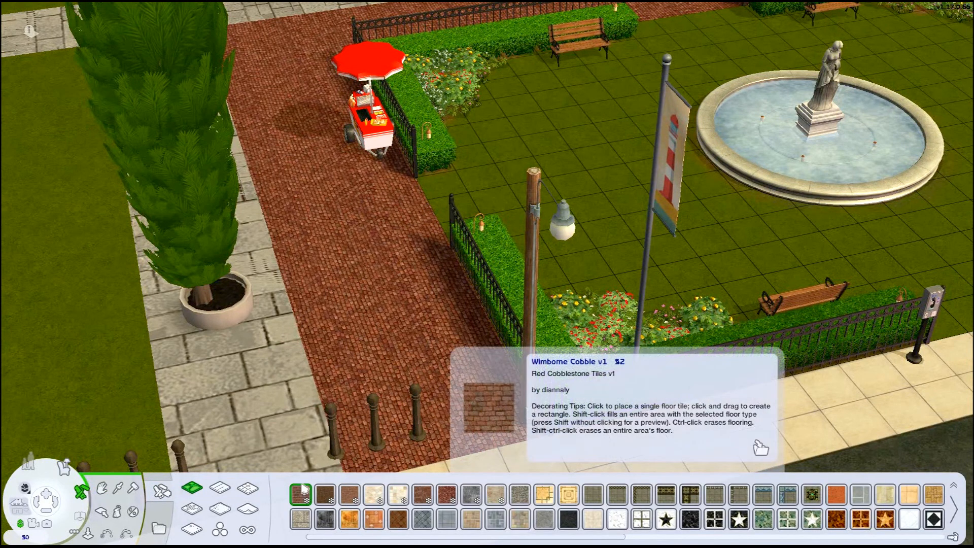
left_click(303, 491)
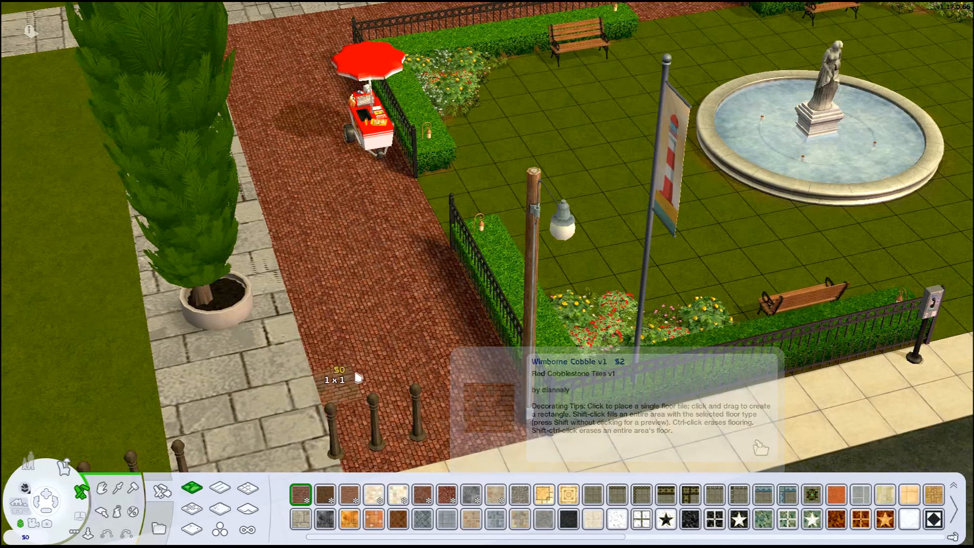
left_click(350, 391, "shift")
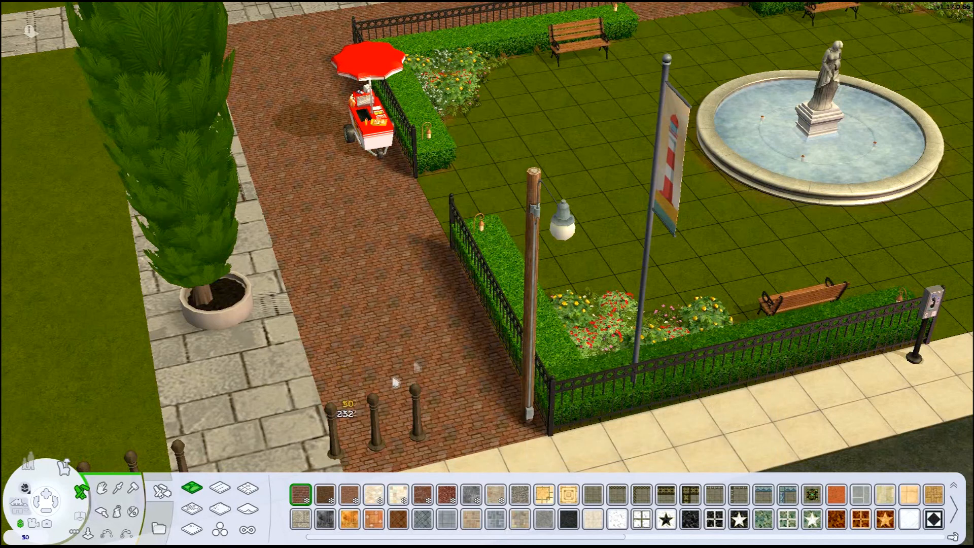
scroll(418, 354, "down", 2)
scroll(418, 354, "up", 2)
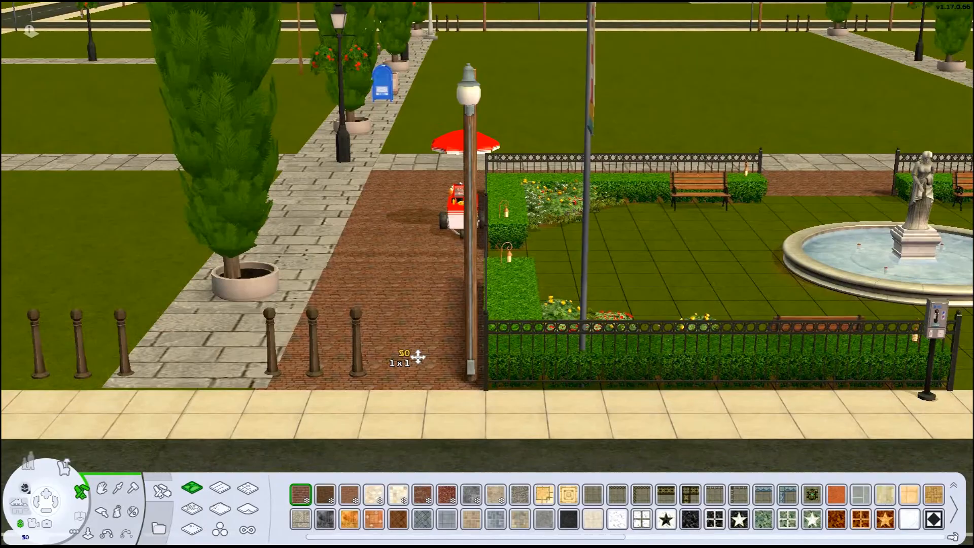
scroll(417, 355, "up", 2)
scroll(418, 357, "down", 2)
scroll(418, 358, "up", 3)
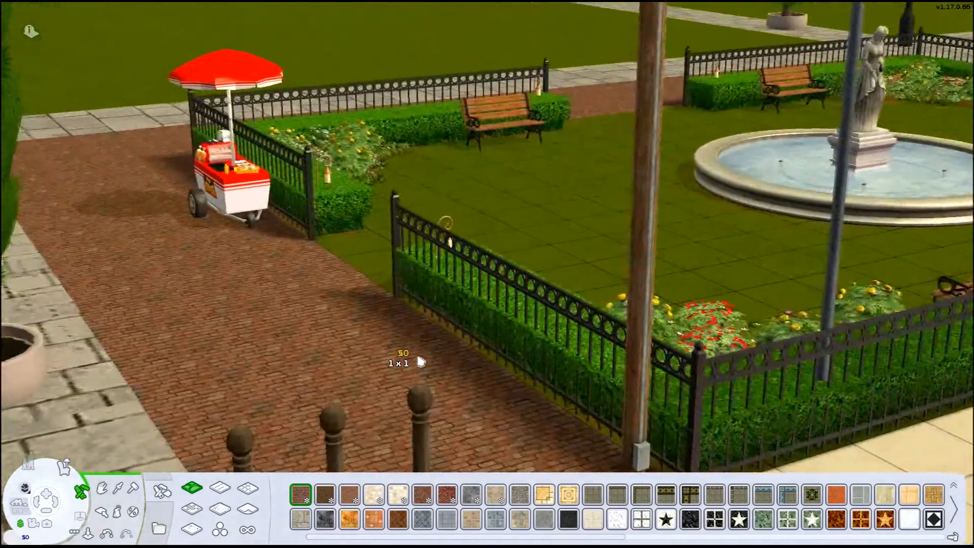
scroll(404, 355, "up", 5)
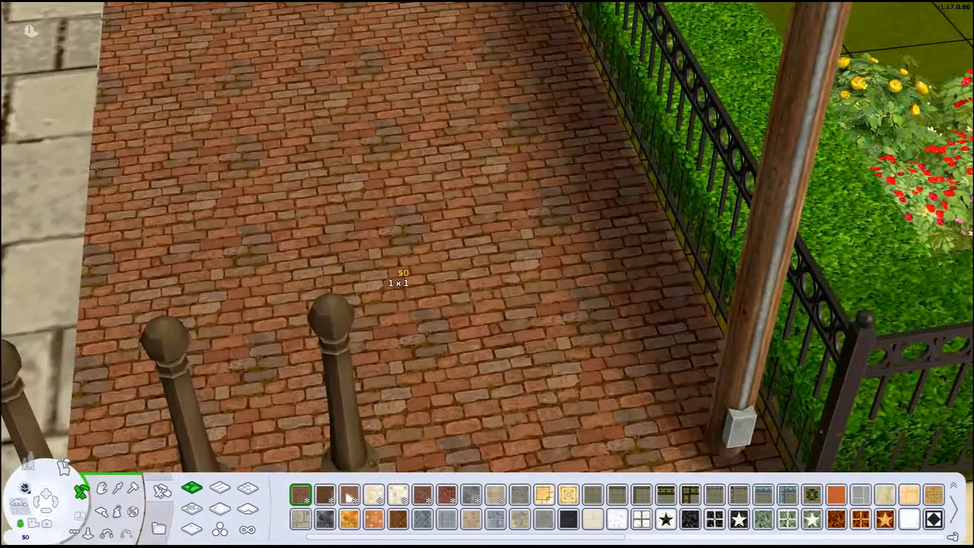
Replace the entire path's flooring with Wimborne Cobble v2 and look over the repaved path
left_click(424, 495)
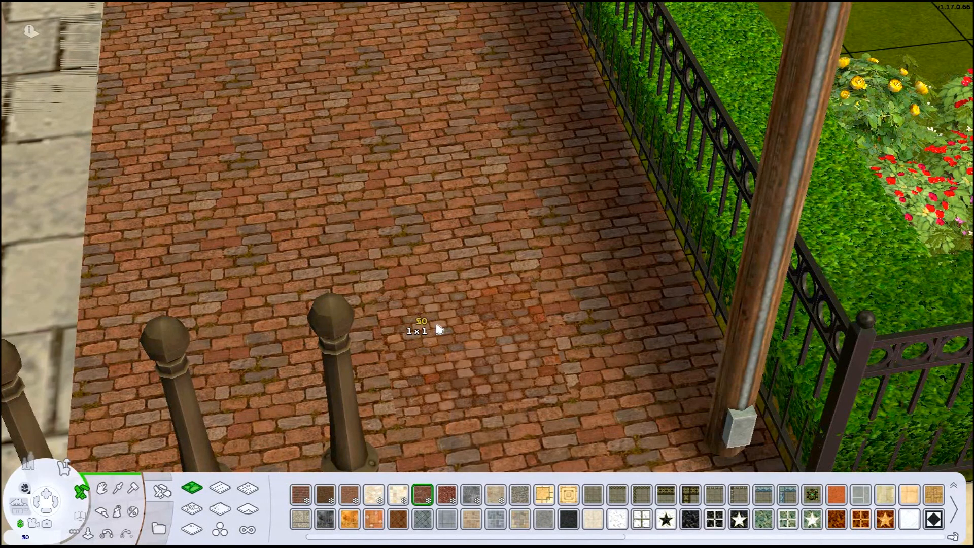
left_click(439, 330, "shift")
scroll(433, 334, "down", 6)
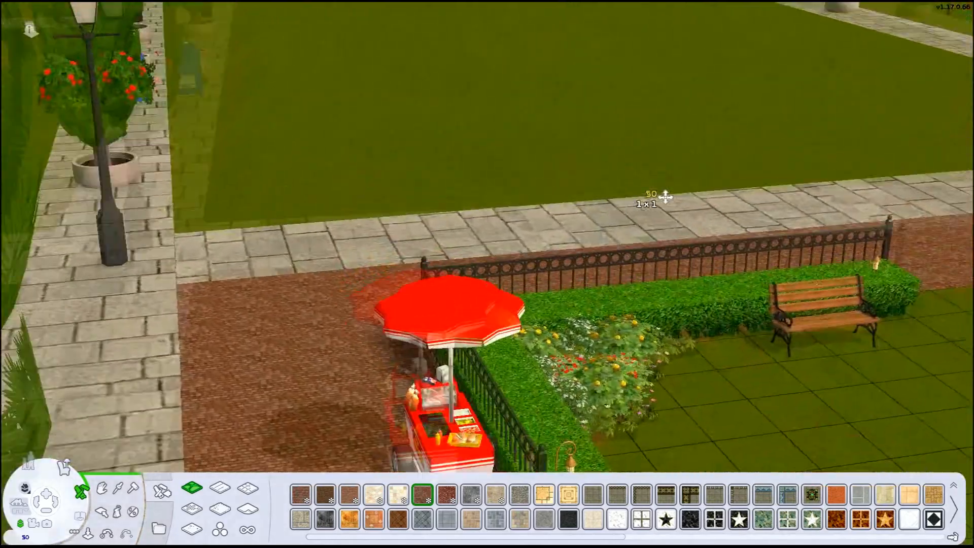
middle_click(665, 198)
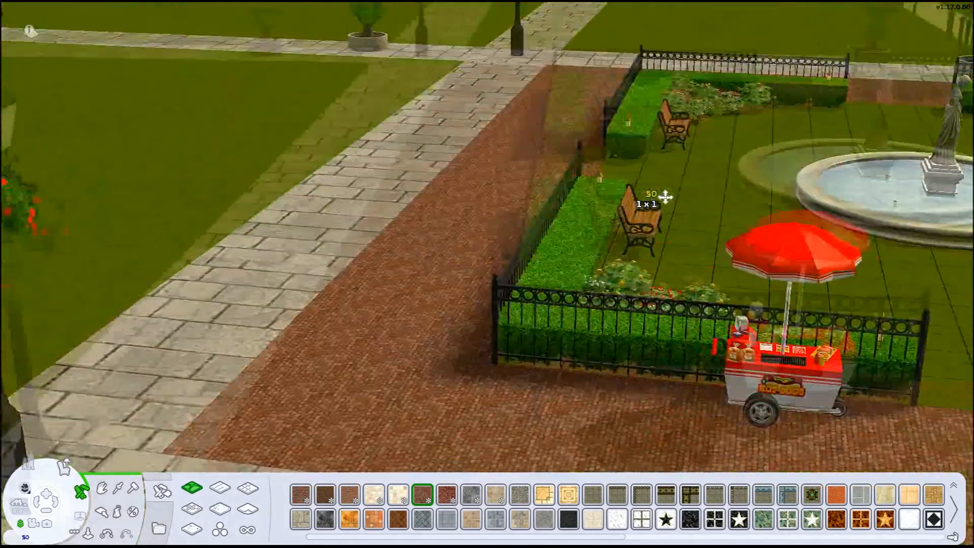